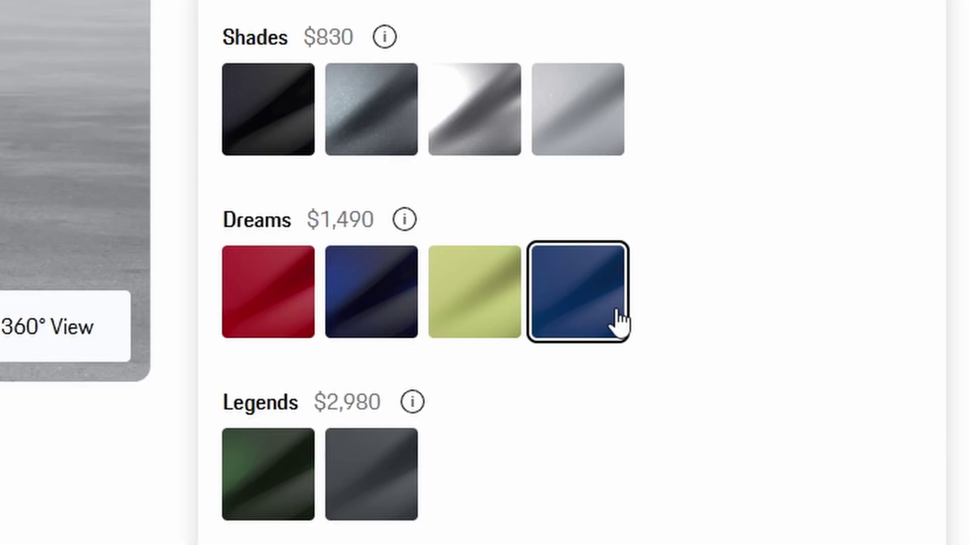
Choose Gentian Blue Metallic from the Dreams range as the exterior color
click(359, 315)
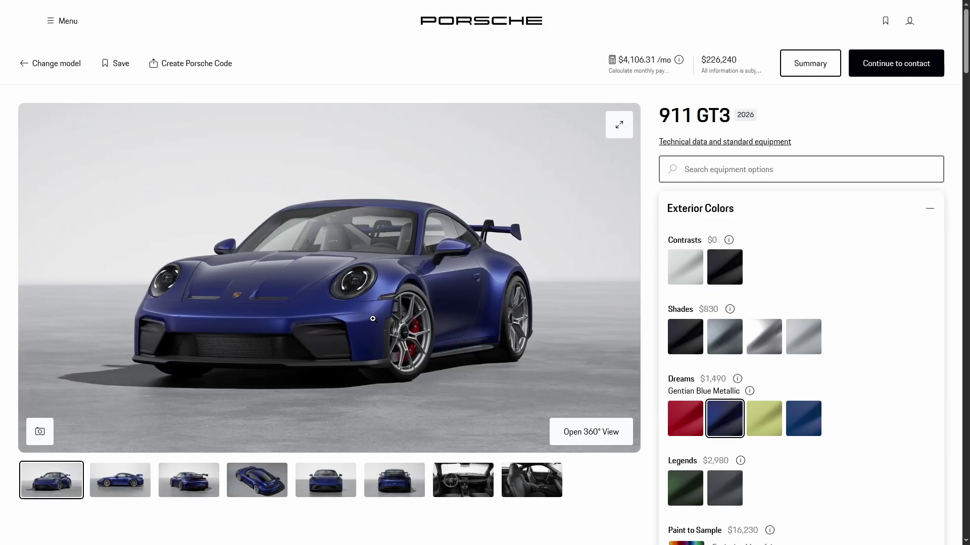
drag(511, 323, 465, 369)
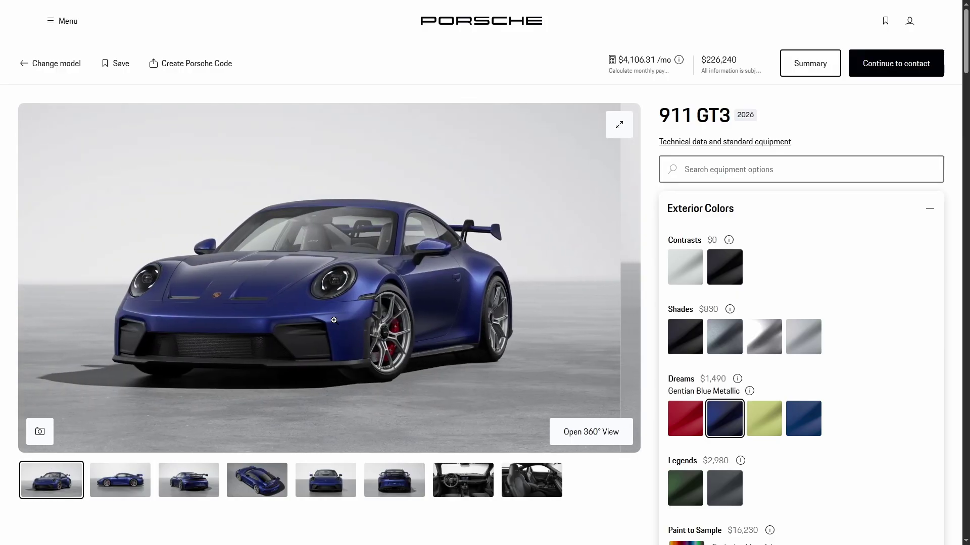
Inspect the blue exterior from the front, sides and rear in the 360° view and close that view
click(590, 431)
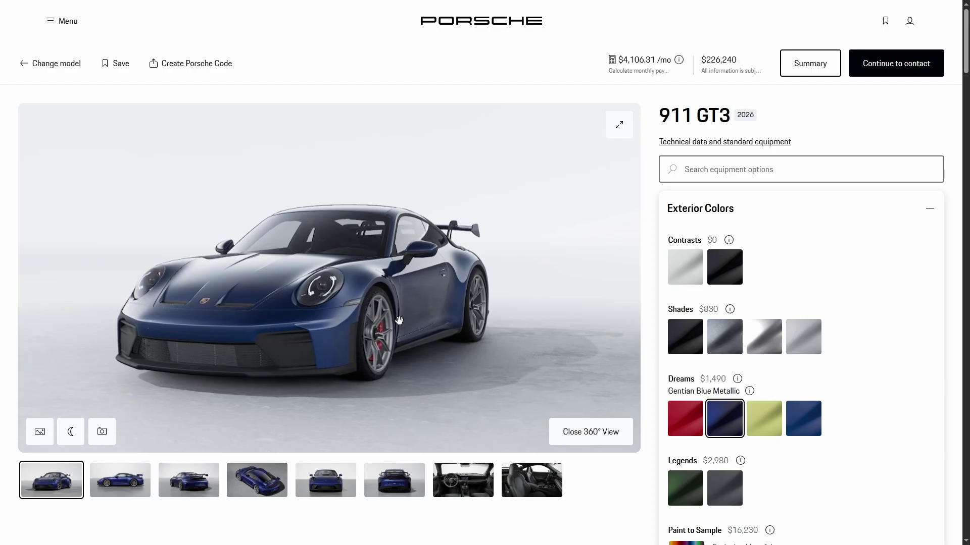
drag(455, 292, 524, 299)
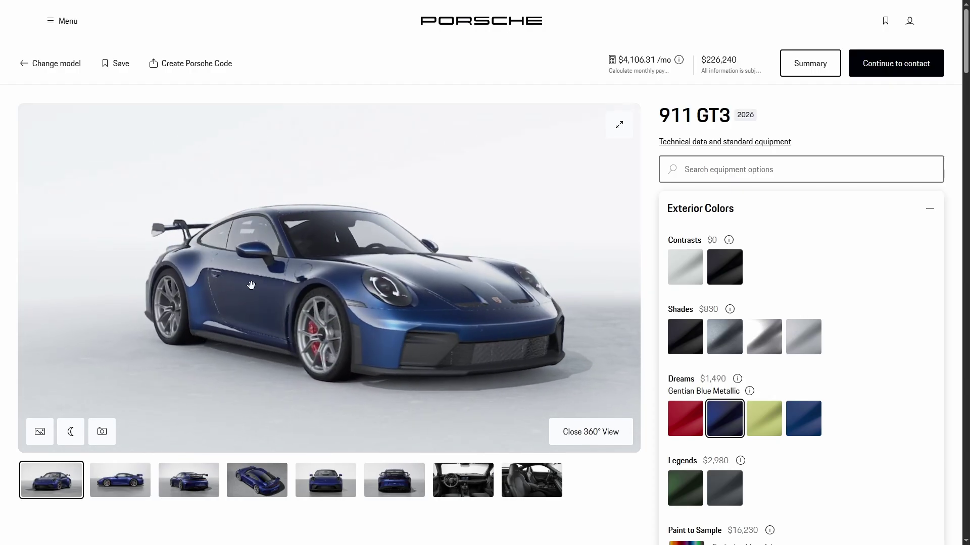
drag(249, 284, 629, 298)
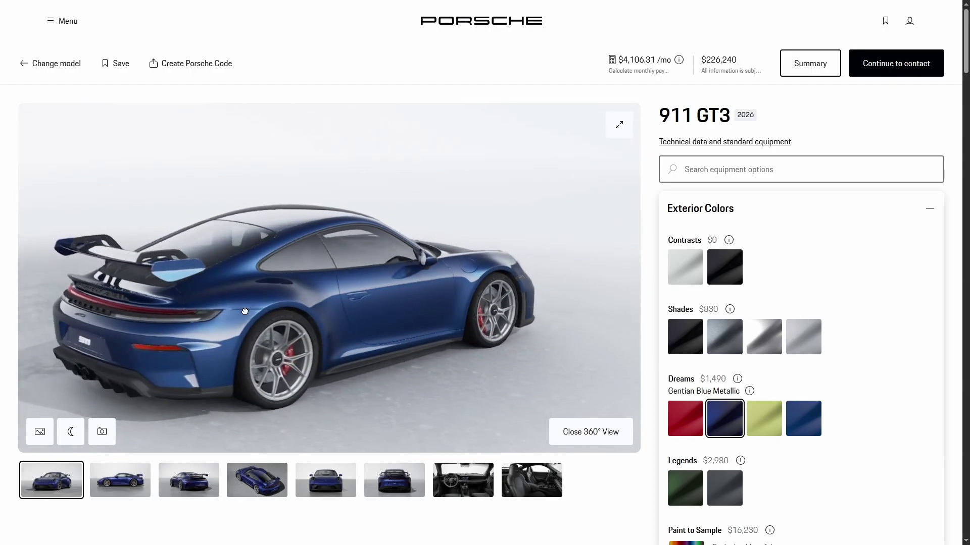
drag(255, 305, 470, 325)
drag(323, 338, 606, 307)
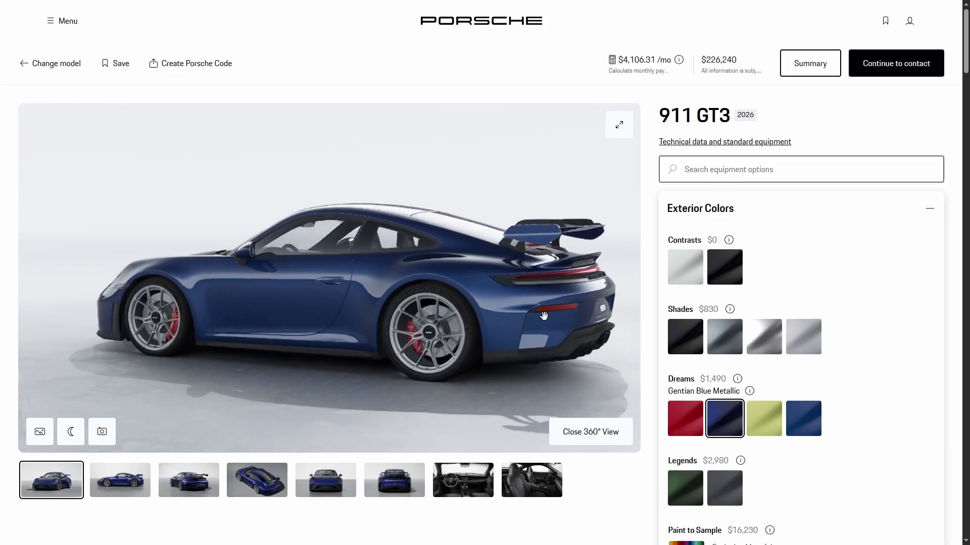
click(591, 432)
Browse the exterior gallery images of the car and return to the front three-quarter view
drag(456, 321, 314, 318)
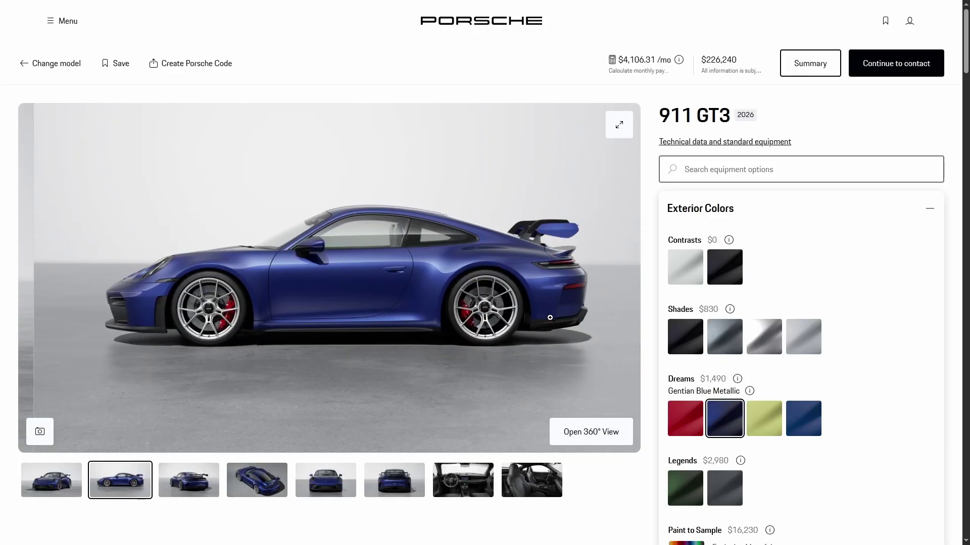
drag(550, 319, 374, 323)
drag(478, 327, 545, 329)
drag(535, 329, 325, 328)
drag(429, 331, 261, 336)
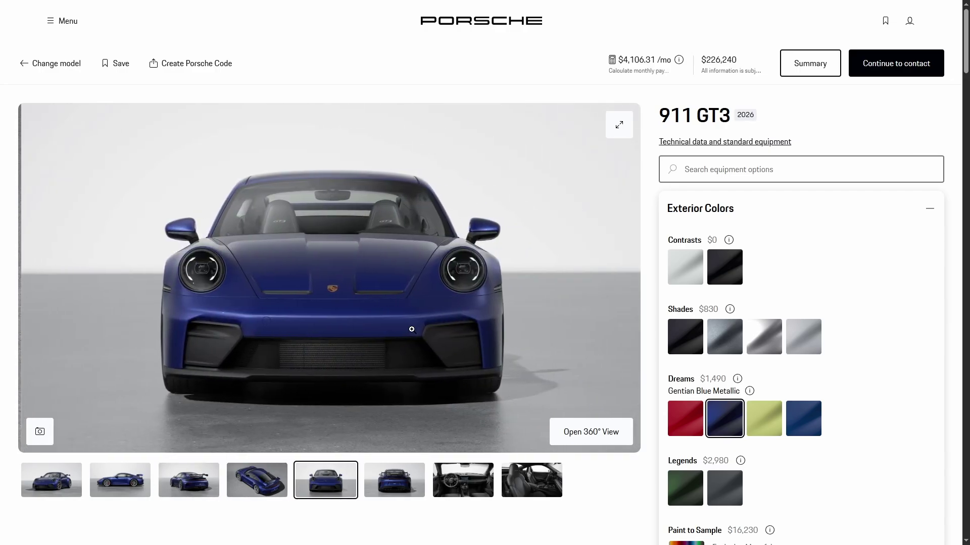
mouse_move(379, 329)
mouse_down()
mouse_move(240, 334)
mouse_move(385, 333)
mouse_up()
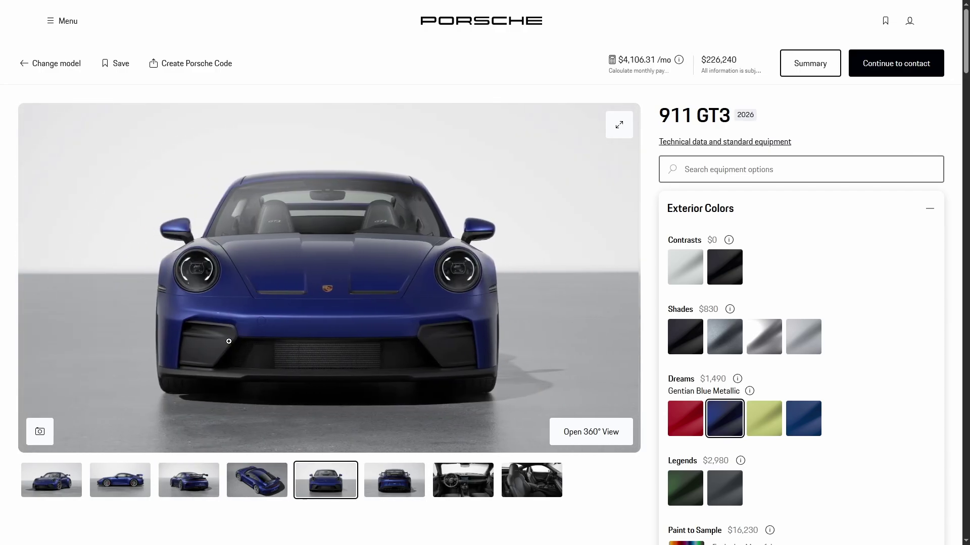
drag(227, 339, 404, 337)
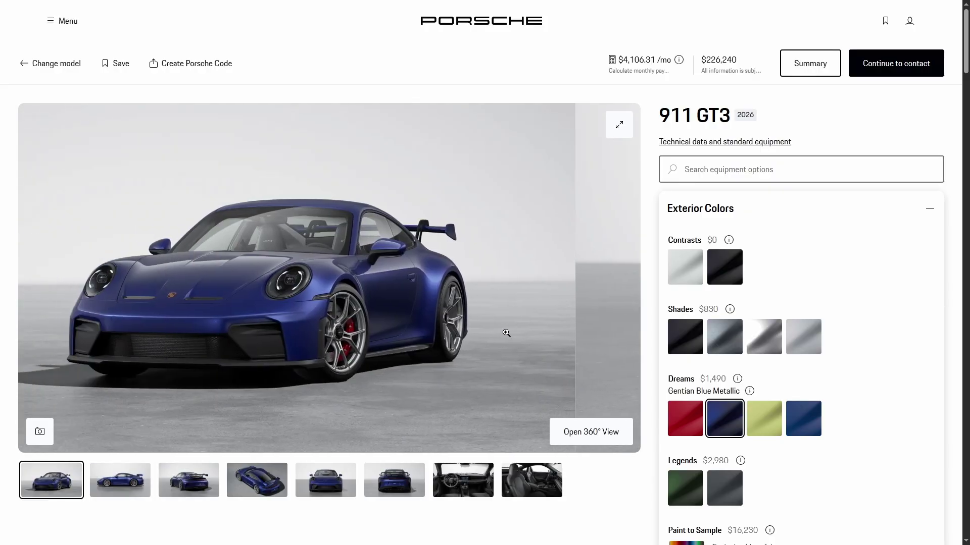
drag(520, 333, 822, 341)
Read the information about the Paint to Sample option and close it
scroll(881, 339, down, 3)
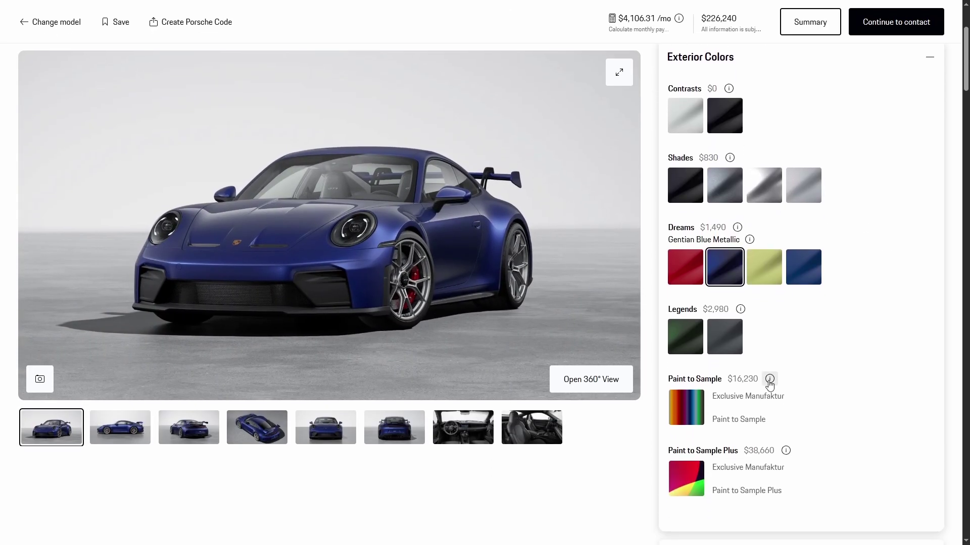
click(769, 380)
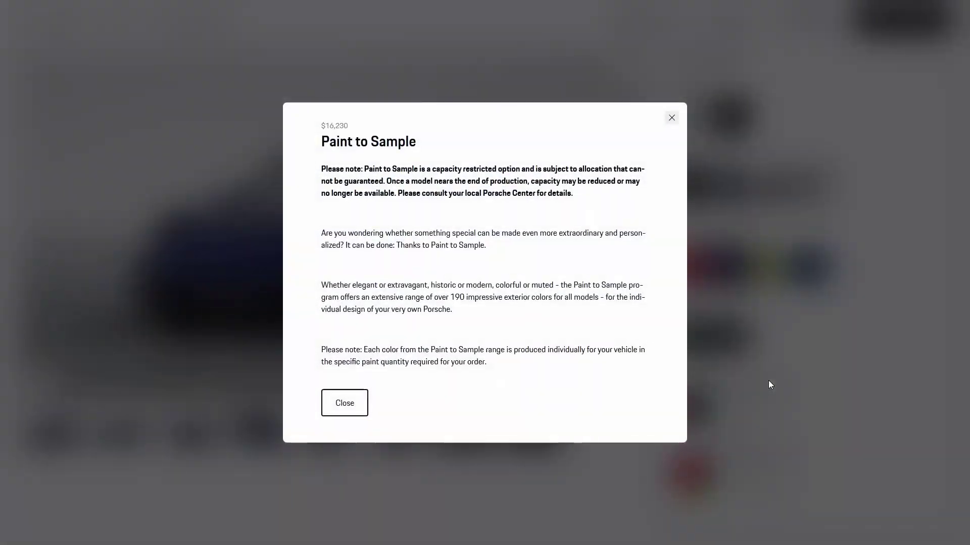
double_click(457, 298)
click(451, 309)
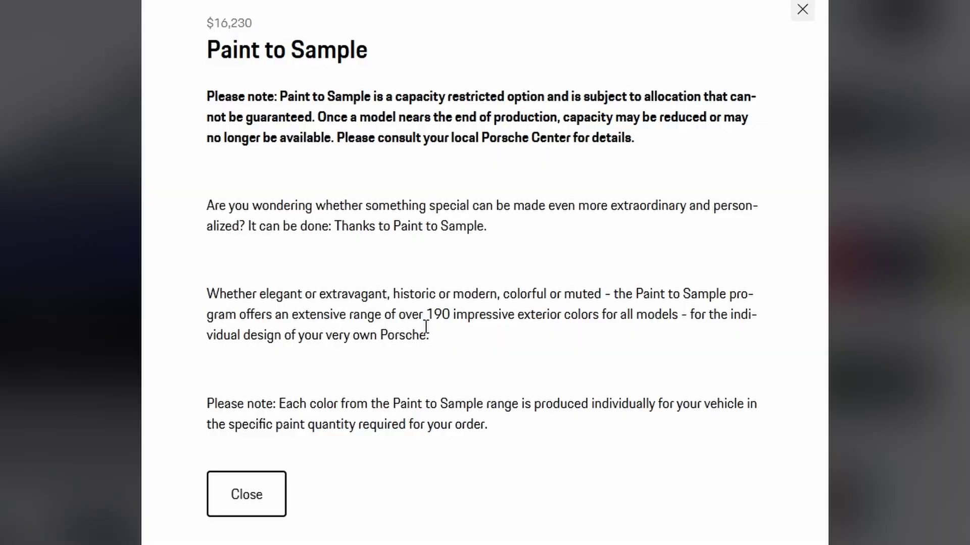
click(805, 11)
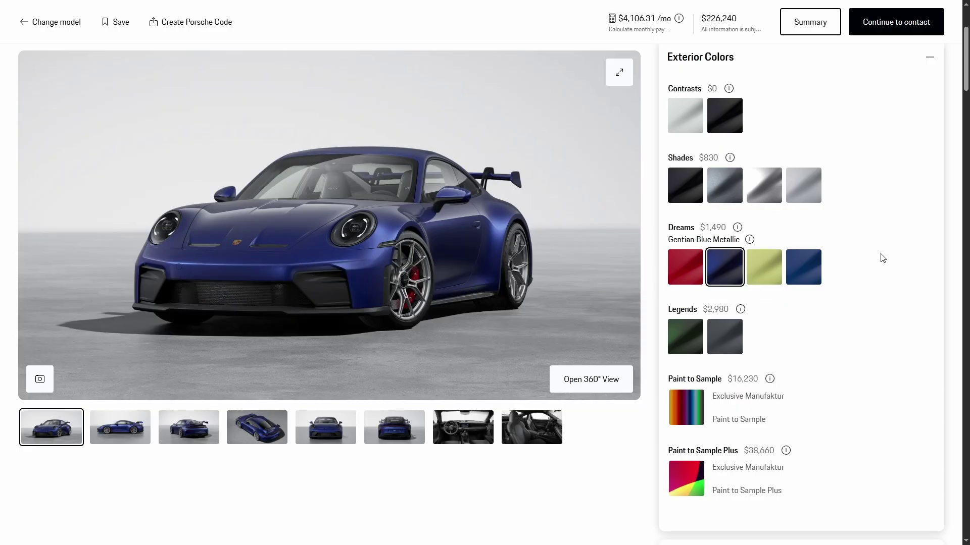
Examine the required build changes and specifications for the 20"/21" 911 GT3 Forged Magnesium Lightweight Wheels and cancel the selection
scroll(883, 258, down, 5)
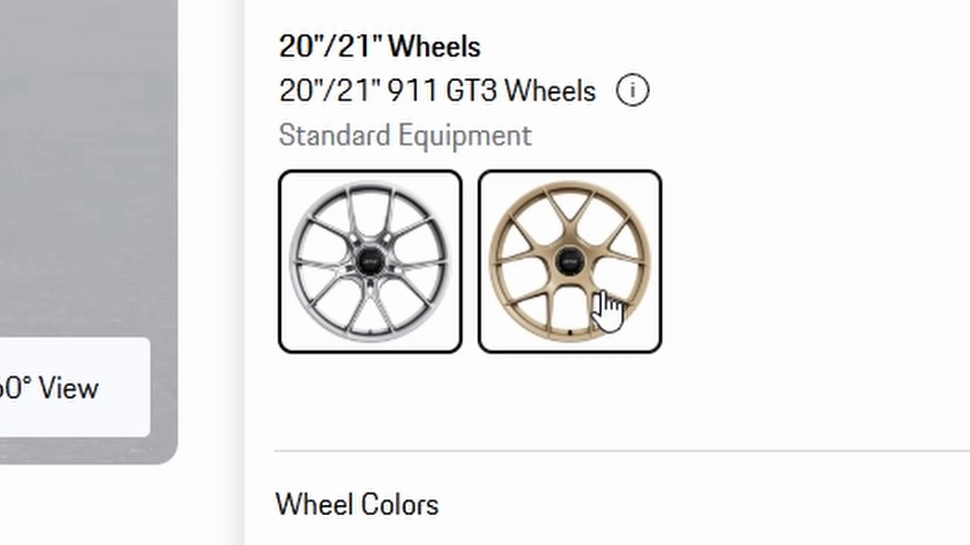
click(608, 309)
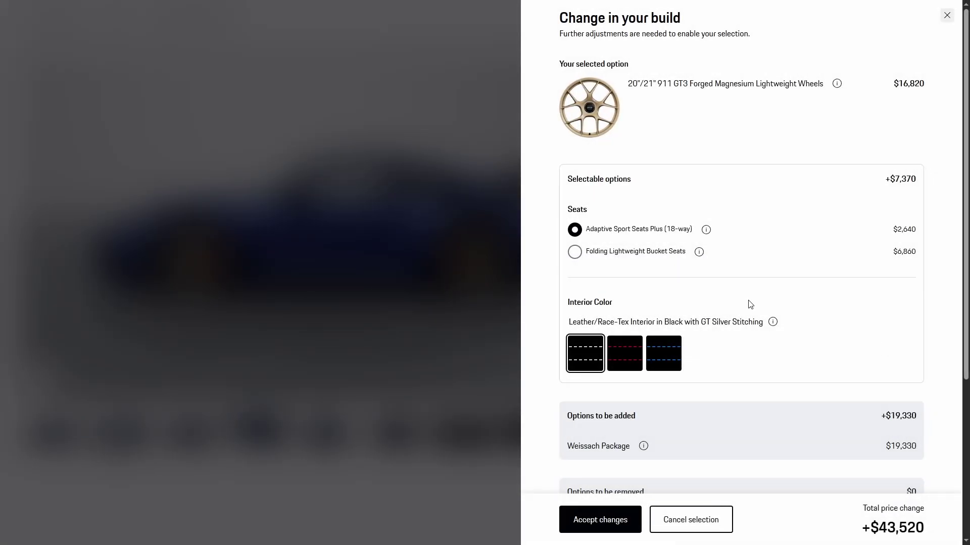
click(838, 85)
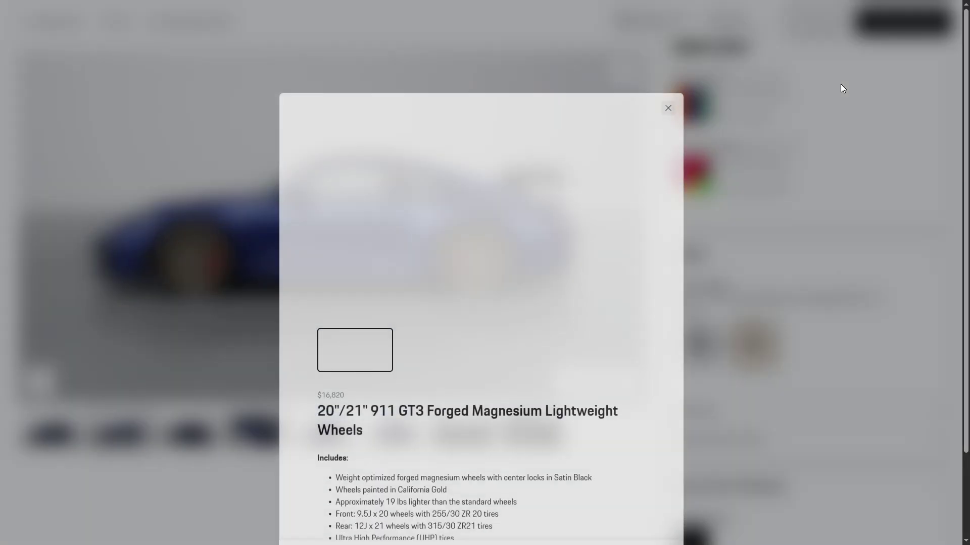
scroll(476, 363, down, 2)
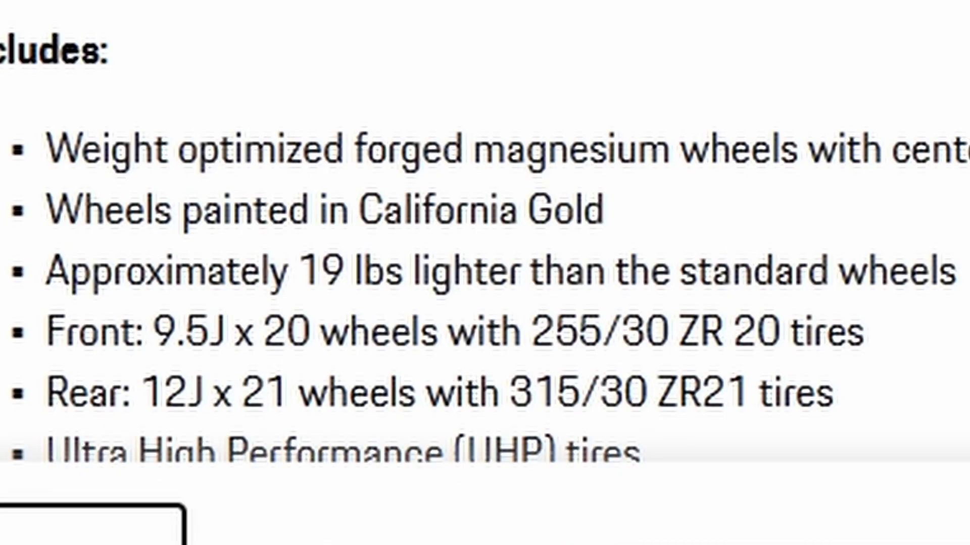
click(806, 227)
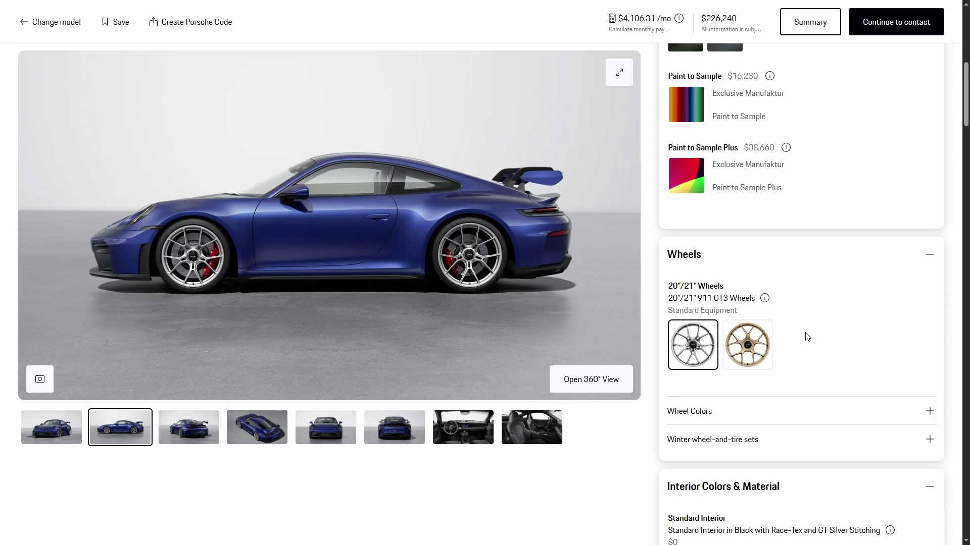
Set the wheel color to High Gloss California Gold and show the car in the front three-quarter view
scroll(807, 338, down, 1)
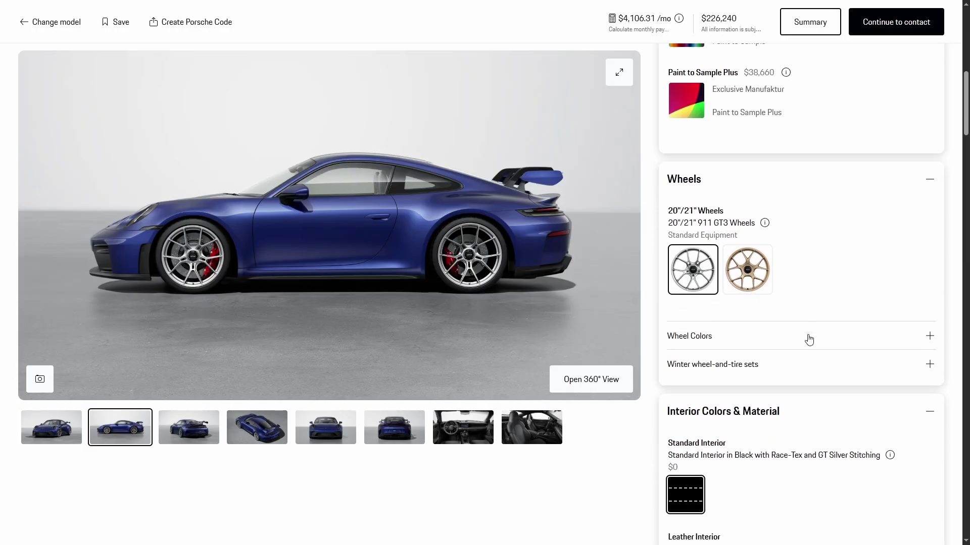
scroll(818, 336, up, 1)
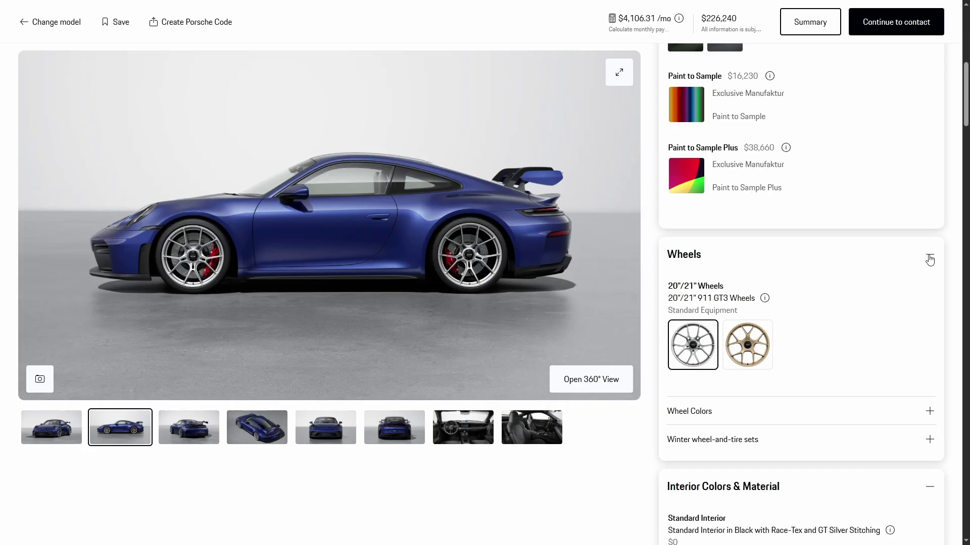
click(930, 411)
scroll(878, 338, down, 2)
scroll(872, 328, down, 3)
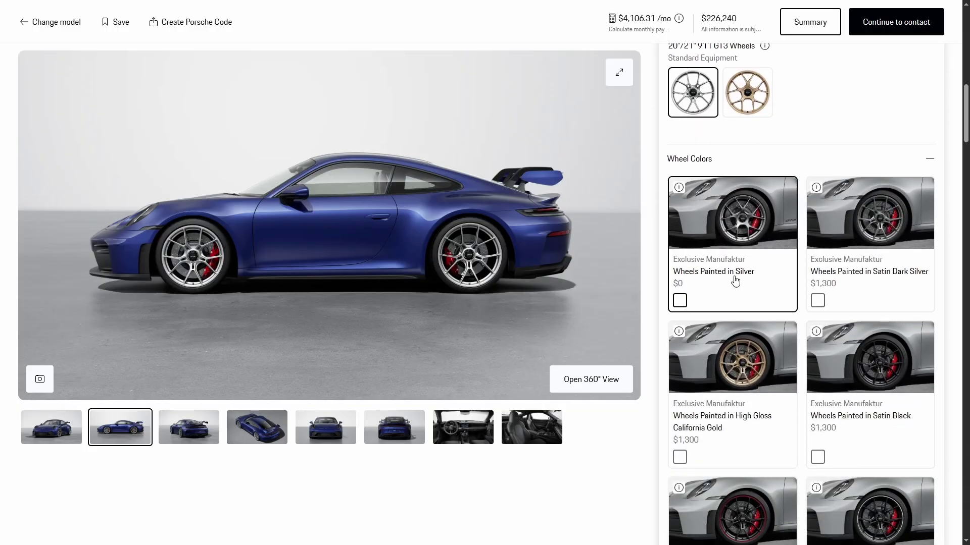
scroll(727, 349, down, 1)
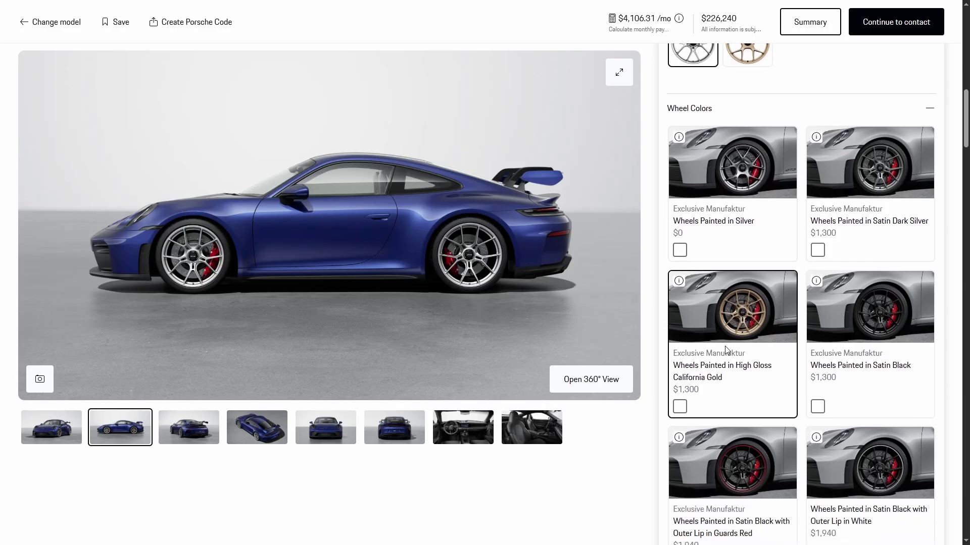
click(679, 407)
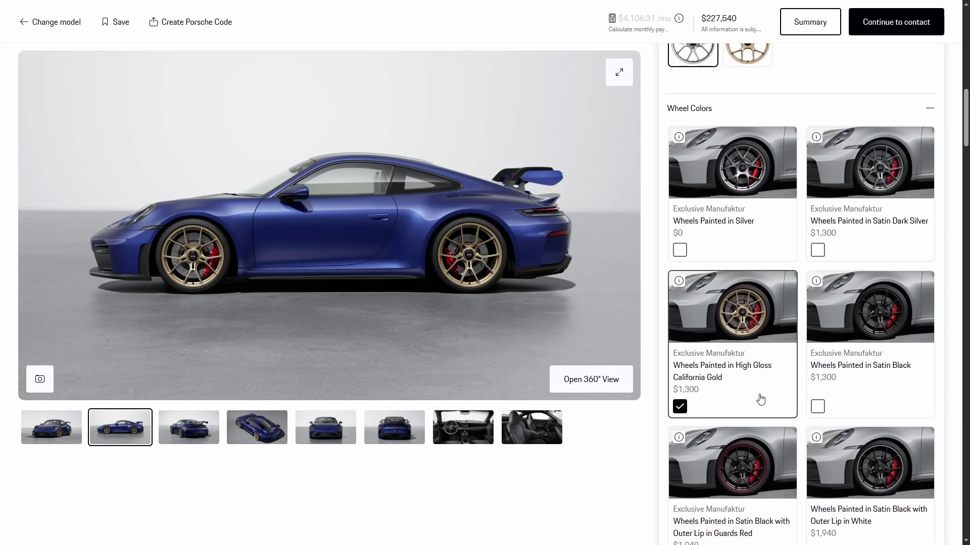
drag(408, 264, 489, 257)
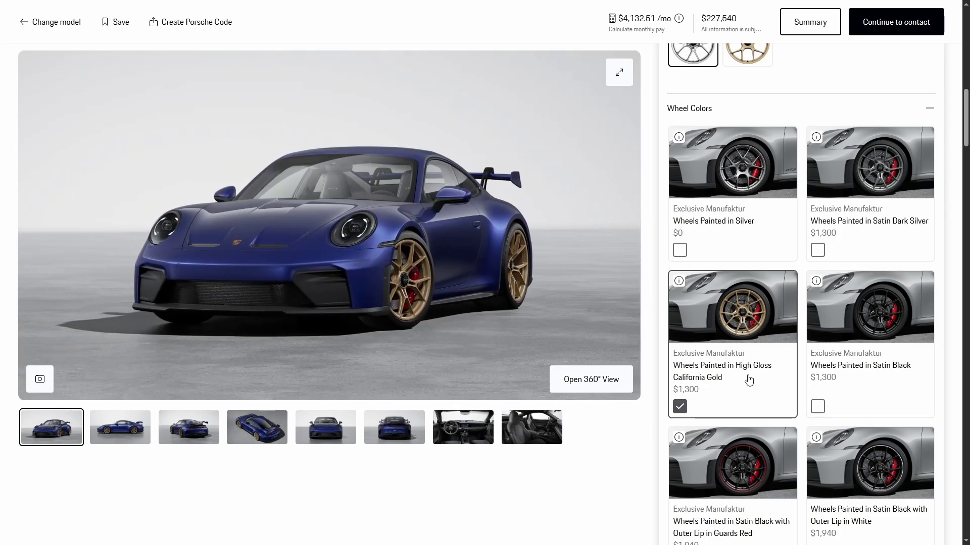
Try the Satin Black wheel color on the car and return to High Gloss California Gold
scroll(831, 420, down, 1)
click(818, 356)
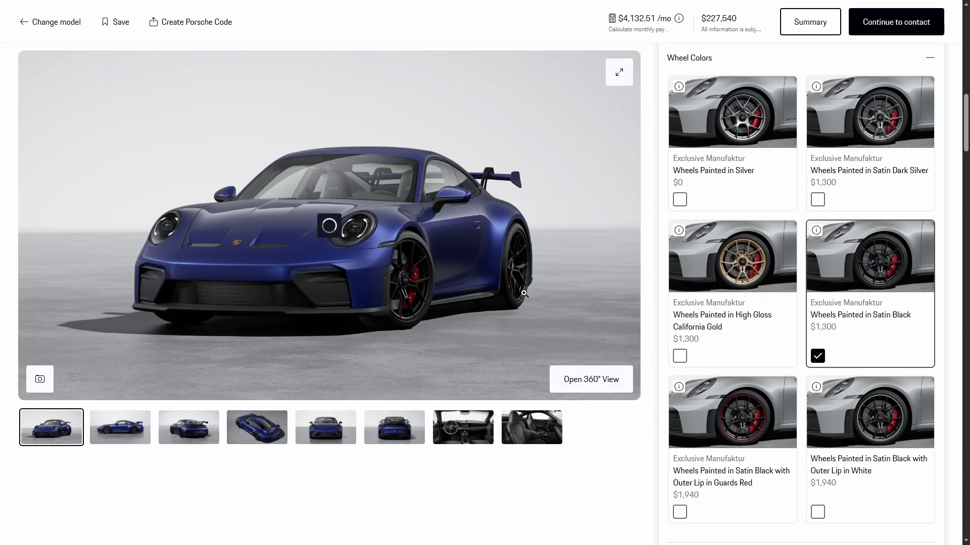
mouse_move(540, 285)
mouse_down()
mouse_move(293, 292)
mouse_move(532, 295)
mouse_up()
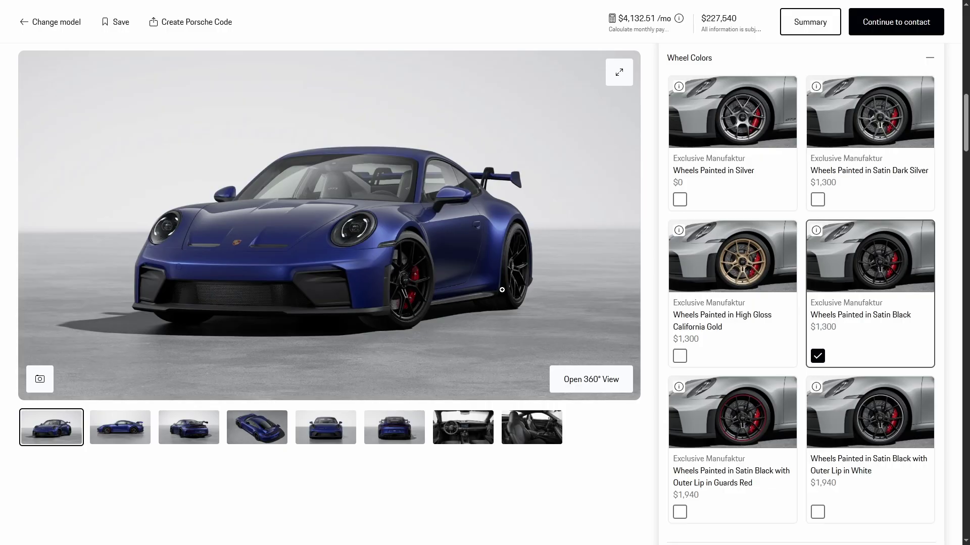
mouse_move(516, 288)
mouse_down()
mouse_move(337, 292)
mouse_move(510, 288)
mouse_up()
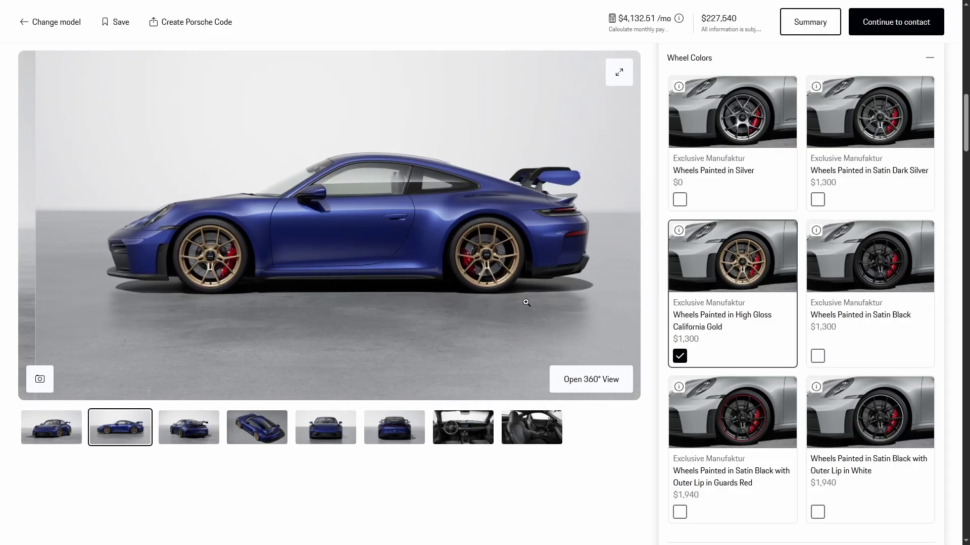
Check the gold wheels in the side and front views and review the winter wheel-and-tire sets
drag(544, 290, 470, 305)
drag(277, 305, 526, 297)
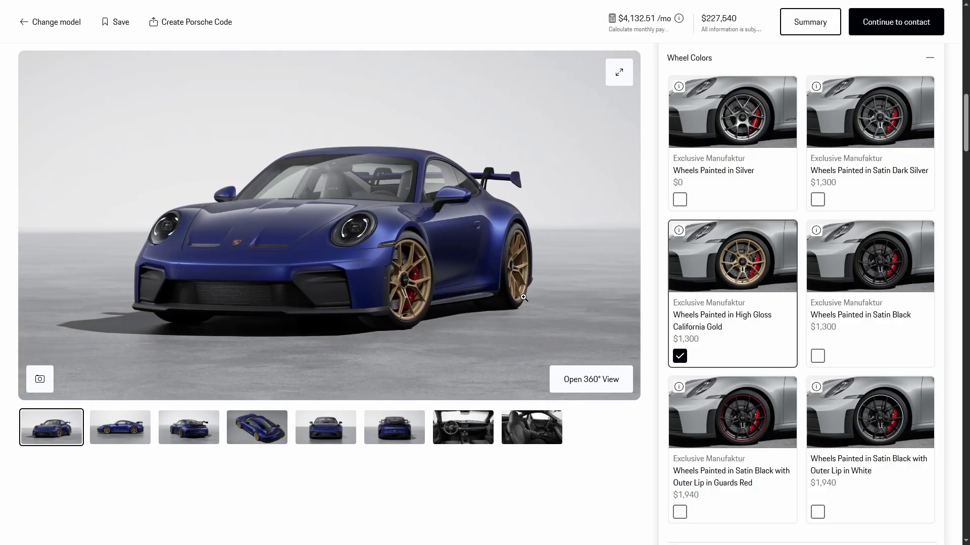
mouse_move(518, 294)
mouse_down()
mouse_move(265, 305)
mouse_move(520, 282)
mouse_up()
scroll(808, 297, down, 5)
scroll(799, 305, down, 1)
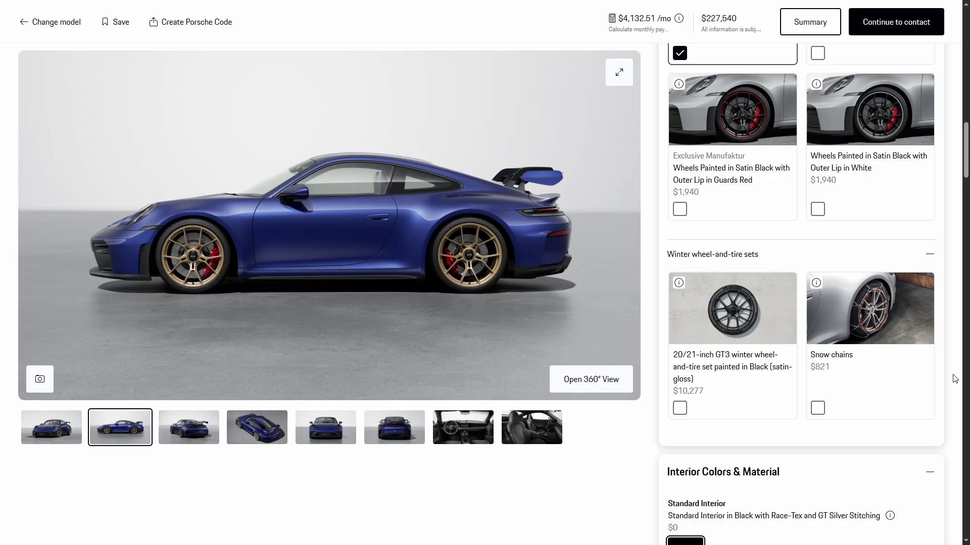
Inspect the dashboard up close, look around the interior in the 360° view and close that view
scroll(954, 378, down, 5)
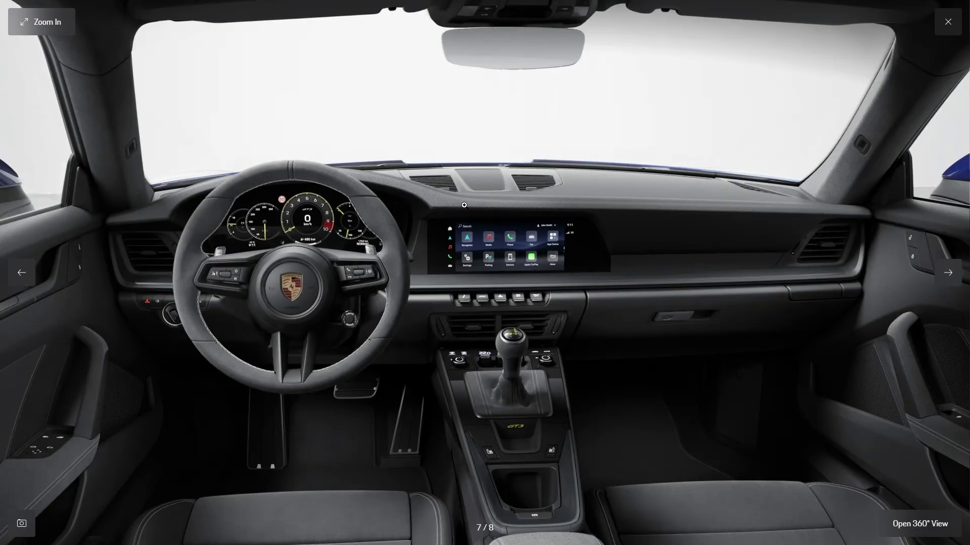
click(425, 201)
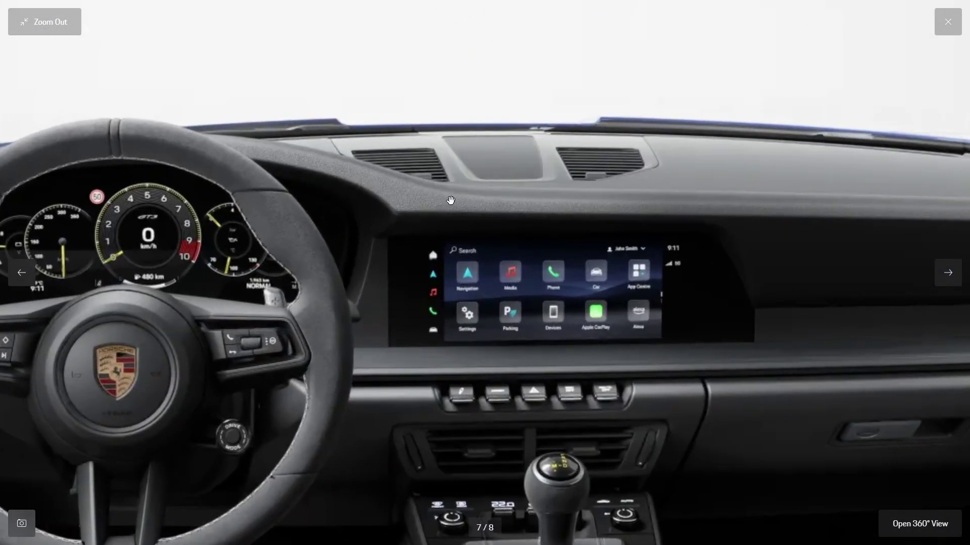
drag(450, 201, 542, 188)
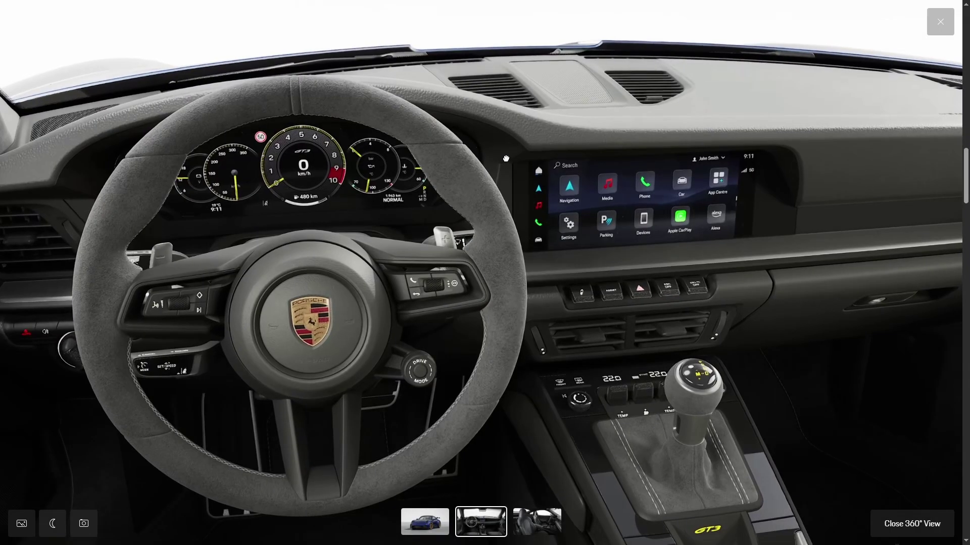
drag(542, 187, 242, 213)
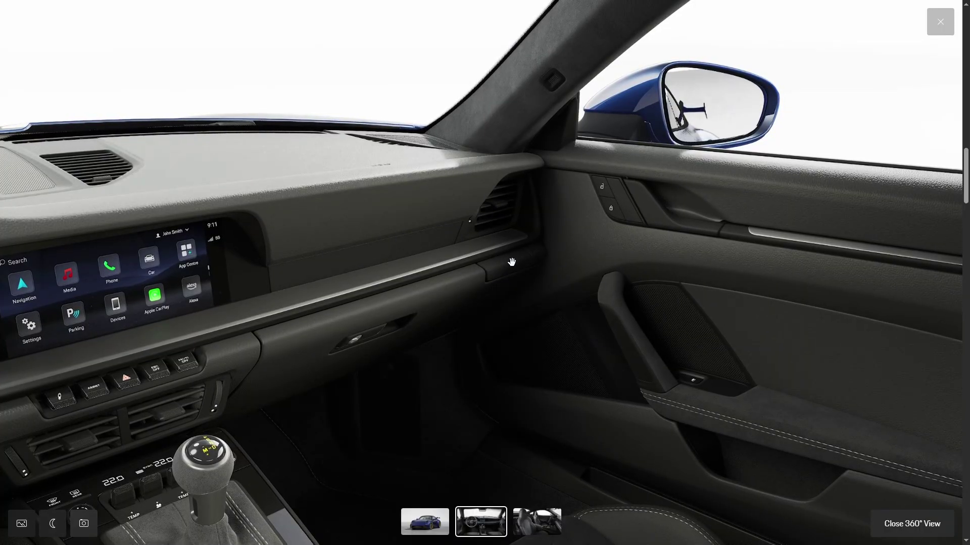
click(942, 24)
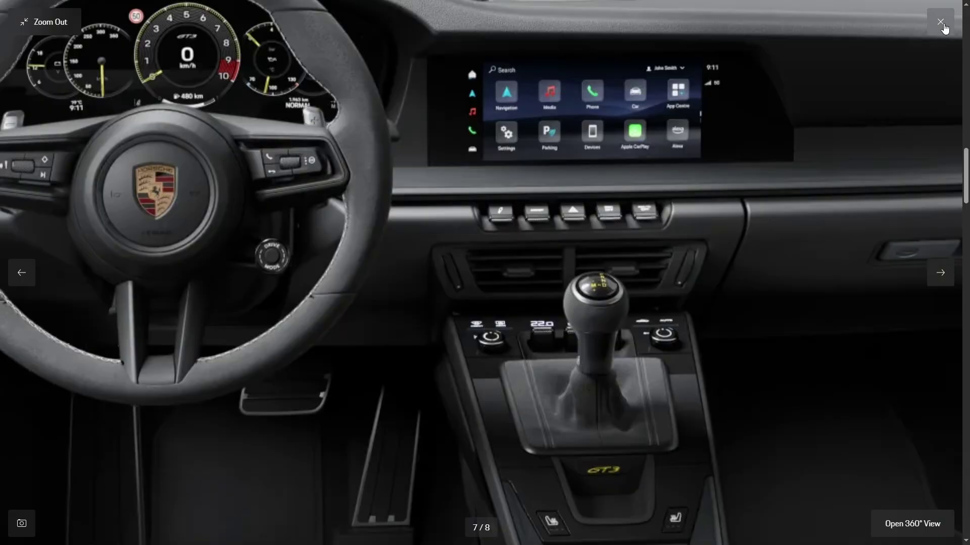
Choose the black Leather/Race-Tex interior with Shark Blue stitching and the Adaptive Sport Seats Plus (18-way)
click(941, 25)
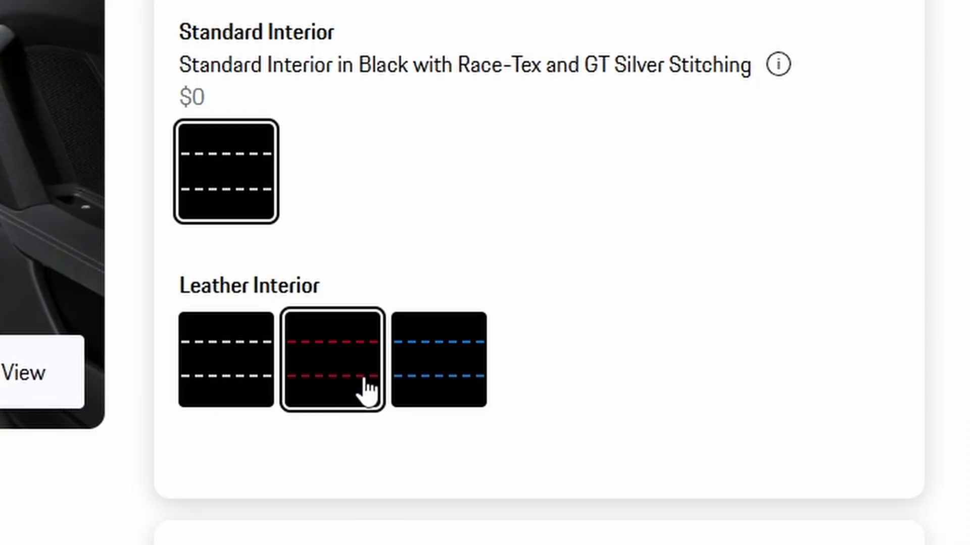
click(454, 391)
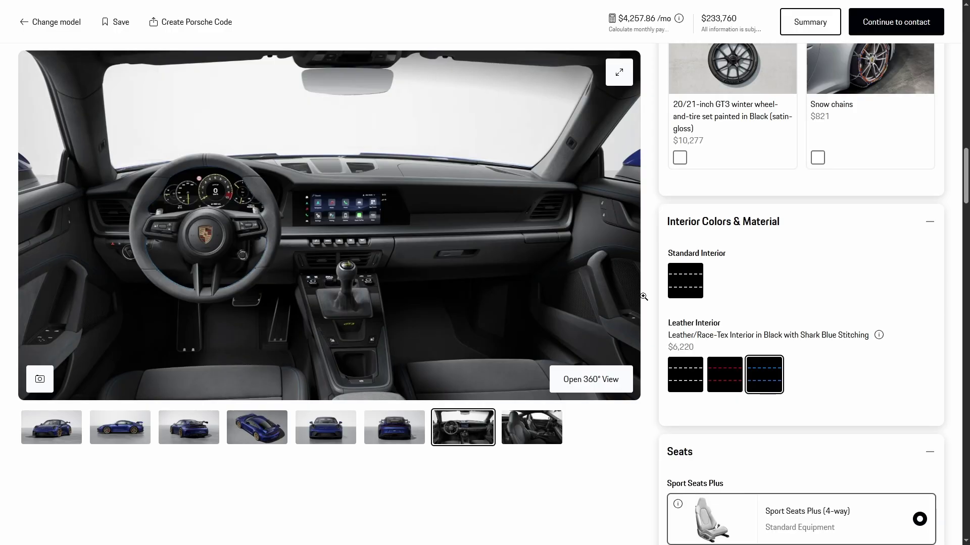
scroll(643, 299, down, 5)
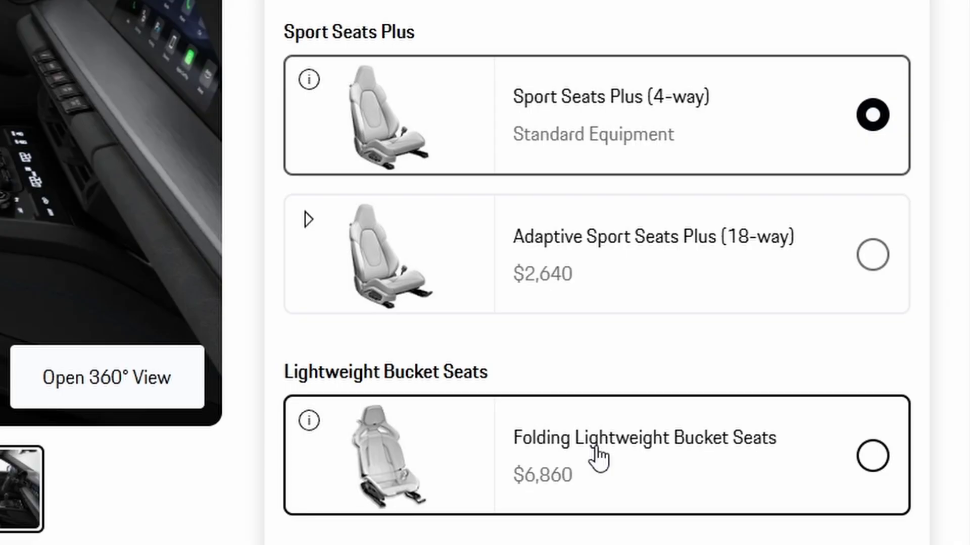
click(569, 212)
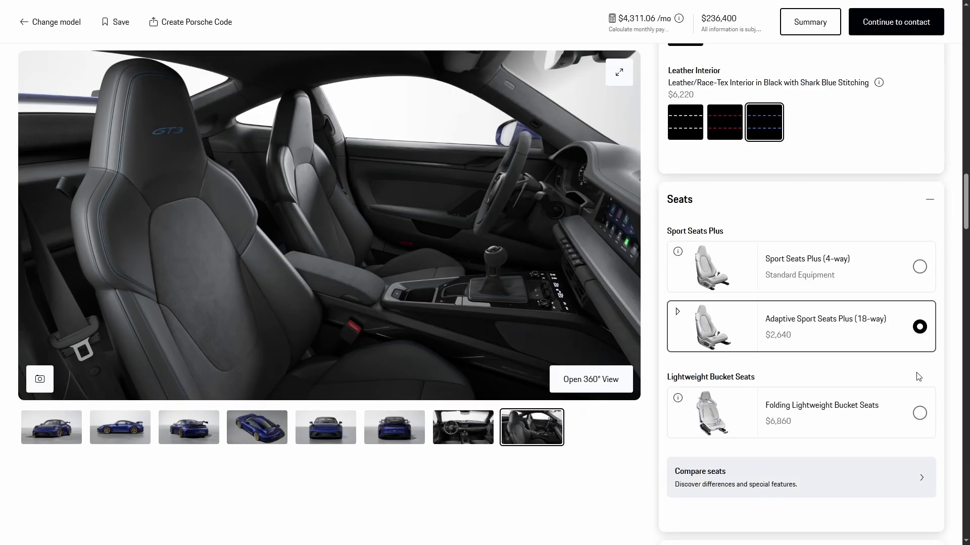
Review the Weissach Package's exterior, interior and chassis contents and close its details without adding it
scroll(918, 376, down, 5)
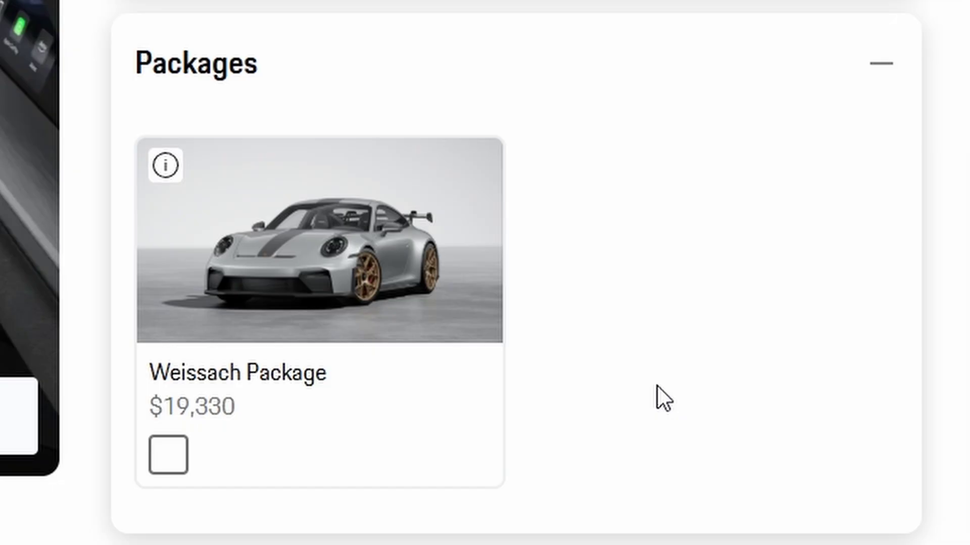
click(165, 167)
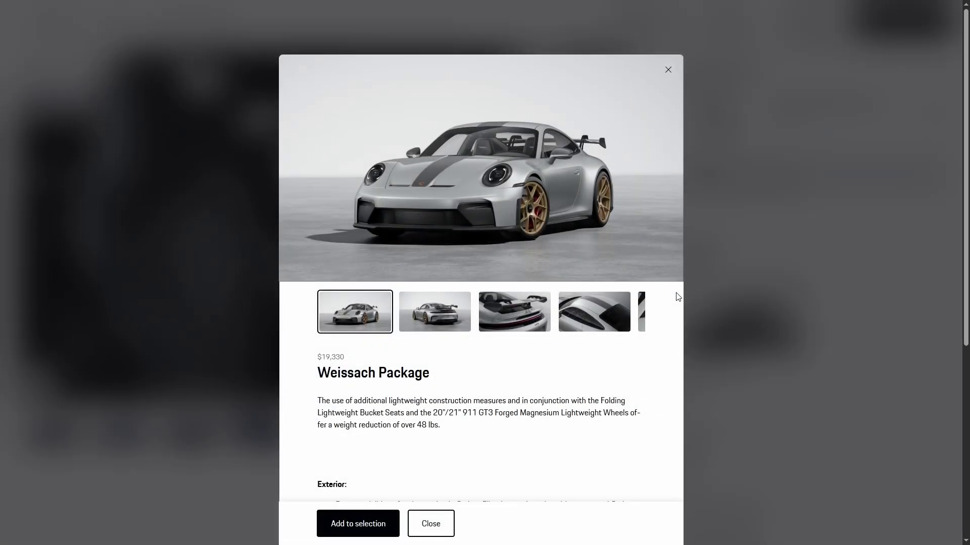
scroll(493, 285, down, 1)
scroll(487, 281, up, 1)
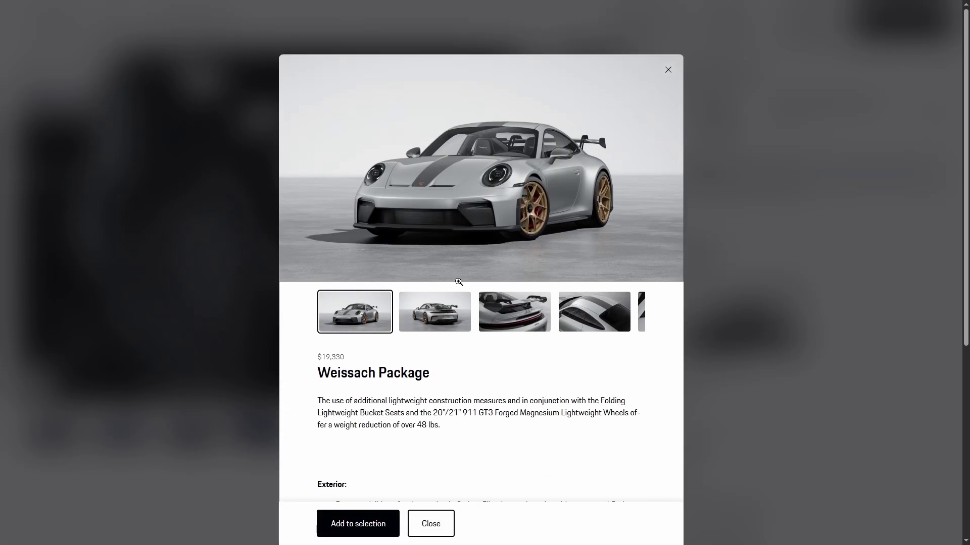
scroll(547, 316, down, 5)
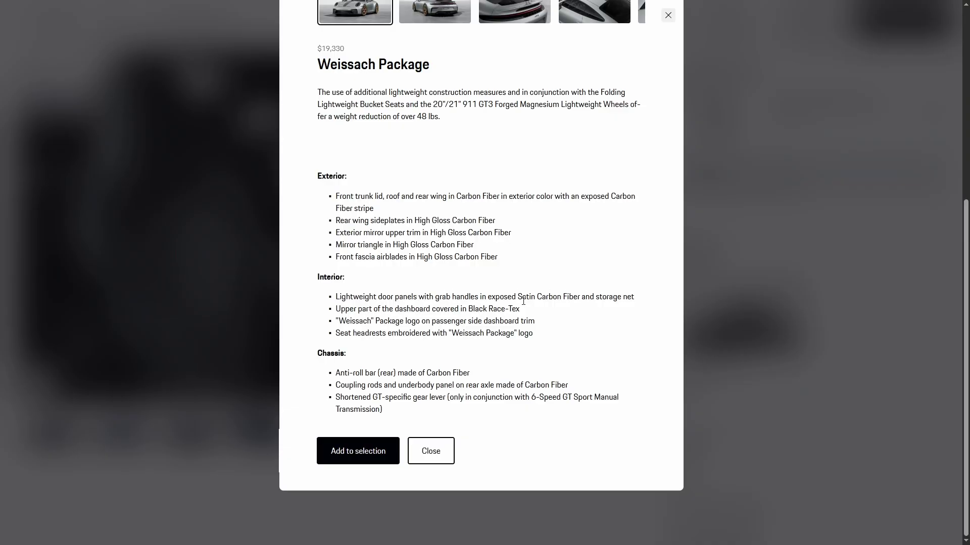
scroll(595, 300, up, 6)
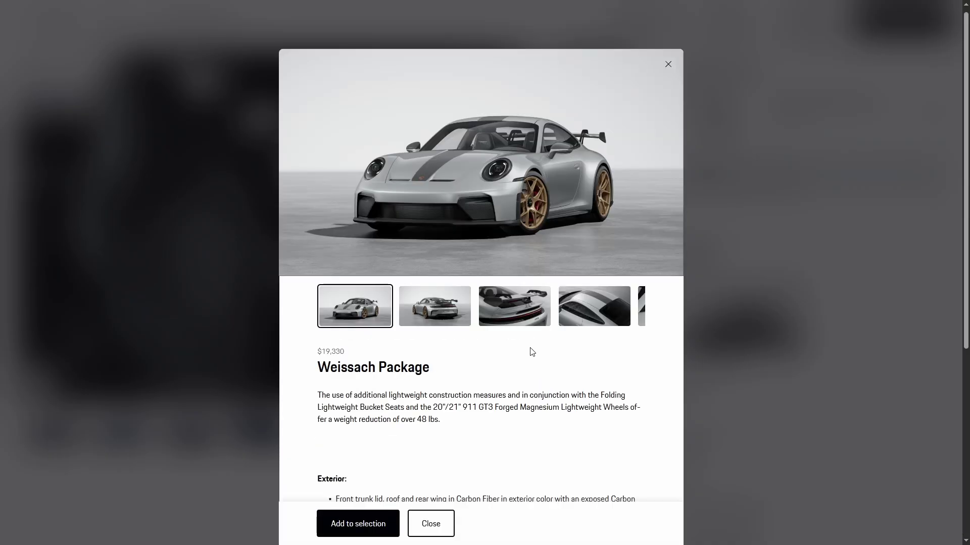
click(848, 309)
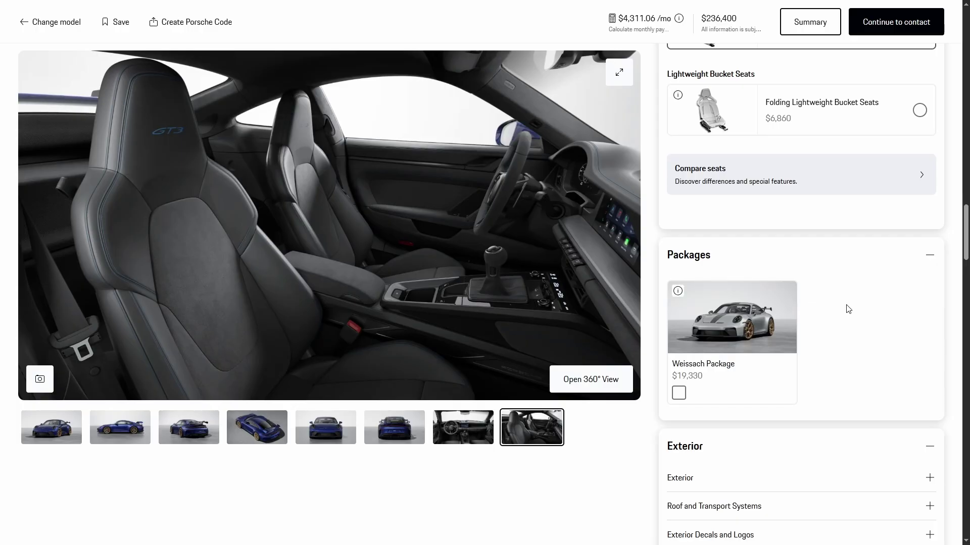
Add the Front Air Intake Grille with "911" Logo from the exterior options
scroll(848, 309, down, 6)
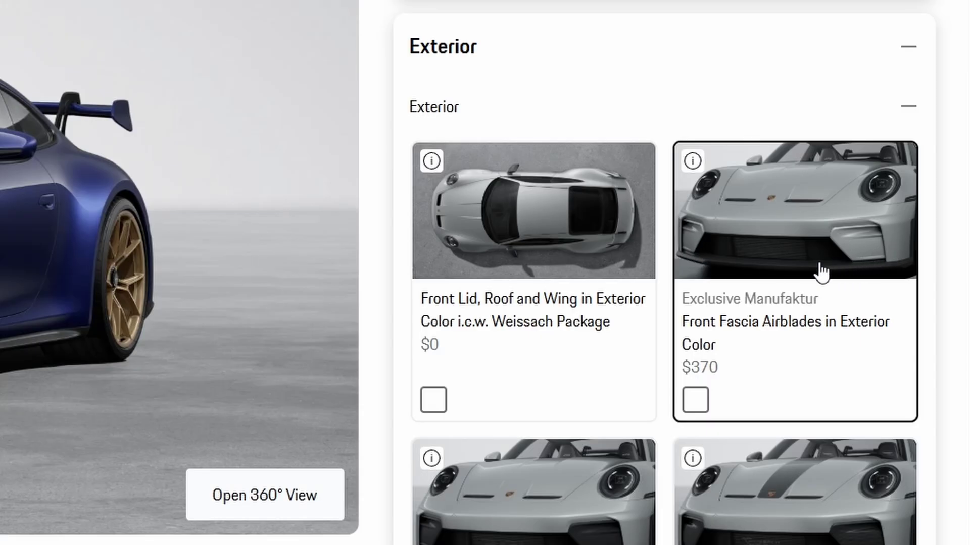
scroll(803, 275, down, 4)
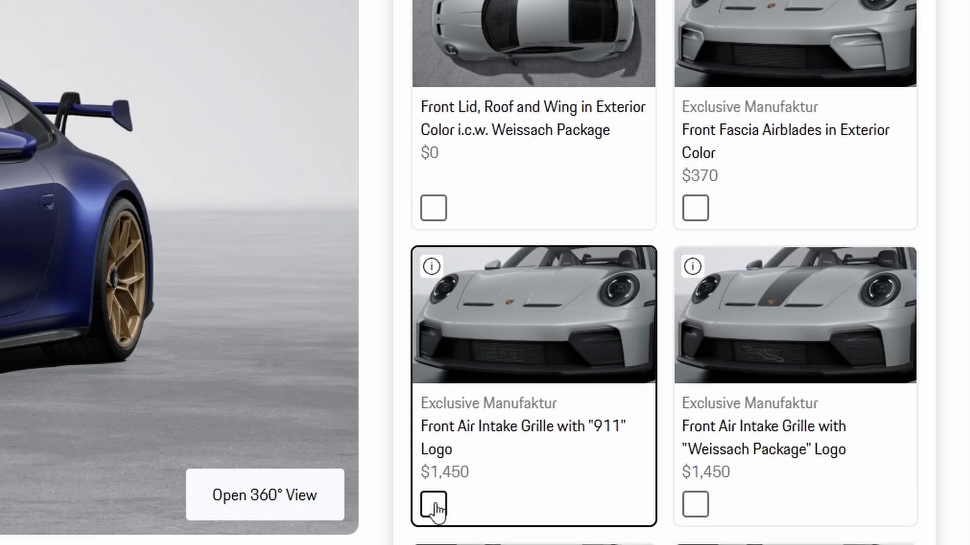
click(433, 503)
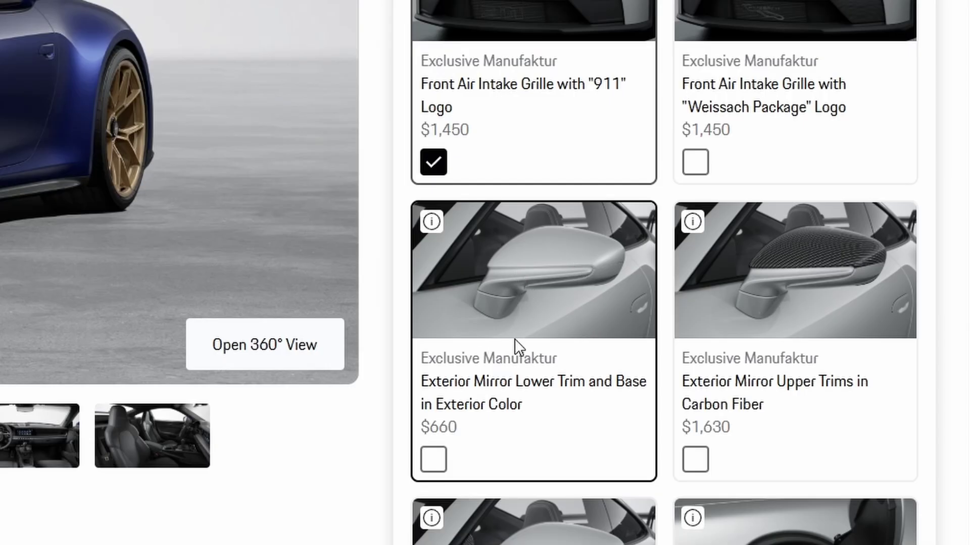
Add the Exterior Mirror Upper Trims in Carbon Fiber and the Exclusive Design Fuel Cap
scroll(524, 343, down, 2)
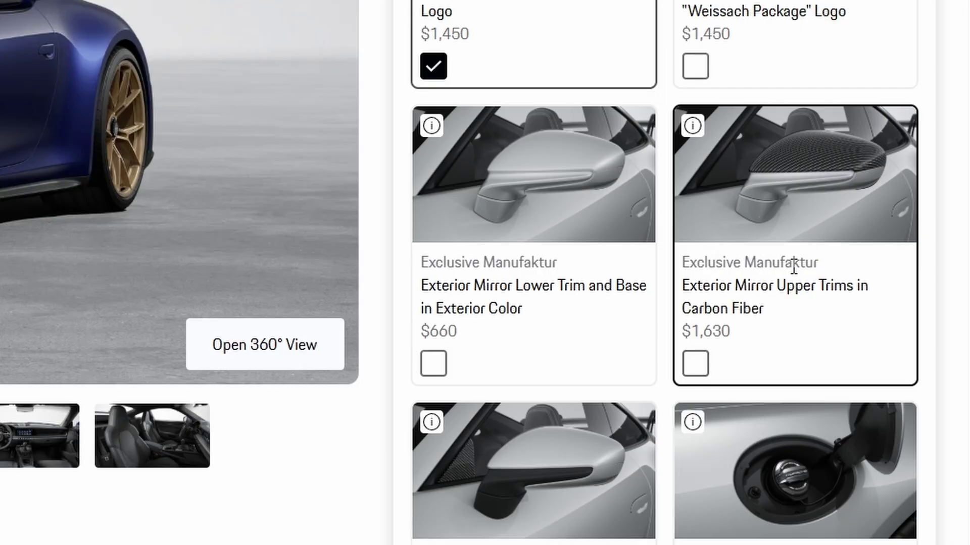
click(693, 367)
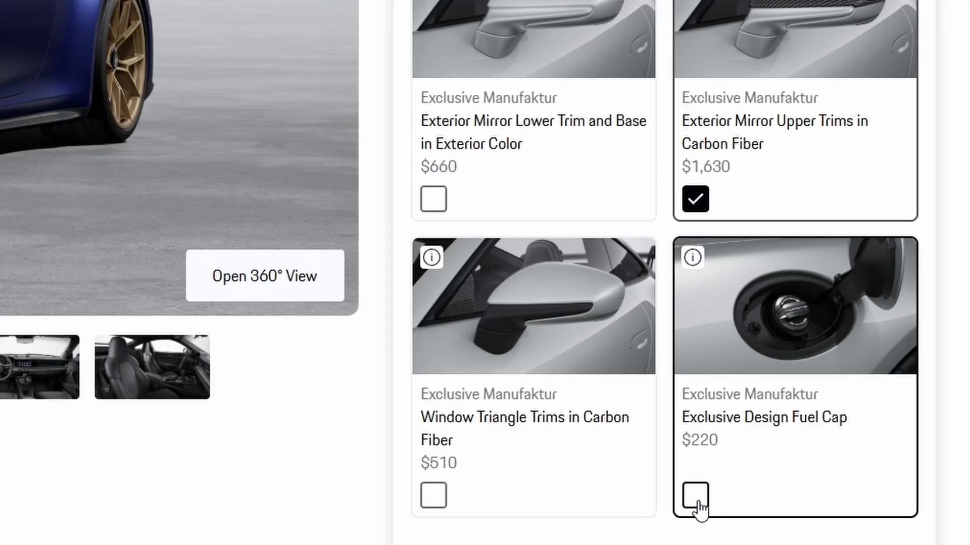
click(817, 495)
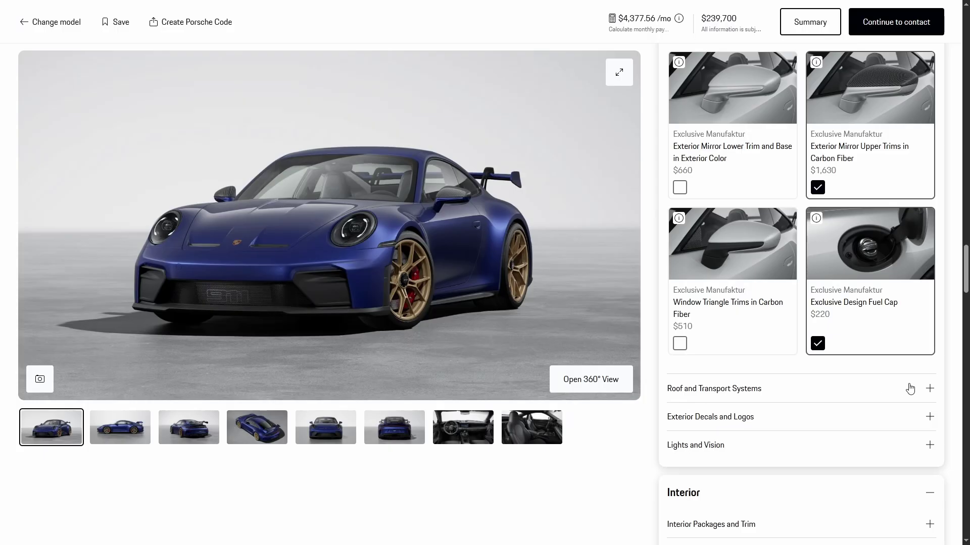
Add the Carbon Fiber Roof from the roof and transport options and rotate the car to inspect it
click(930, 392)
scroll(840, 379, down, 2)
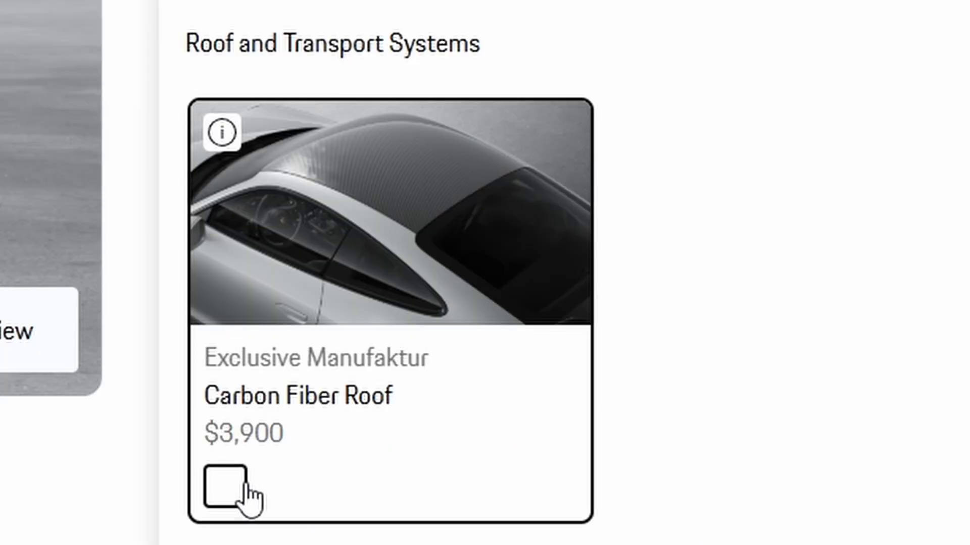
click(246, 489)
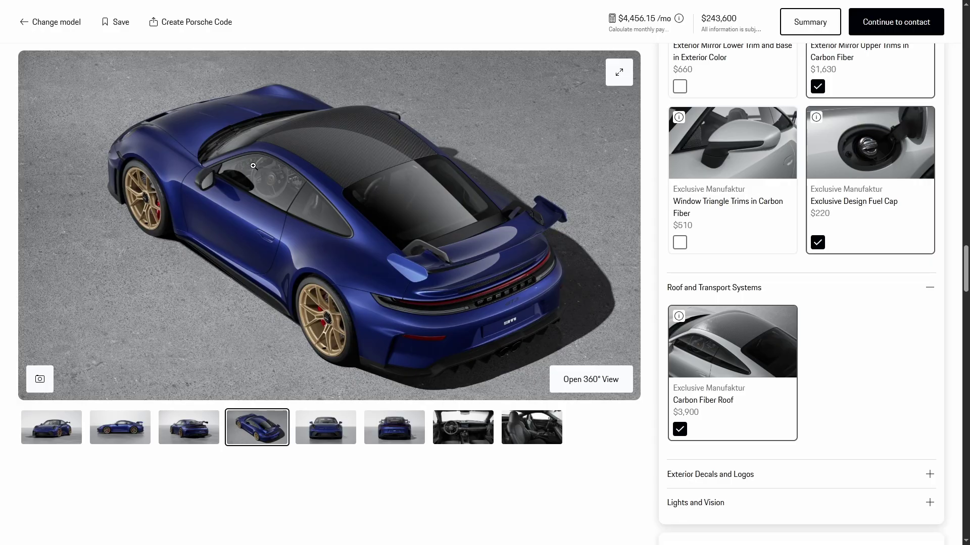
drag(382, 296, 426, 288)
drag(495, 289, 303, 294)
drag(233, 290, 310, 286)
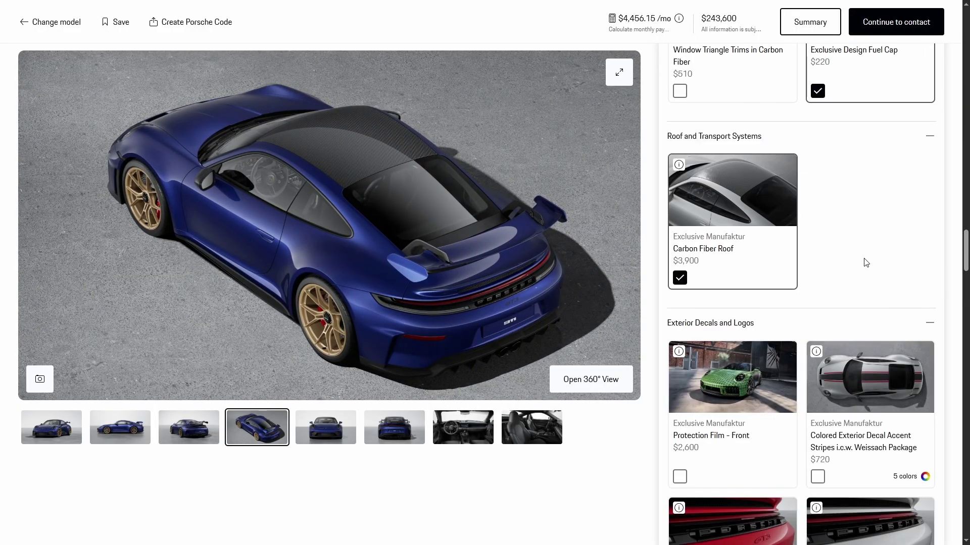
Examine the exterior decal and logo options, including front protection film, accent stripes, rear model designations and wing endplate logos
scroll(866, 262, down, 1)
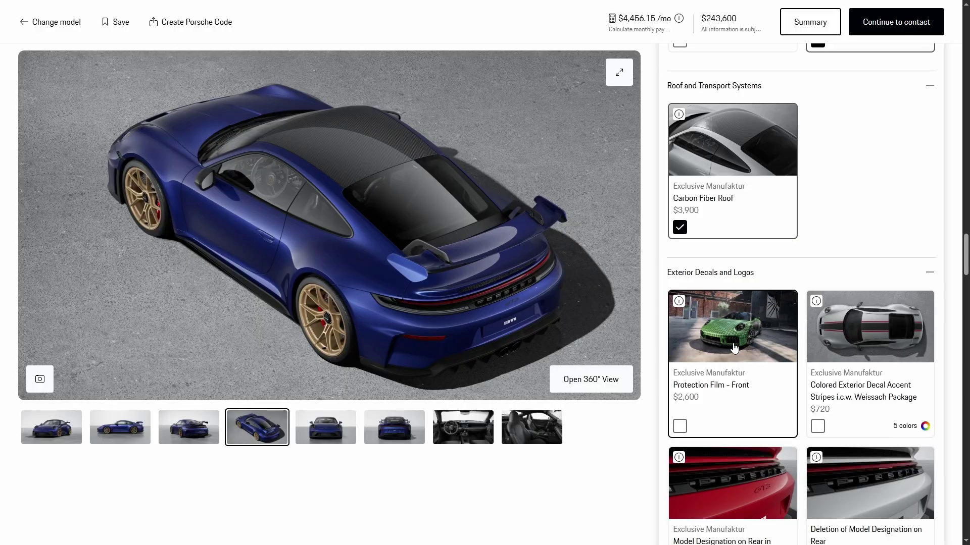
scroll(731, 347, down, 1)
click(732, 347)
scroll(741, 287, down, 1)
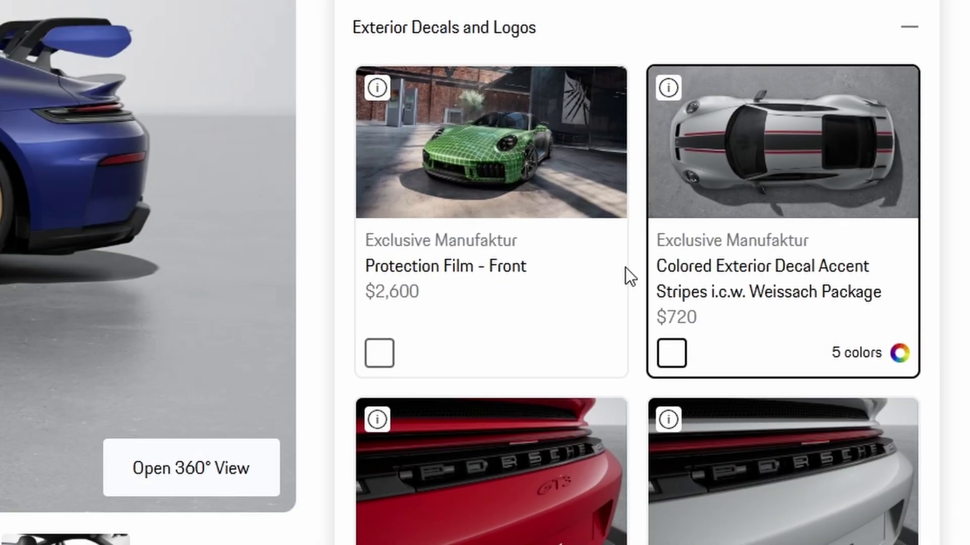
scroll(628, 227, down, 2)
scroll(550, 135, down, 2)
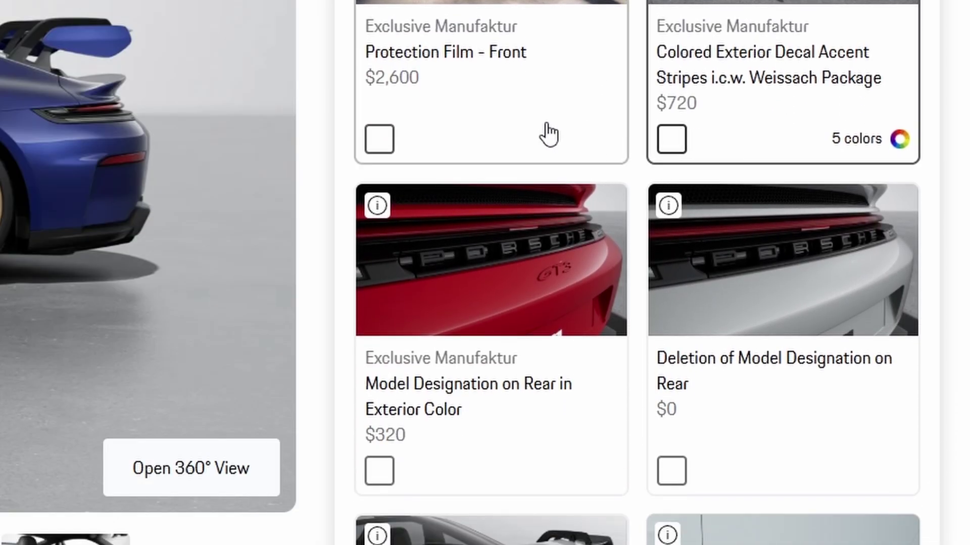
scroll(434, 303, down, 2)
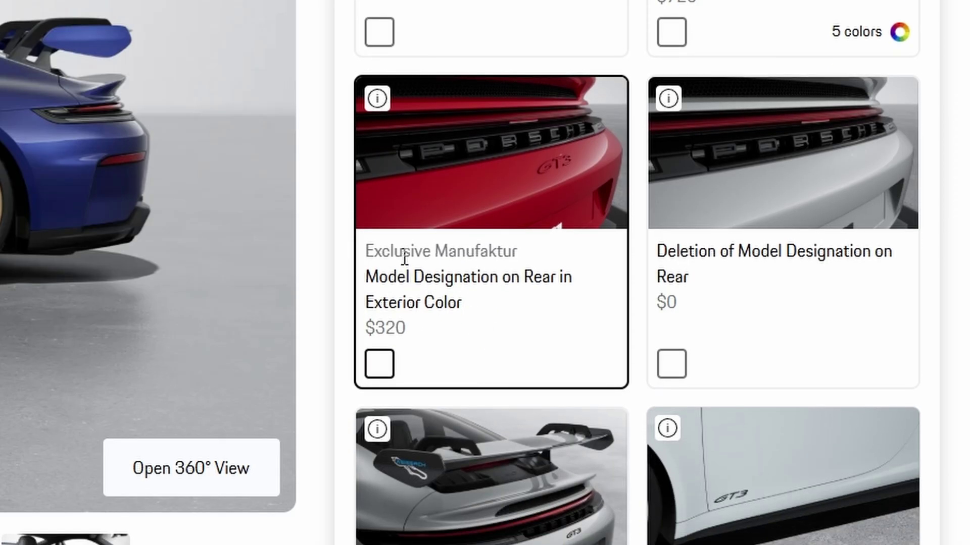
scroll(786, 271, down, 2)
scroll(494, 411, down, 2)
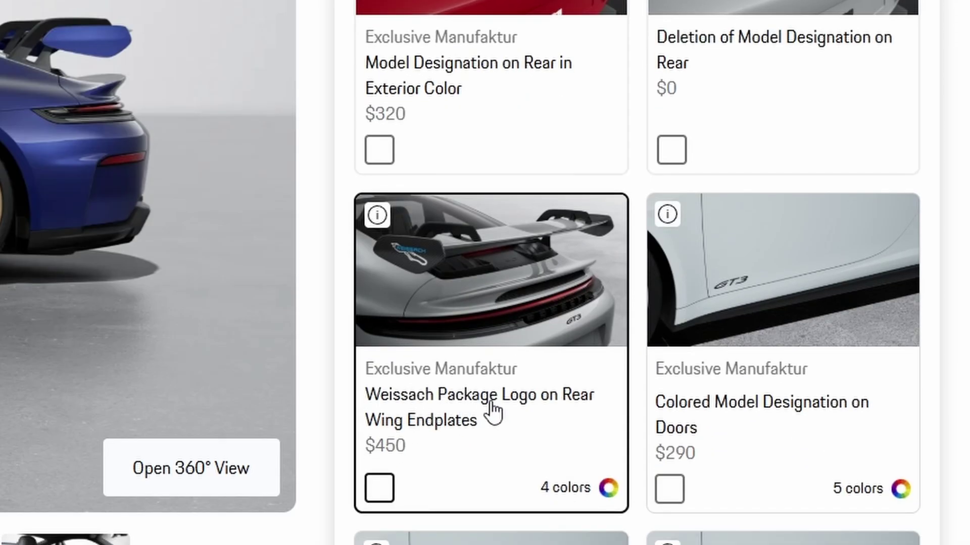
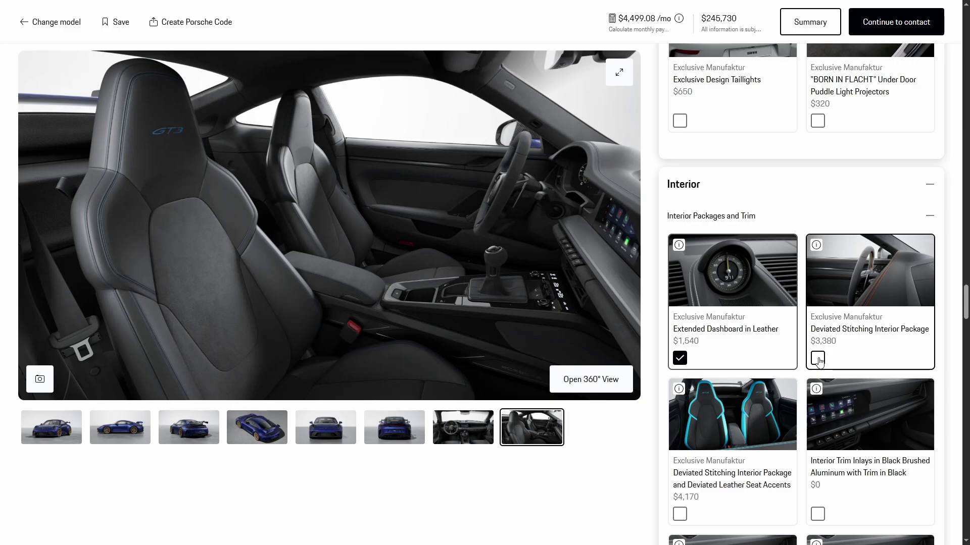
Add the Interior Trim Inlays in Exterior Color with Trim in Black from the interior packages
scroll(855, 343, down, 2)
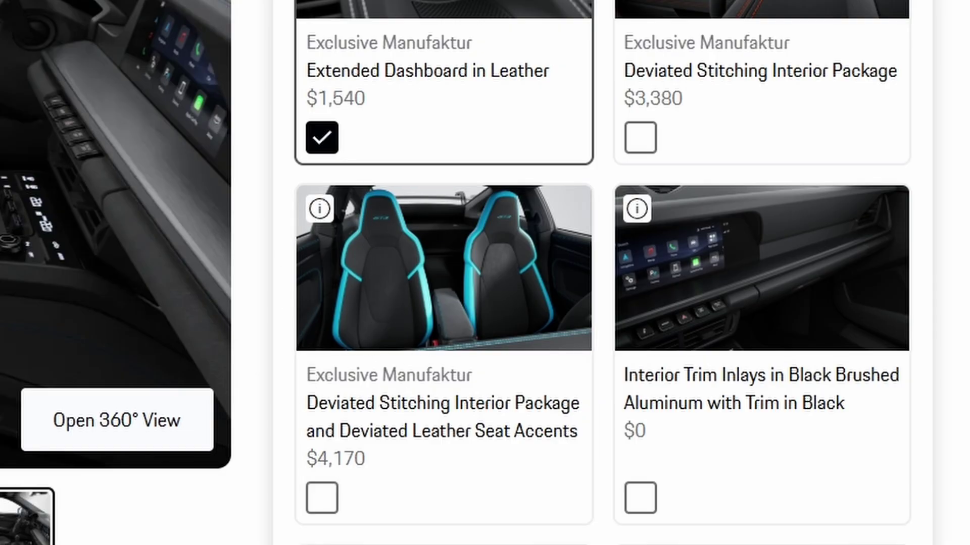
scroll(484, 293, down, 1)
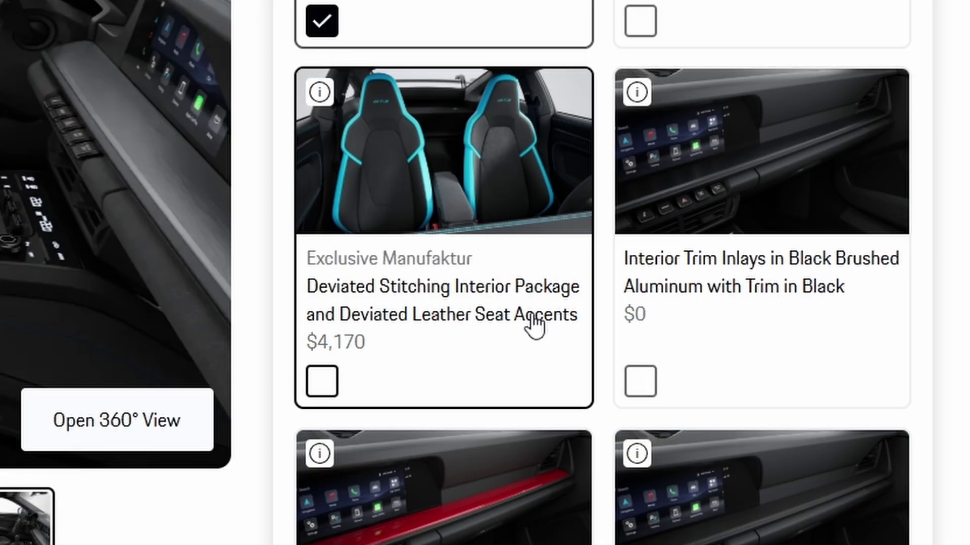
scroll(498, 268, down, 2)
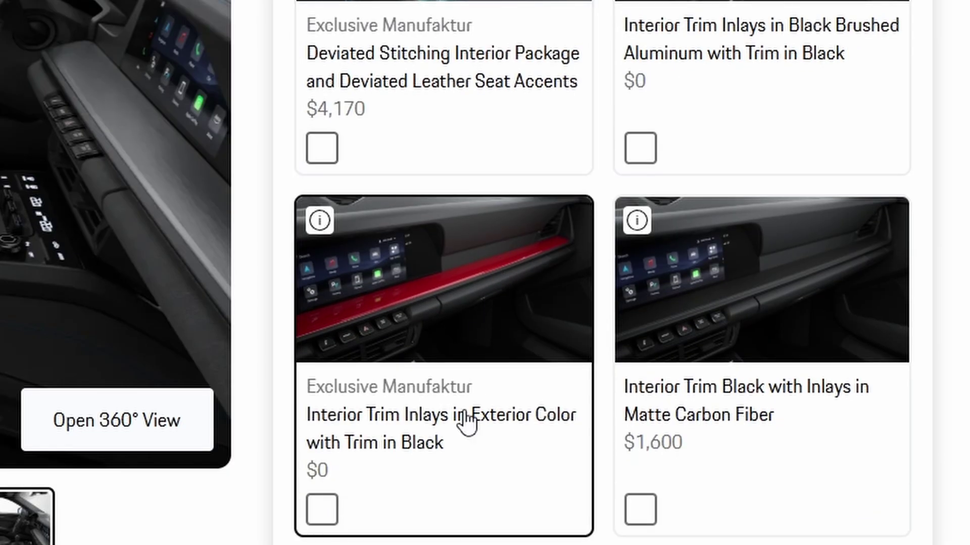
click(322, 512)
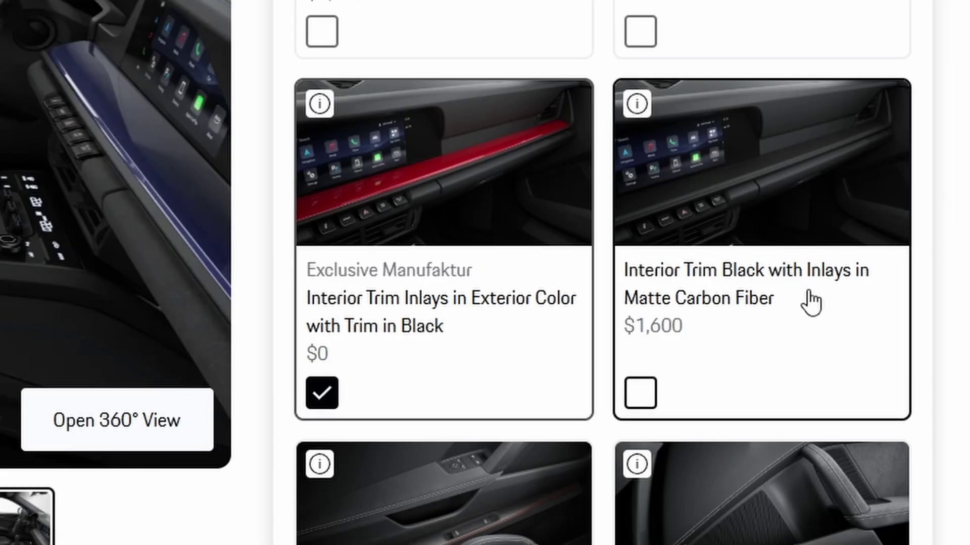
Add the Extended Leather Package in Shark Blue to the build
scroll(861, 324, down, 2)
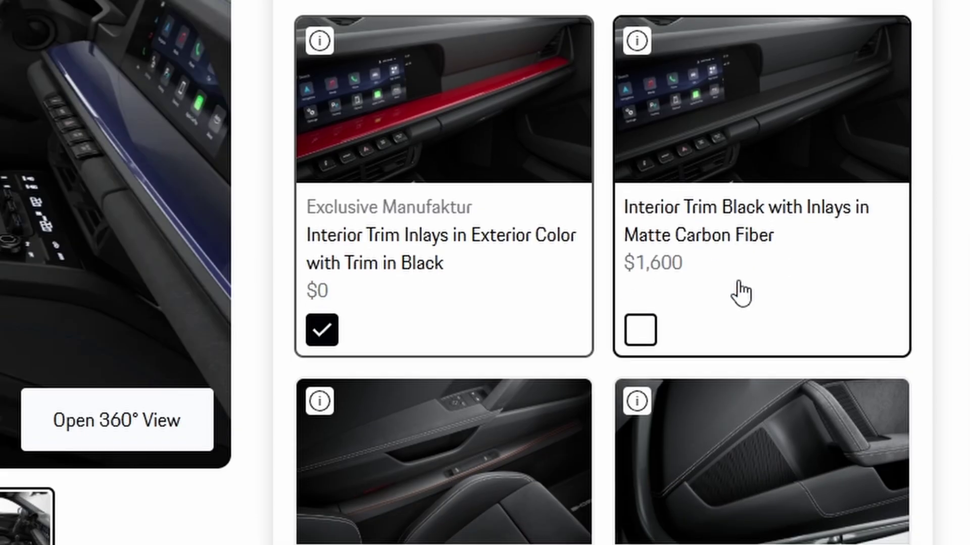
scroll(422, 443, down, 2)
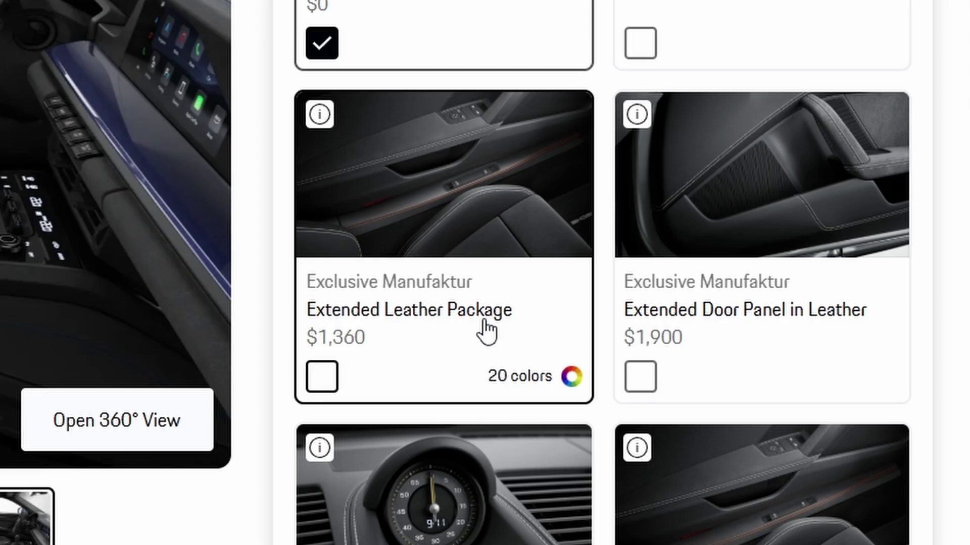
click(321, 379)
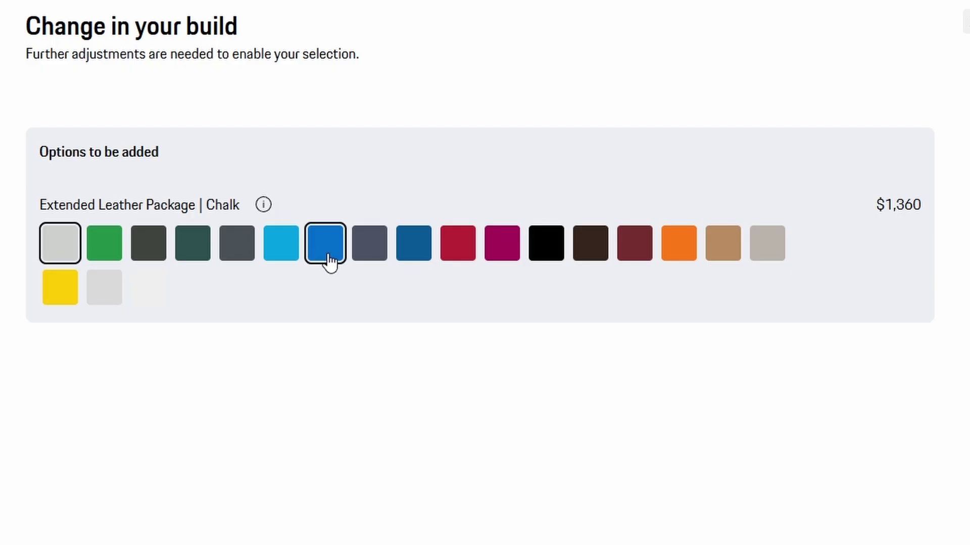
click(327, 255)
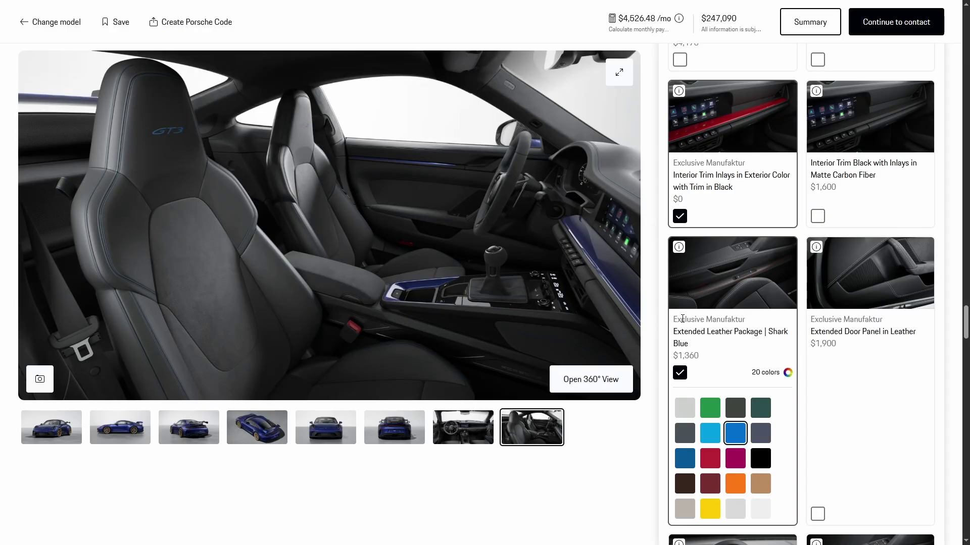
Check what the Extended Leather Package includes and close its details
scroll(744, 301, down, 1)
click(679, 197)
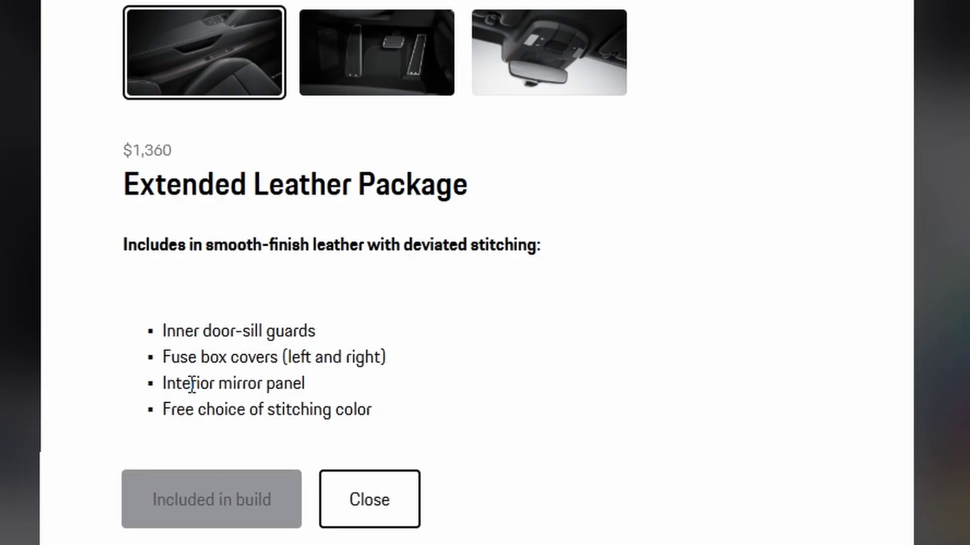
click(369, 500)
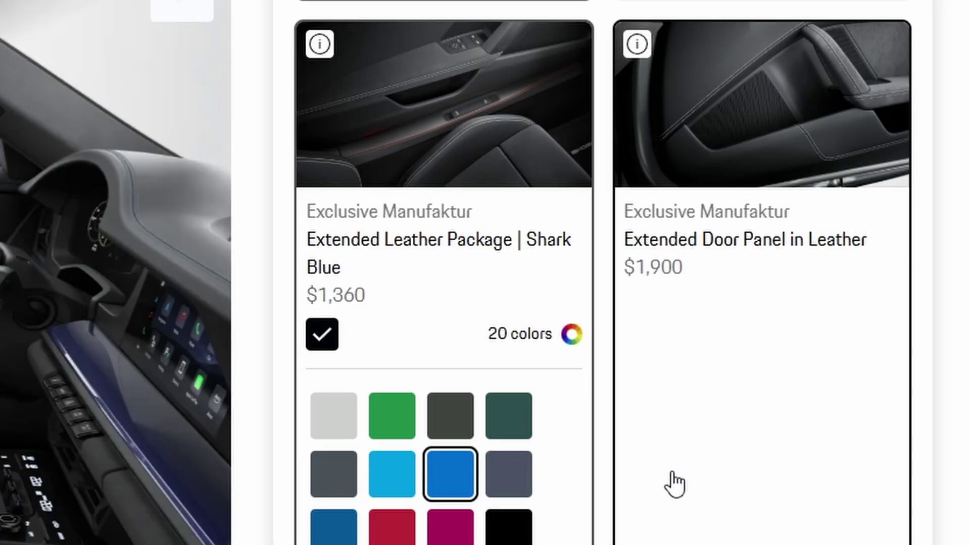
Compare the remaining interior packages and add the Extended Dashboard and Door Panel Package in Leather
scroll(792, 526, up, 2)
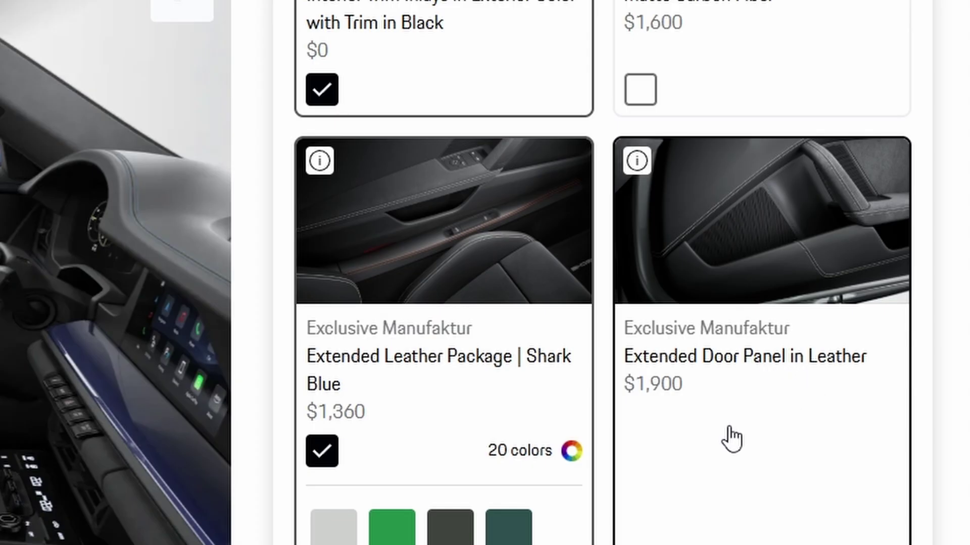
scroll(728, 440, down, 2)
scroll(765, 422, down, 1)
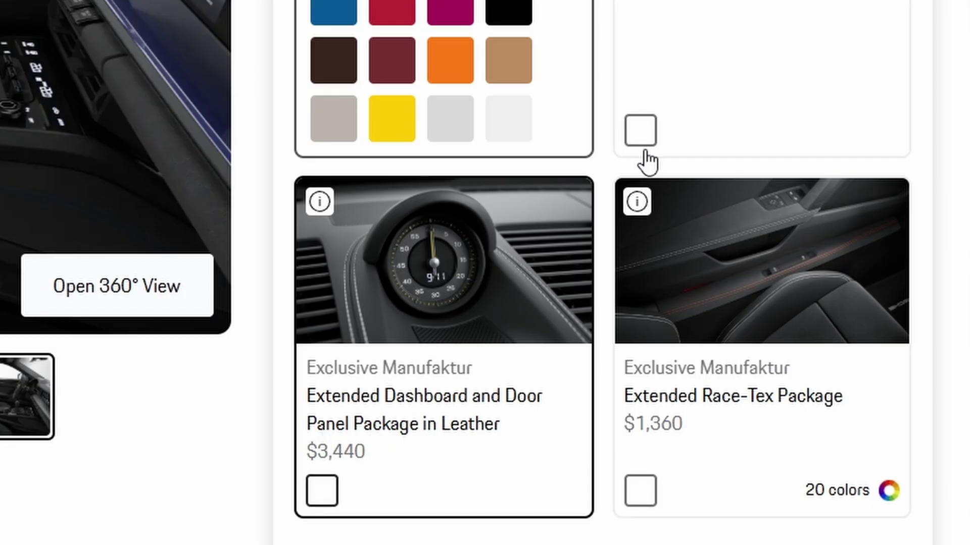
scroll(833, 329, up, 10)
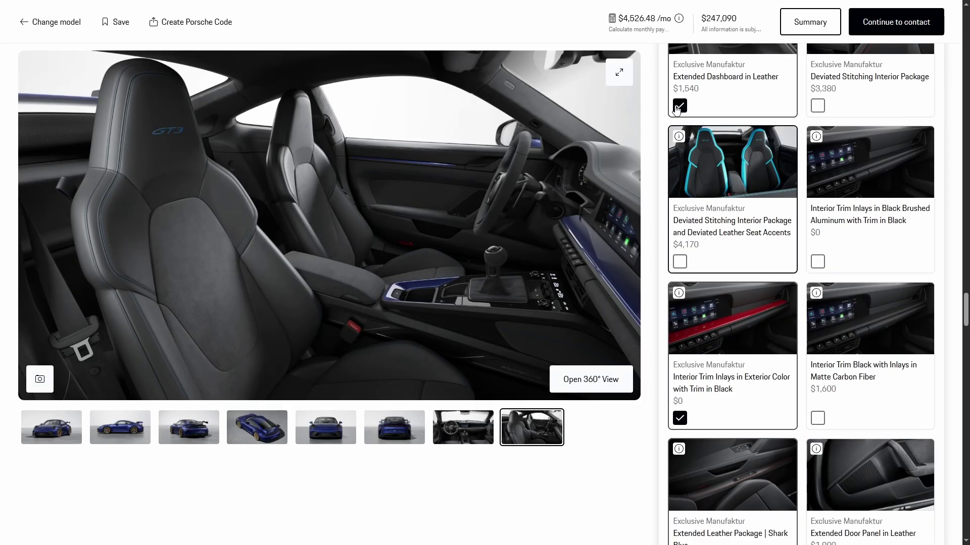
scroll(885, 309, down, 10)
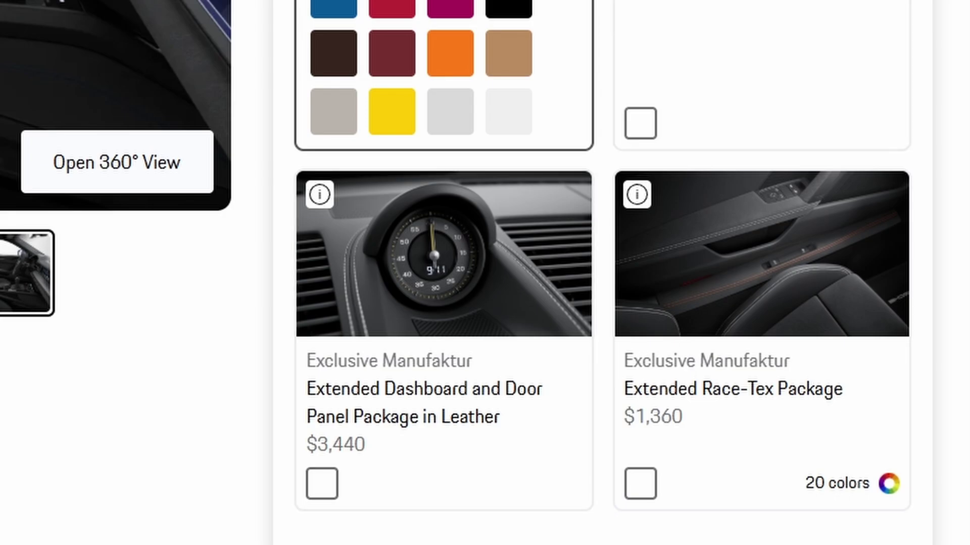
click(323, 484)
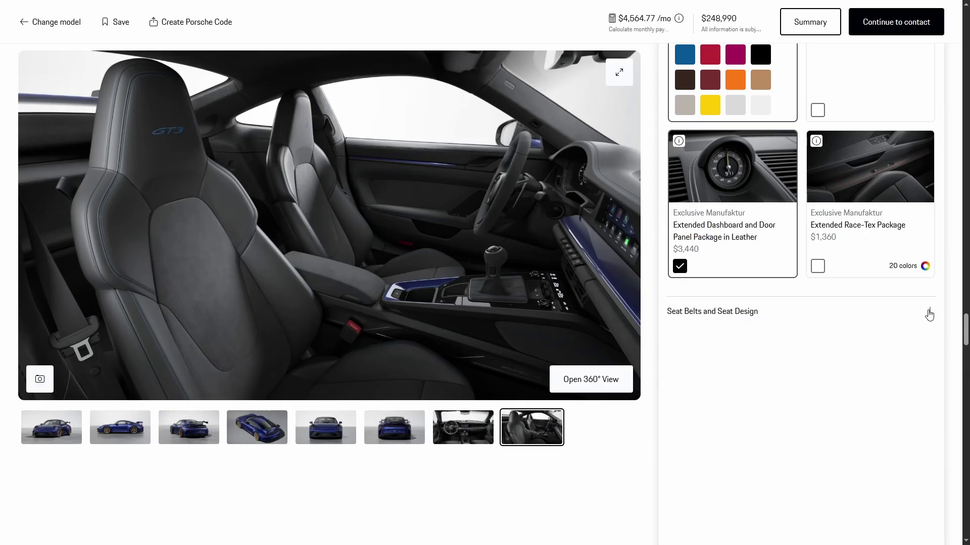
Add the Colored Seat Belts in Shark Blue from the seat belt and seat design options
click(926, 312)
scroll(770, 317, down, 2)
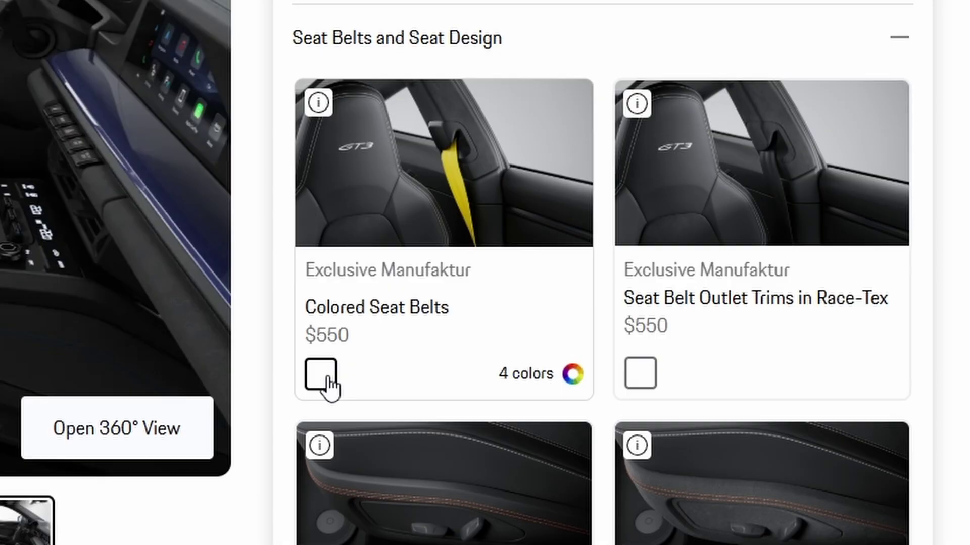
click(680, 357)
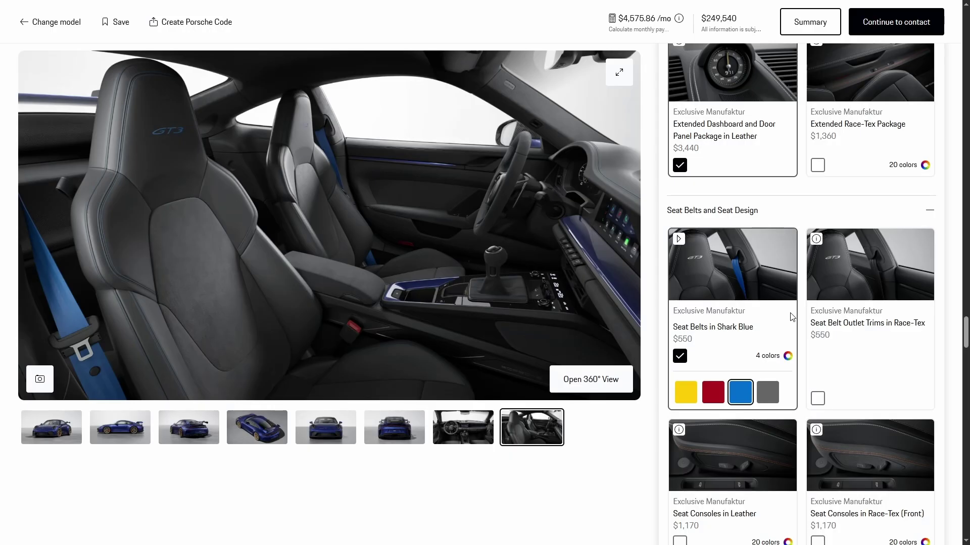
Add the Seat Consoles in Leather in Shark Blue to the build
scroll(831, 275, down, 2)
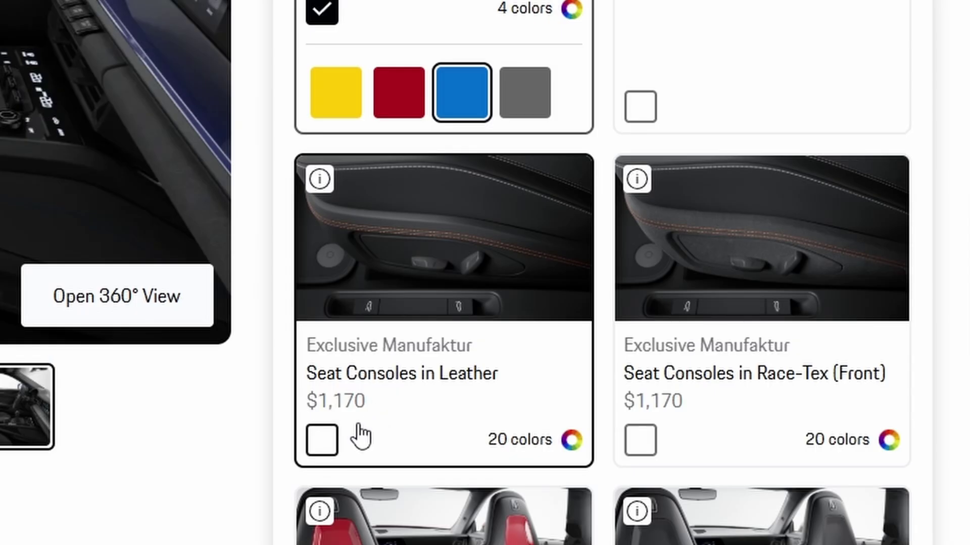
click(322, 440)
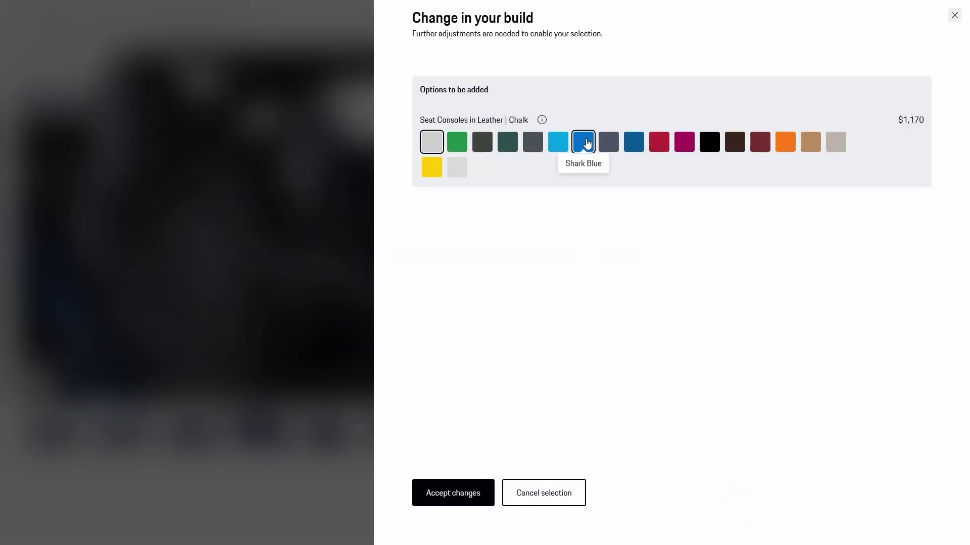
click(592, 144)
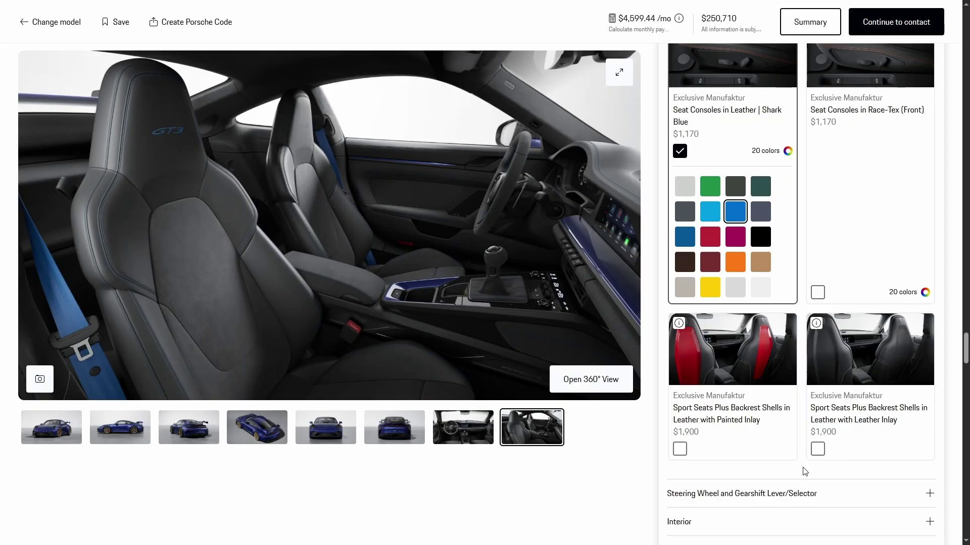
Add the GT Sport Steering Wheel in Leather and the Steering Column Casing in Leather
scroll(811, 411, down, 3)
click(727, 393)
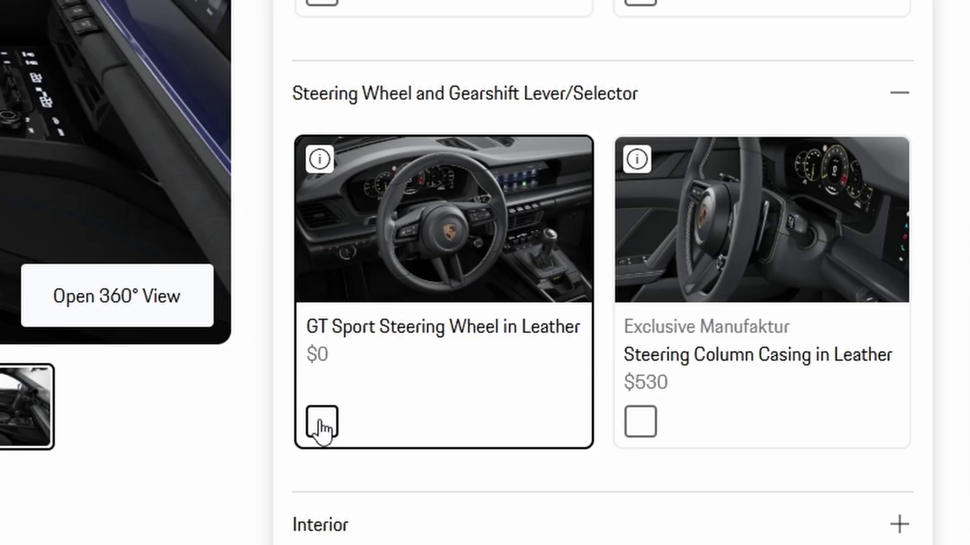
click(321, 422)
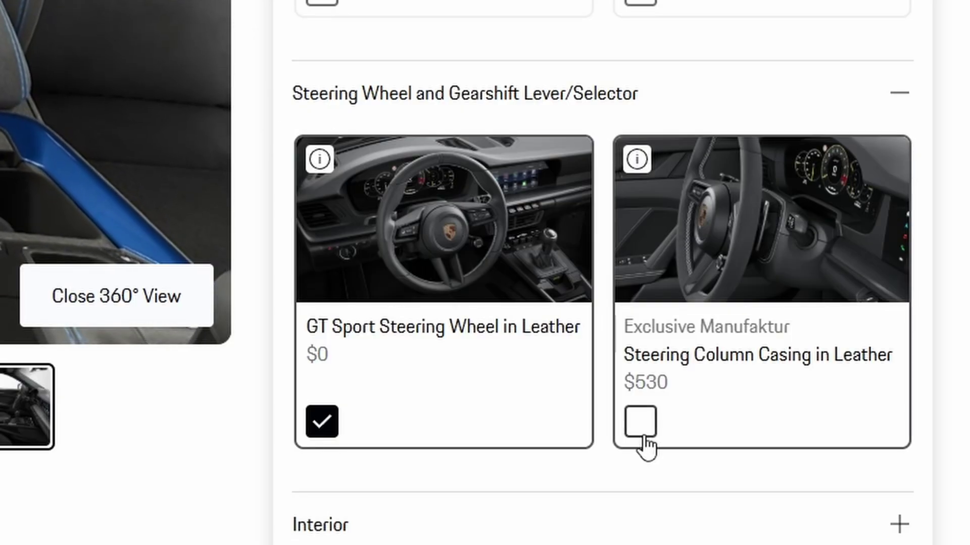
click(649, 419)
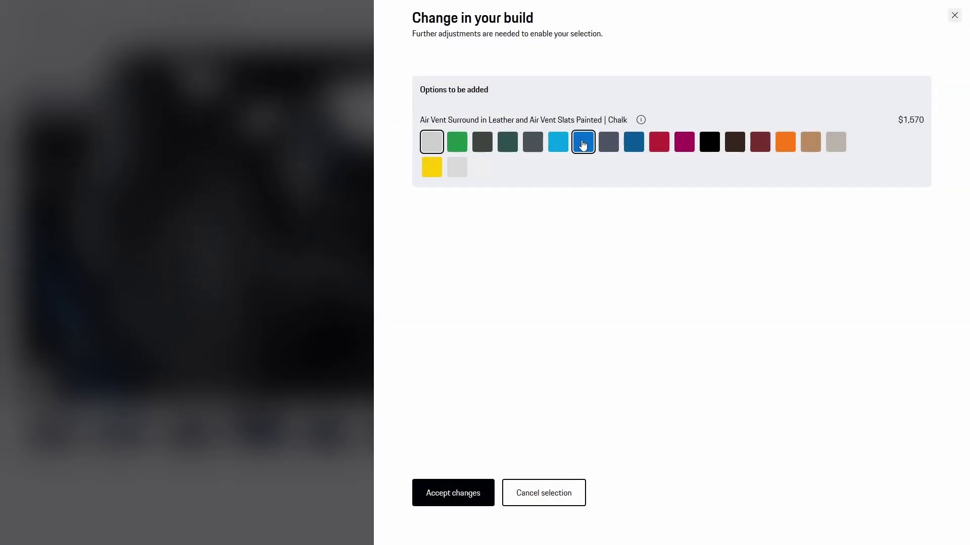
Add the Air Vent Surround in Leather and Air Vent Slats Painted in Shark Blue and inspect the vents up close
click(584, 145)
click(429, 500)
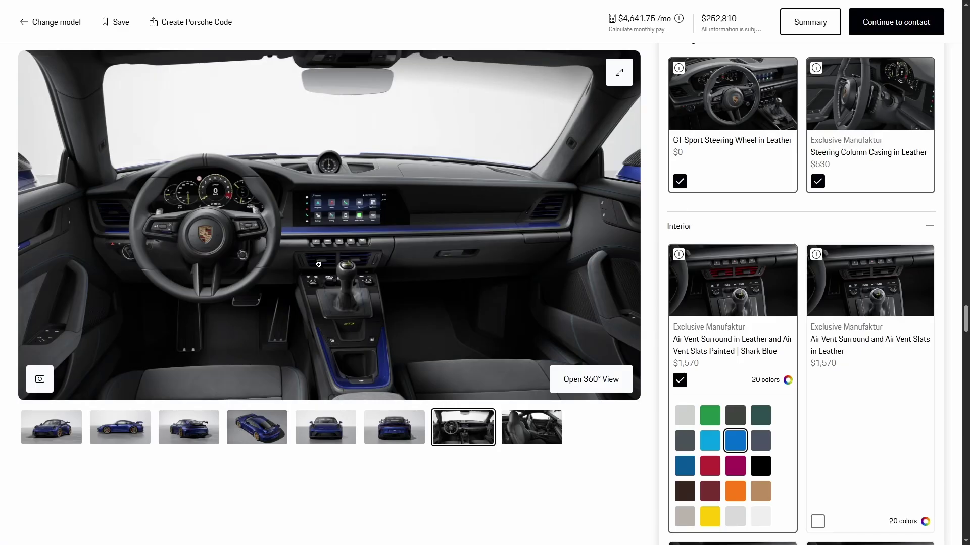
click(324, 264)
click(453, 363)
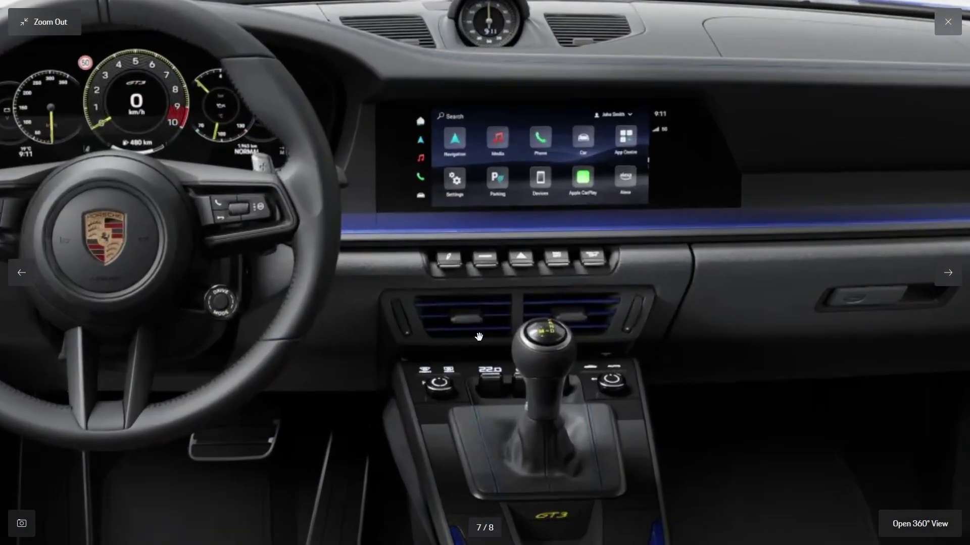
key(Escape)
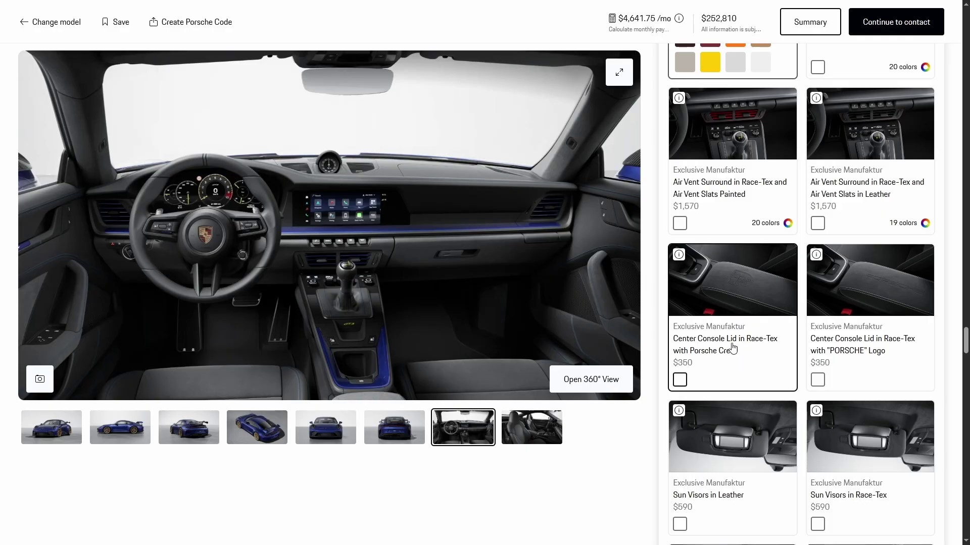
Add the Center Console Lid in Race-Tex with Porsche Crest and the Sun Visors in Leather
click(541, 443)
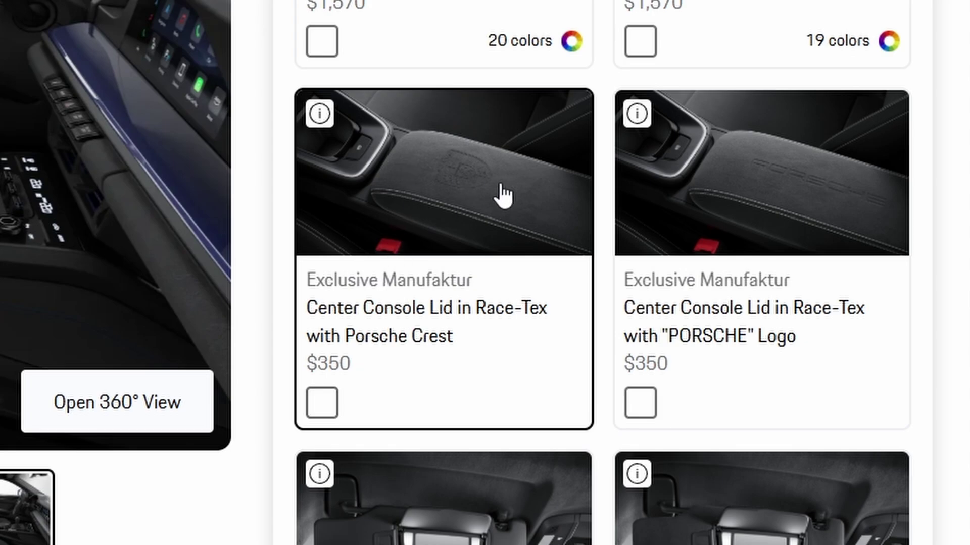
click(326, 402)
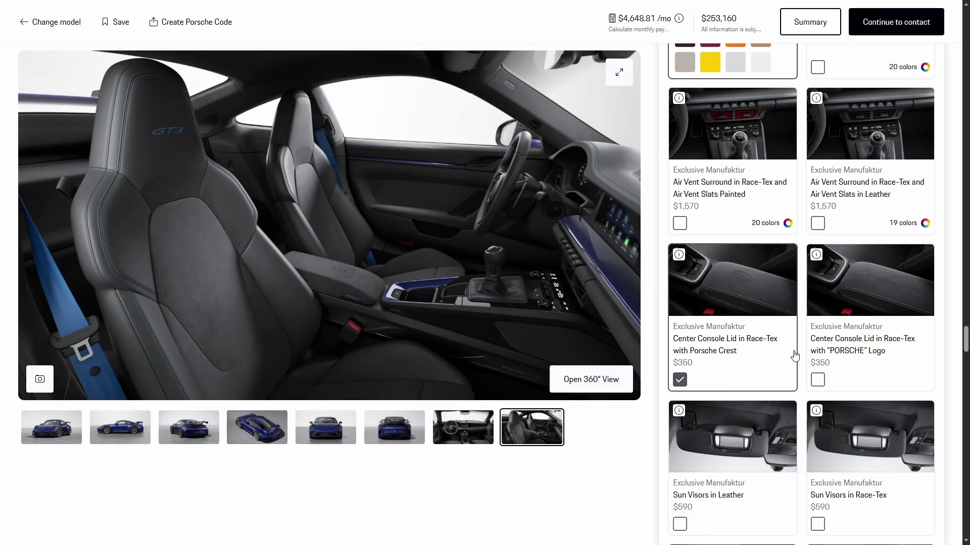
scroll(677, 417, down, 2)
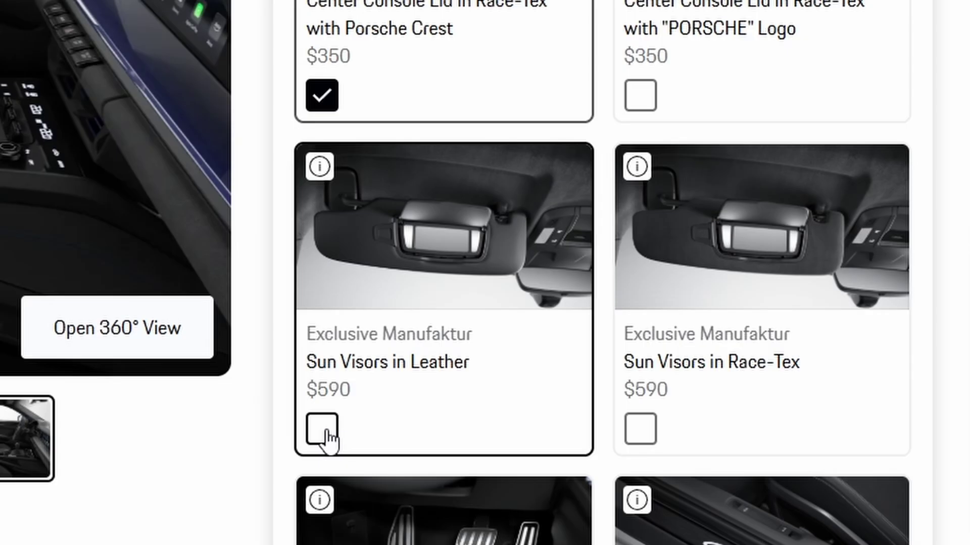
click(678, 421)
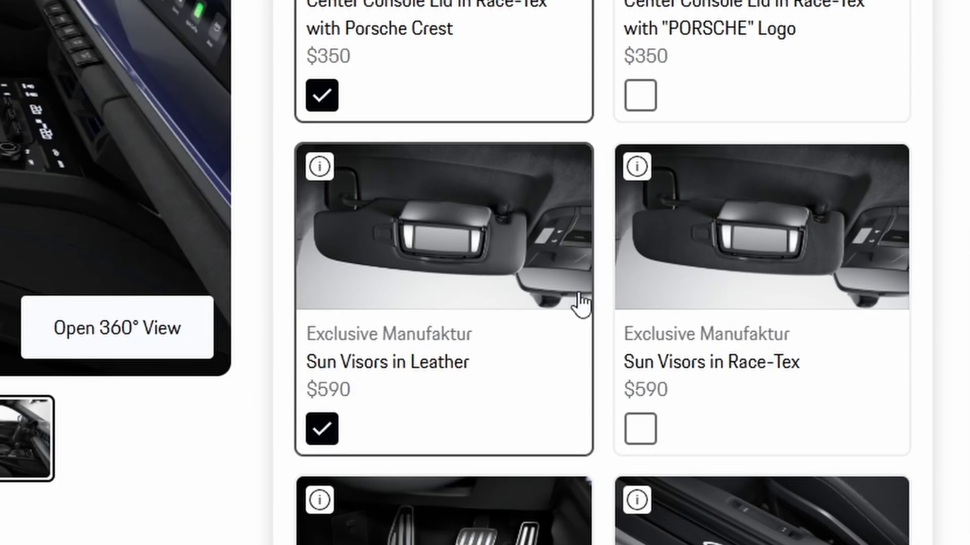
Add the Pedals and Footrest in Aluminum and the illuminated Door-Sill Guards in Black Brushed Aluminum
scroll(532, 298, down, 3)
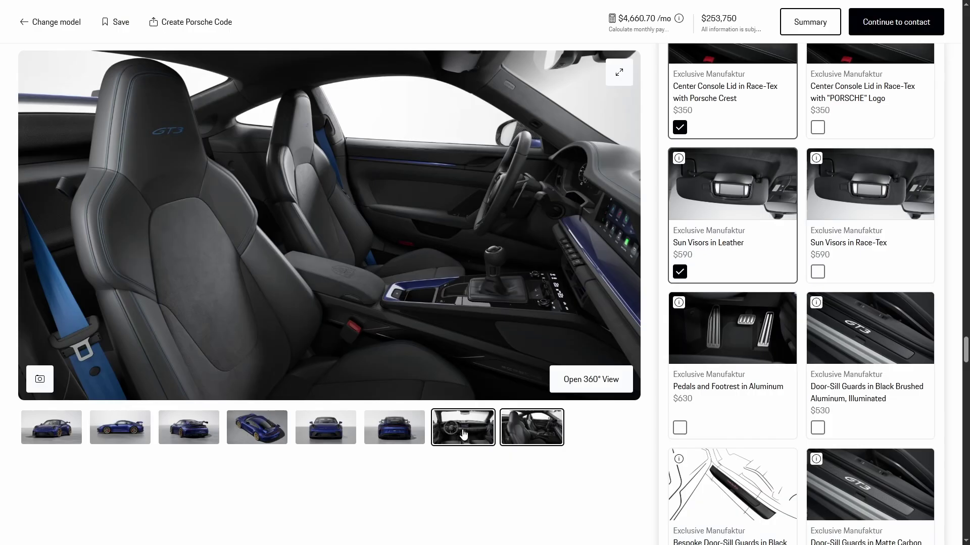
click(463, 434)
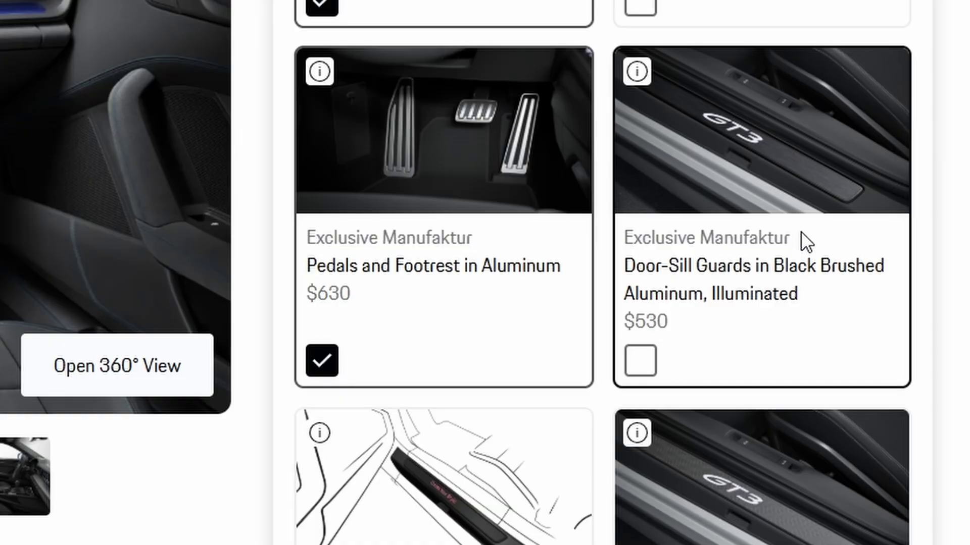
click(640, 374)
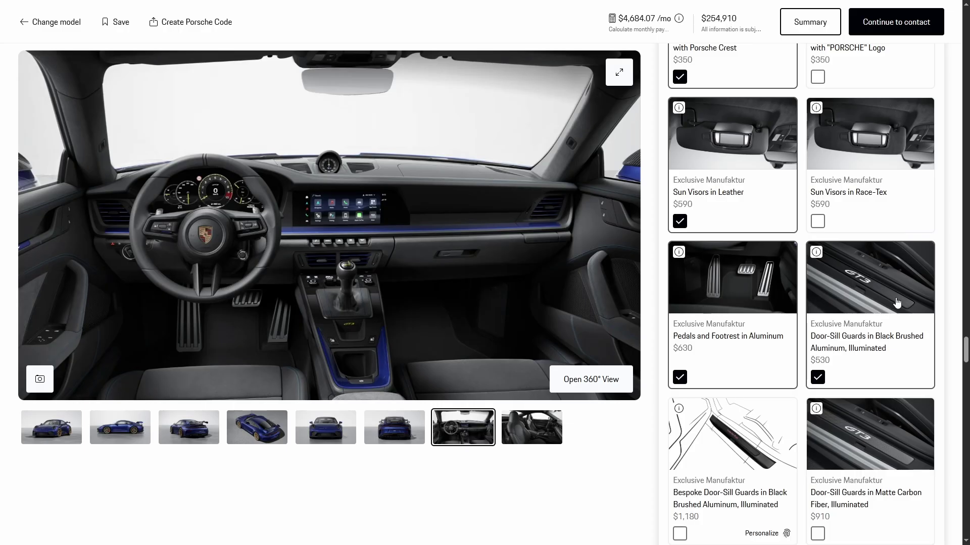
Start personalizing the Personalized Vehicle Keys Painted incl. One Key Pouch with side bolsters in Gentian Blue Metallic
scroll(775, 415, down, 2)
scroll(880, 431, down, 4)
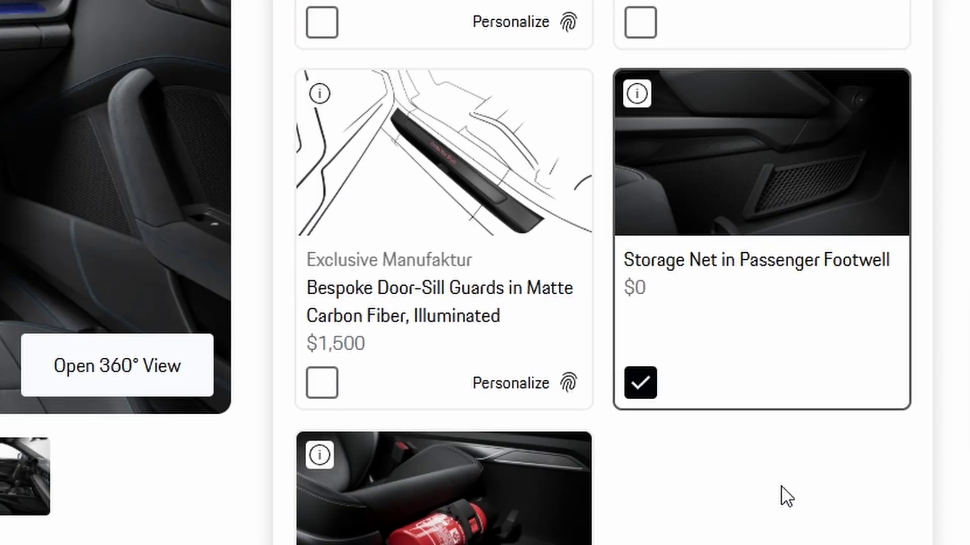
scroll(780, 486, down, 3)
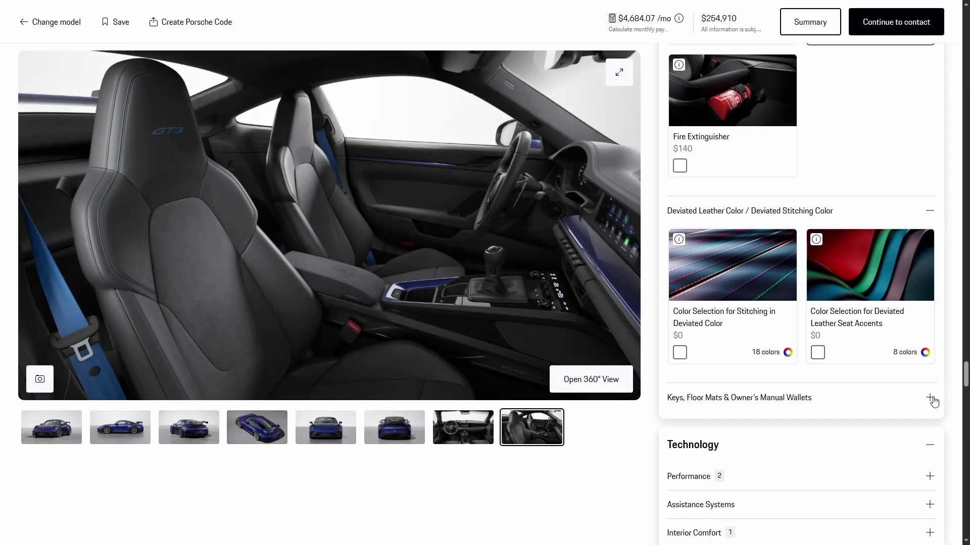
click(899, 489)
scroll(867, 390, down, 3)
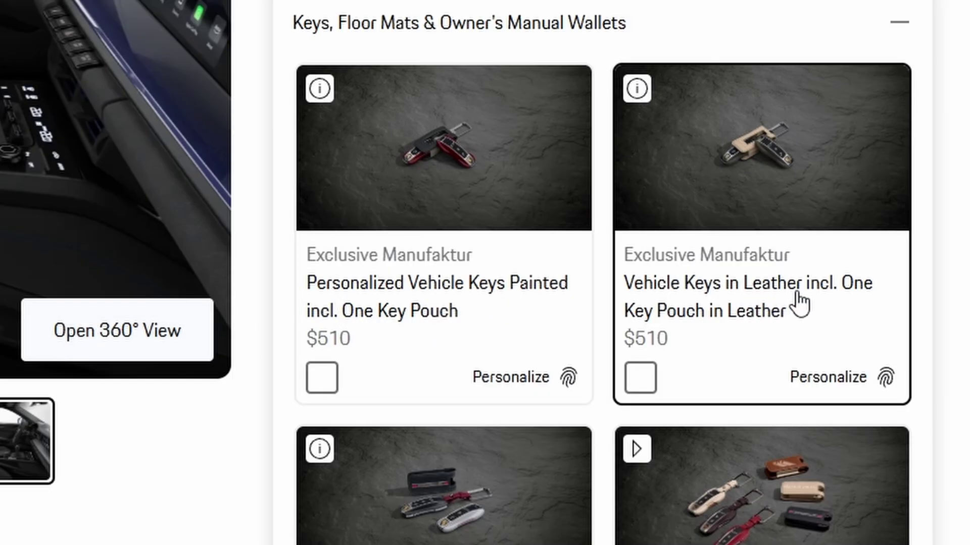
scroll(800, 303, down, 3)
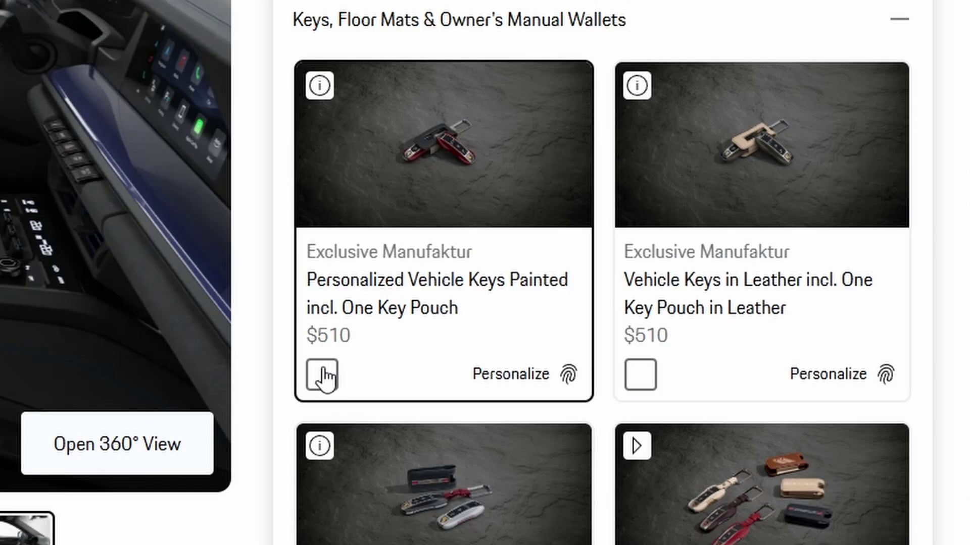
click(322, 96)
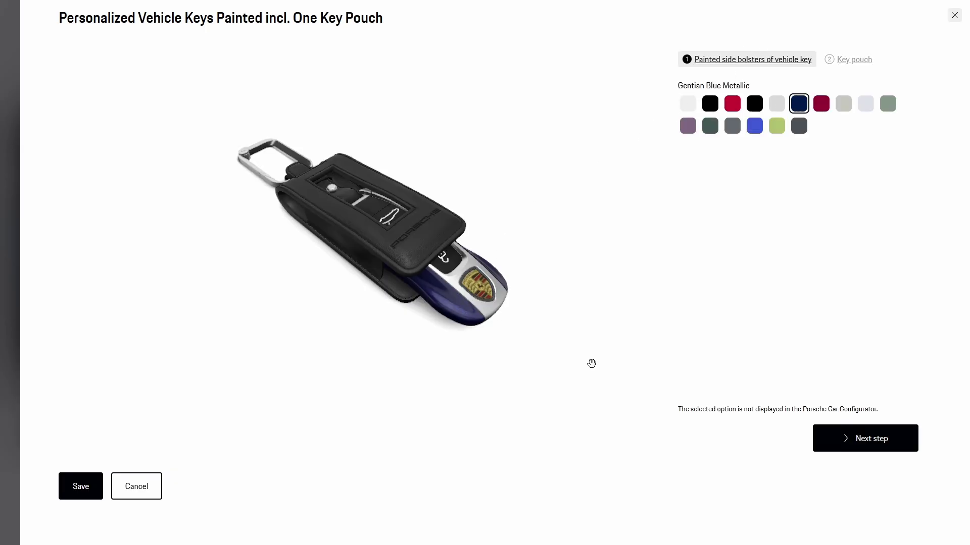
Give the black leather key pouch light blue decorative stitching and save the key design to the build
click(834, 450)
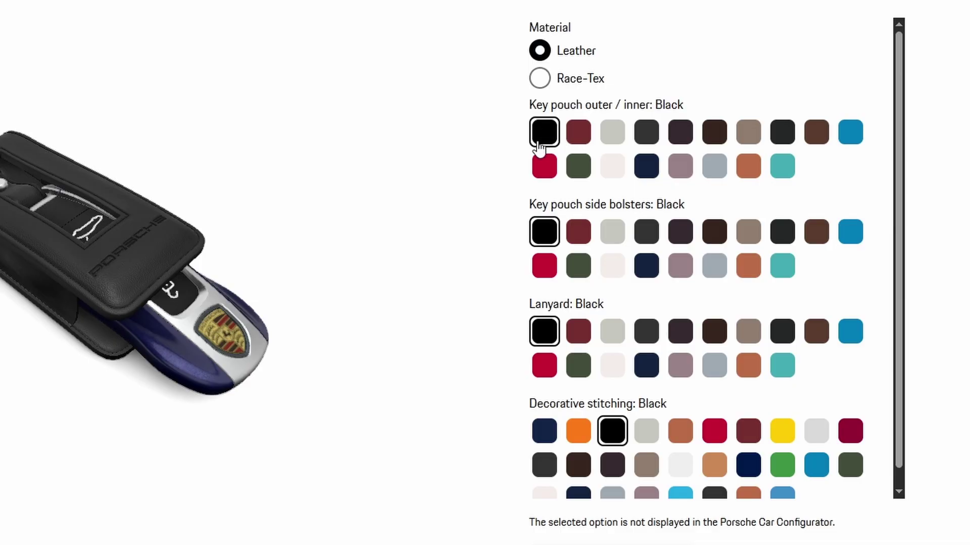
scroll(531, 180, down, 1)
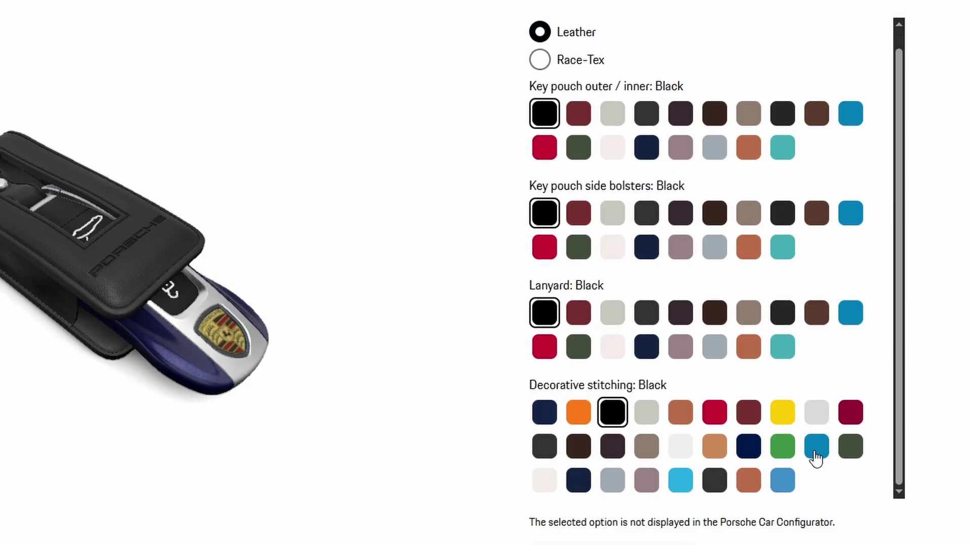
click(783, 485)
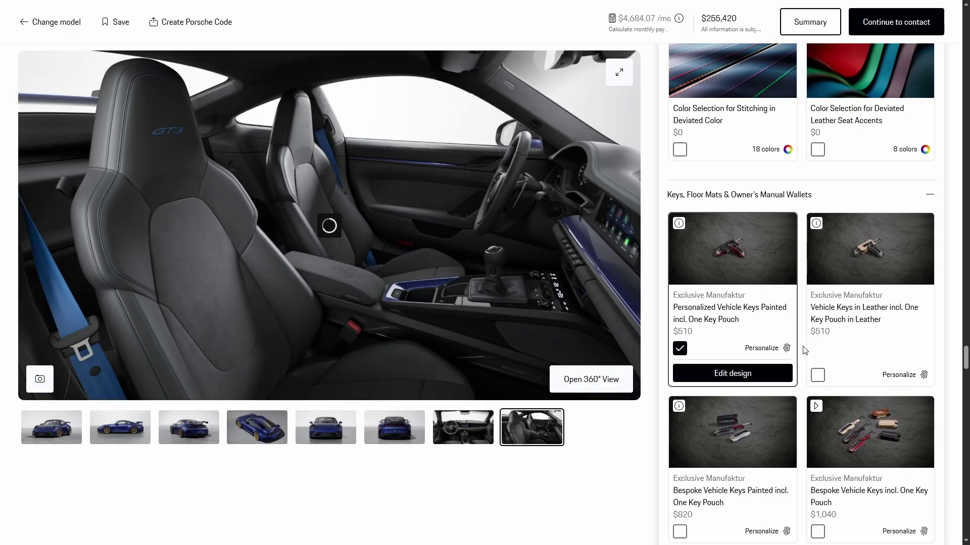
Skip the remaining floor mat and owner's manual wallet options and add the Front Axle Lift System under Technology
scroll(805, 348, down, 3)
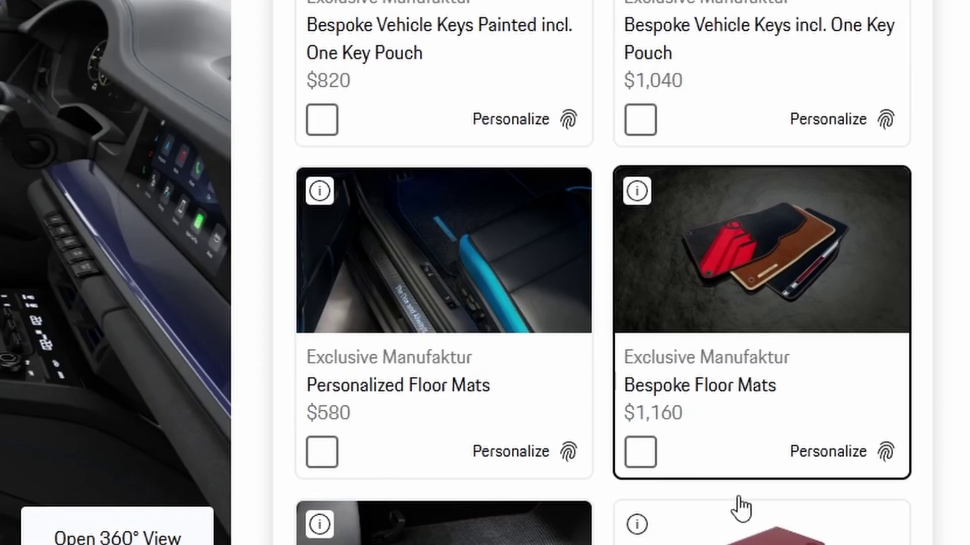
scroll(740, 509, down, 1)
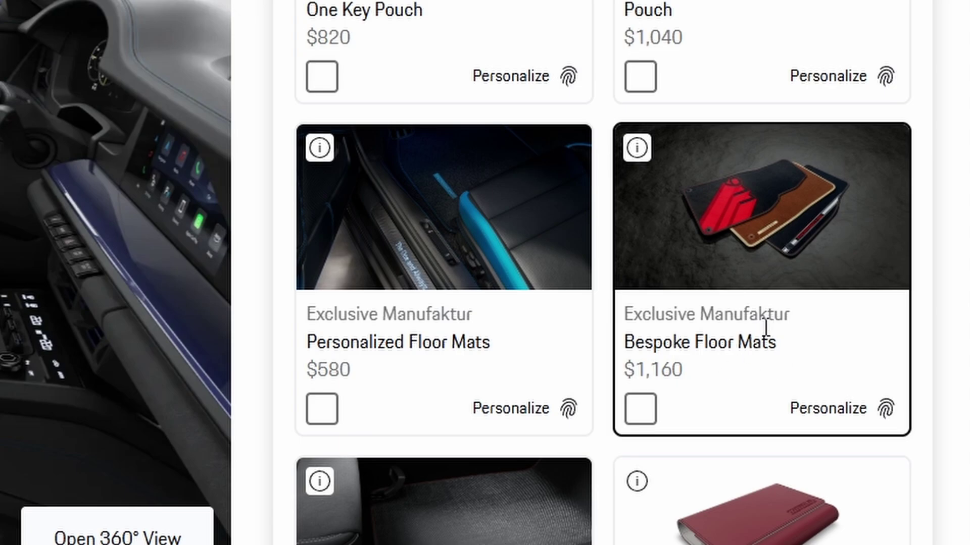
scroll(696, 495, down, 4)
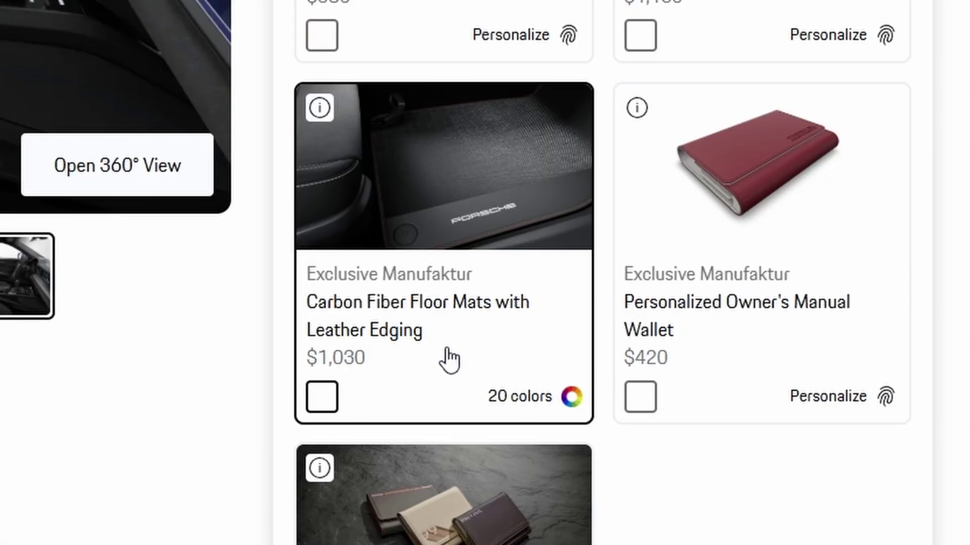
scroll(590, 325, down, 1)
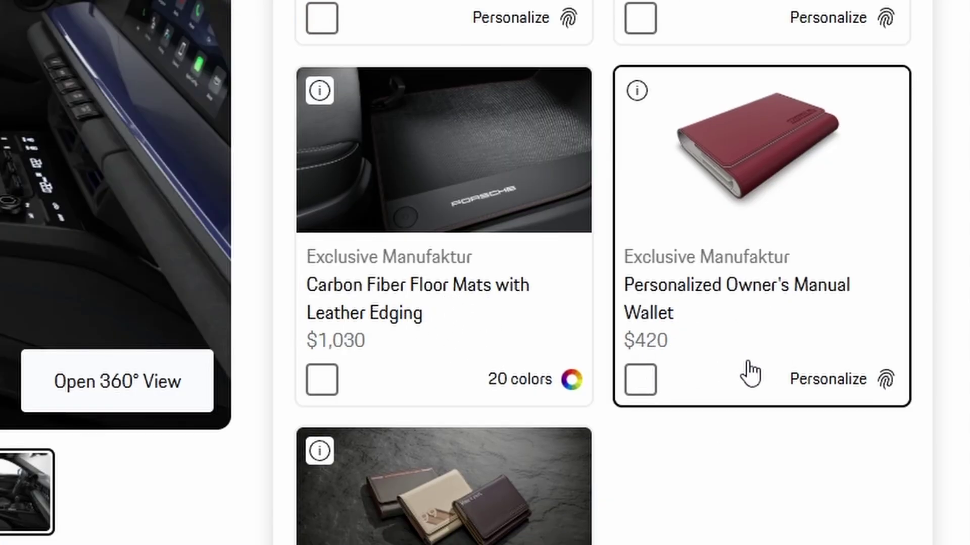
scroll(646, 414, down, 2)
scroll(846, 417, down, 3)
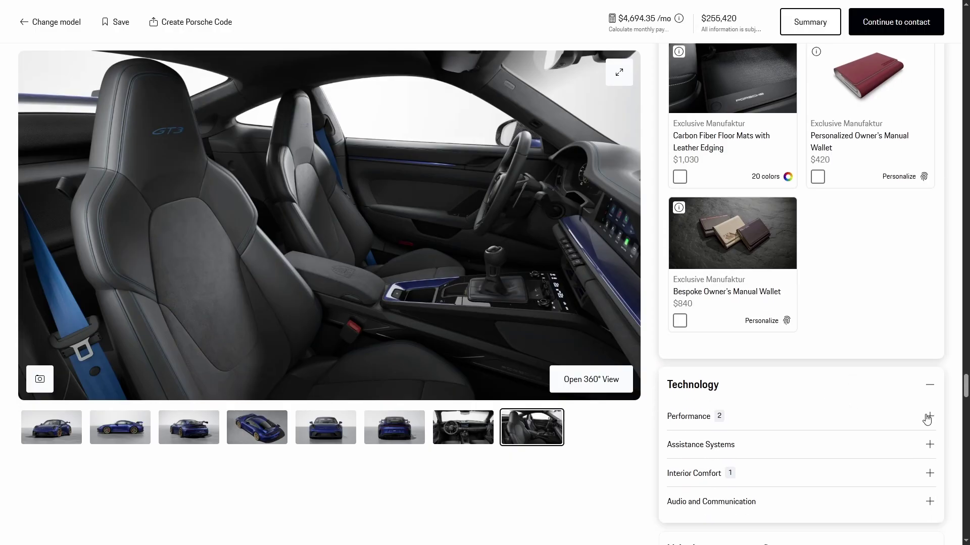
scroll(822, 340, down, 3)
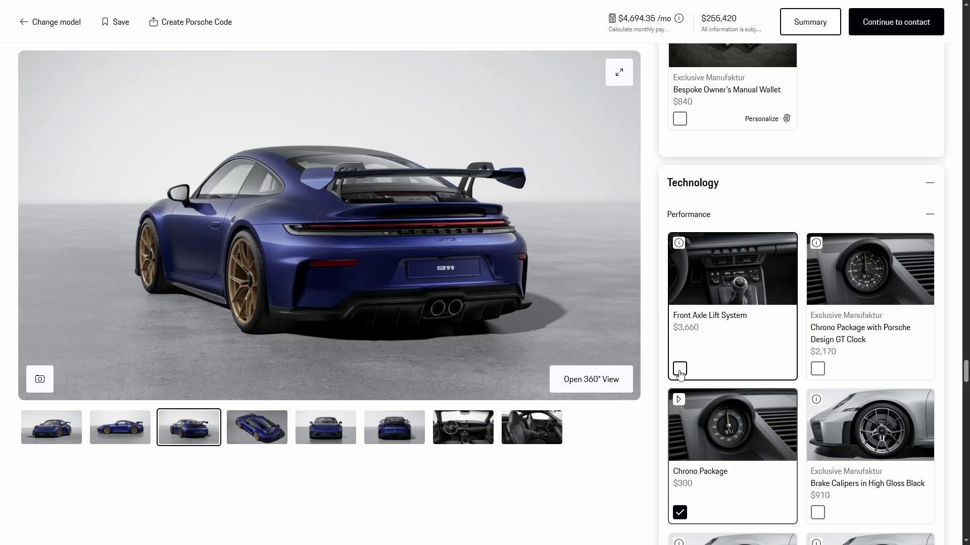
click(680, 373)
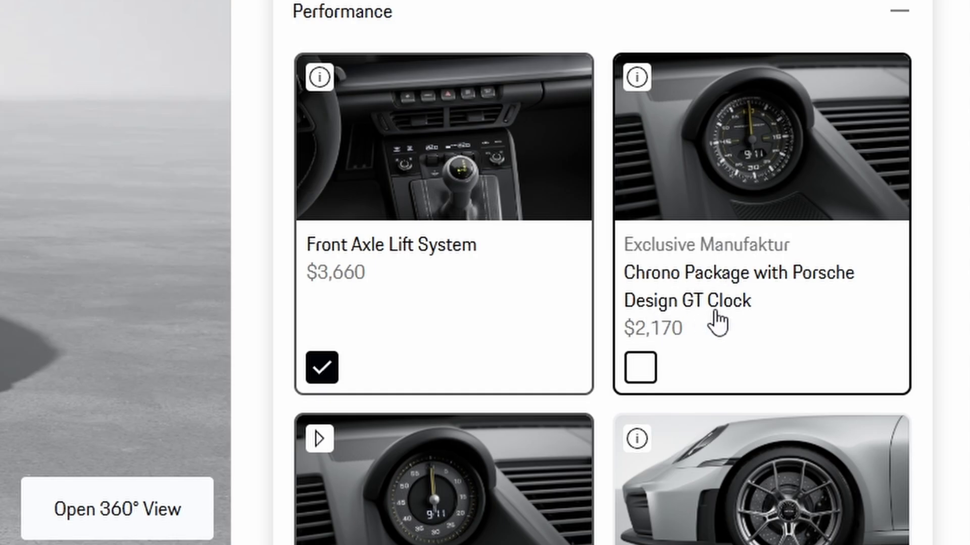
Compare the pictures and details of the Chrono Package with those of the Chrono Package with Porsche Design GT Clock
scroll(493, 401, down, 3)
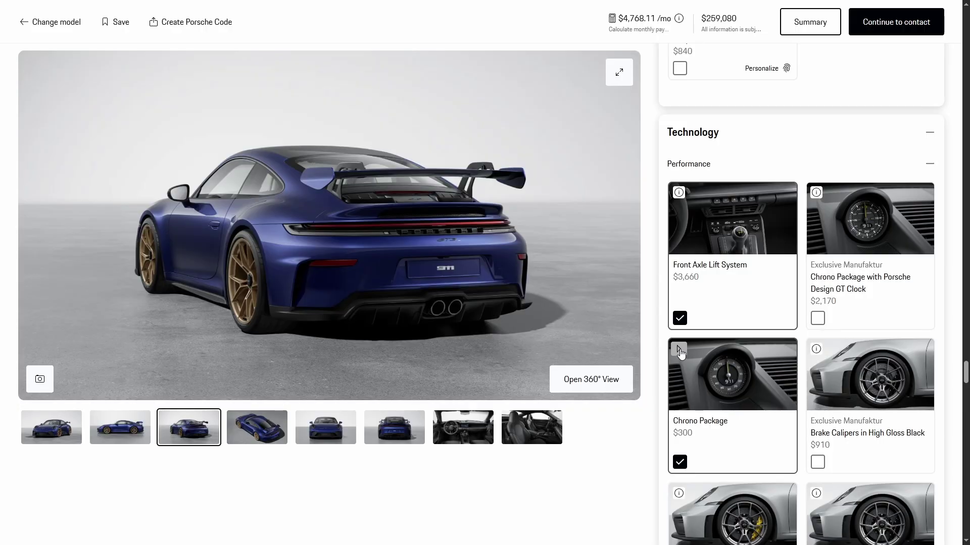
click(714, 386)
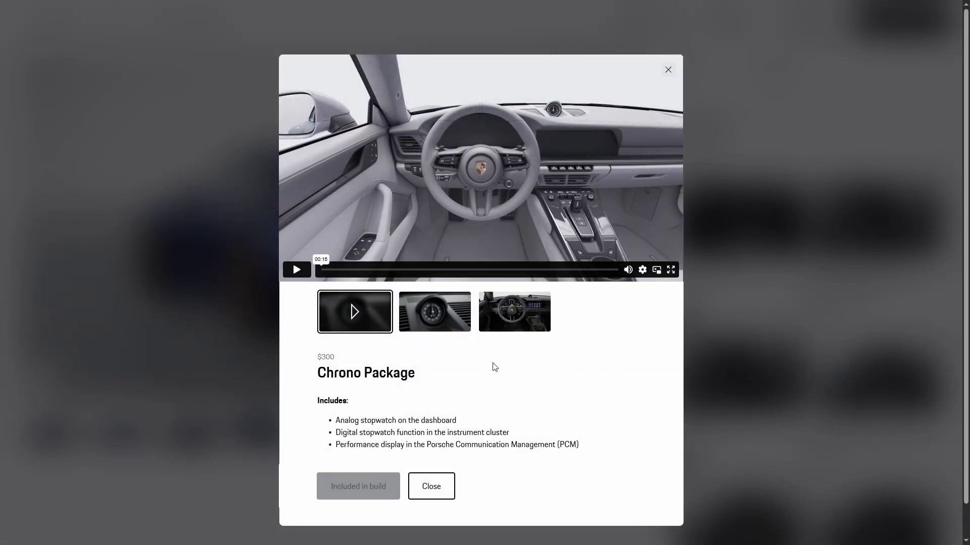
click(451, 325)
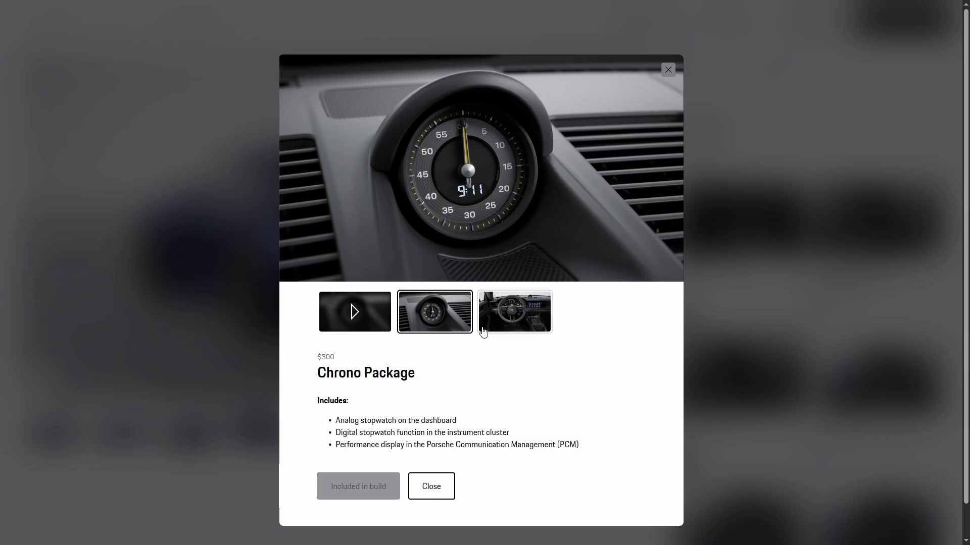
click(505, 326)
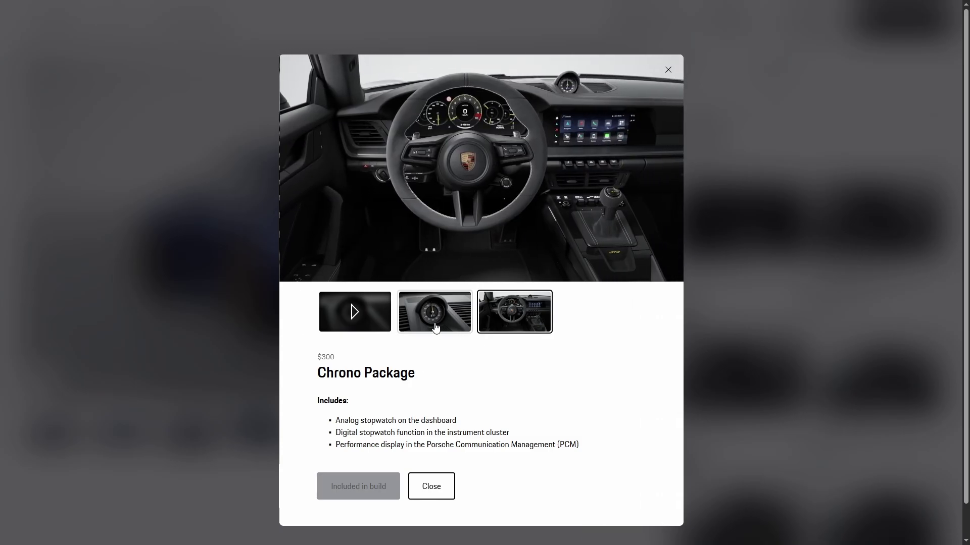
click(812, 197)
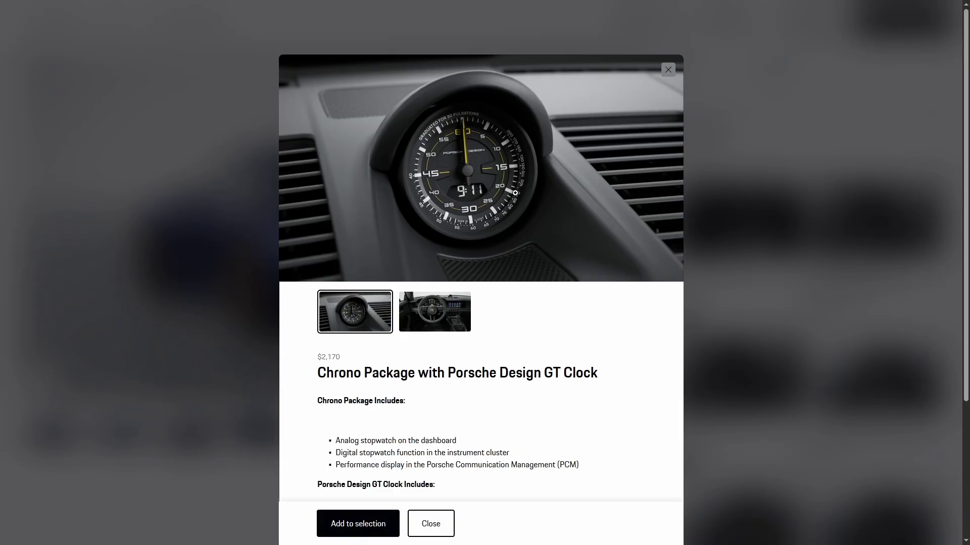
click(668, 72)
click(677, 350)
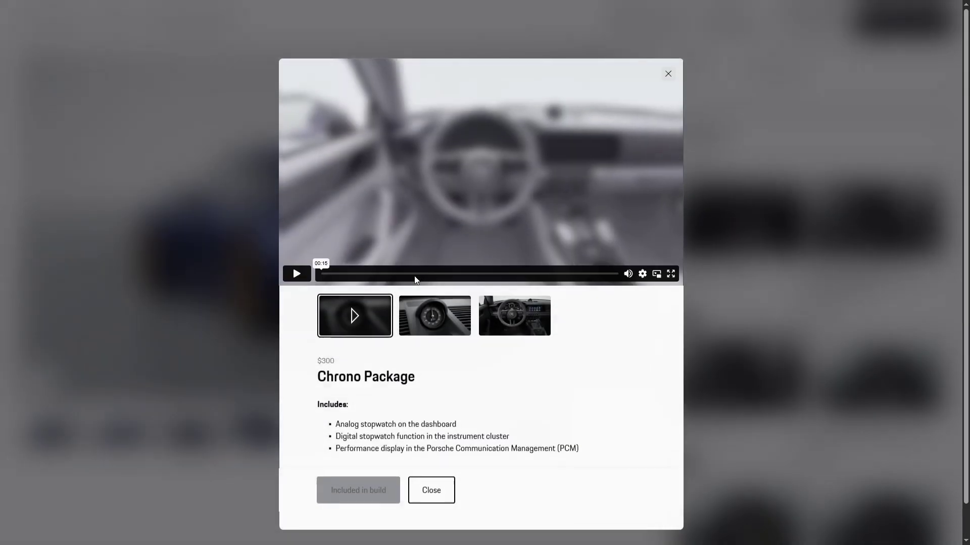
click(469, 326)
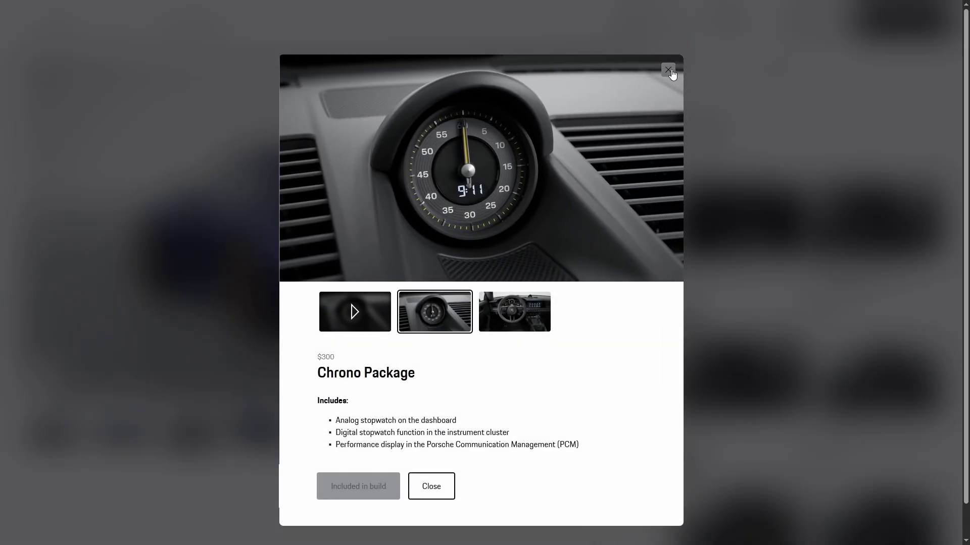
click(847, 328)
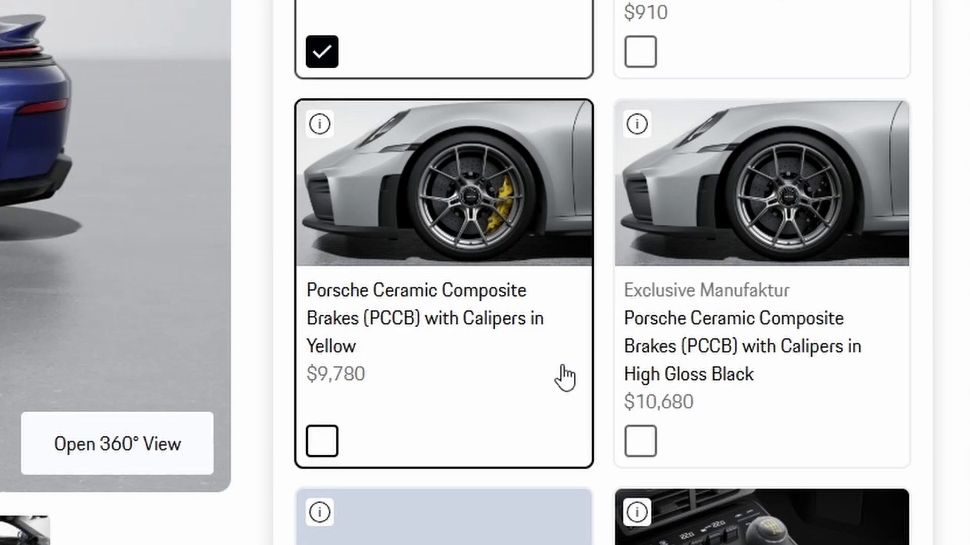
Add the Extended Range Fuel Tank (22.1 gal.) and the 6-speed GT Sport Manual Transmission, and check the dashboard view
scroll(564, 376, down, 4)
click(324, 457)
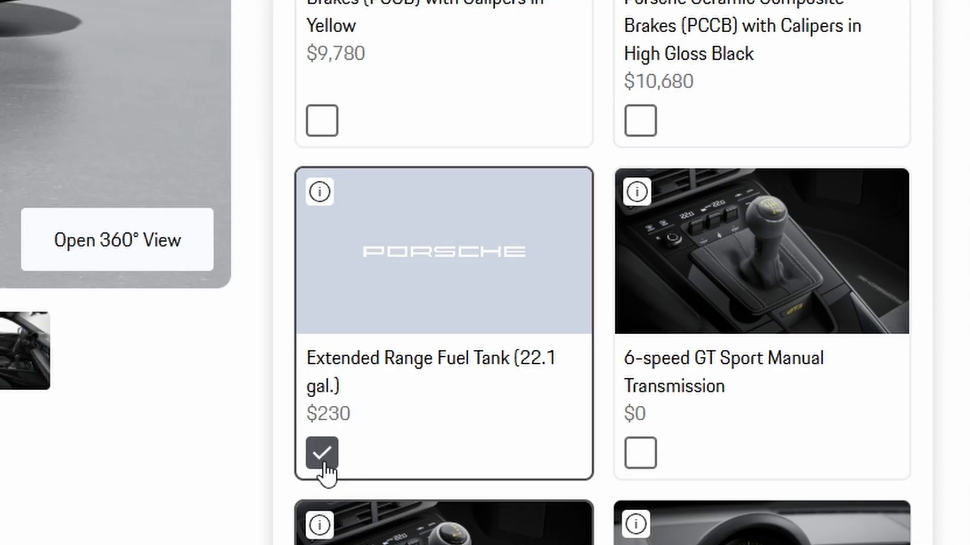
scroll(692, 364, down, 2)
click(637, 342)
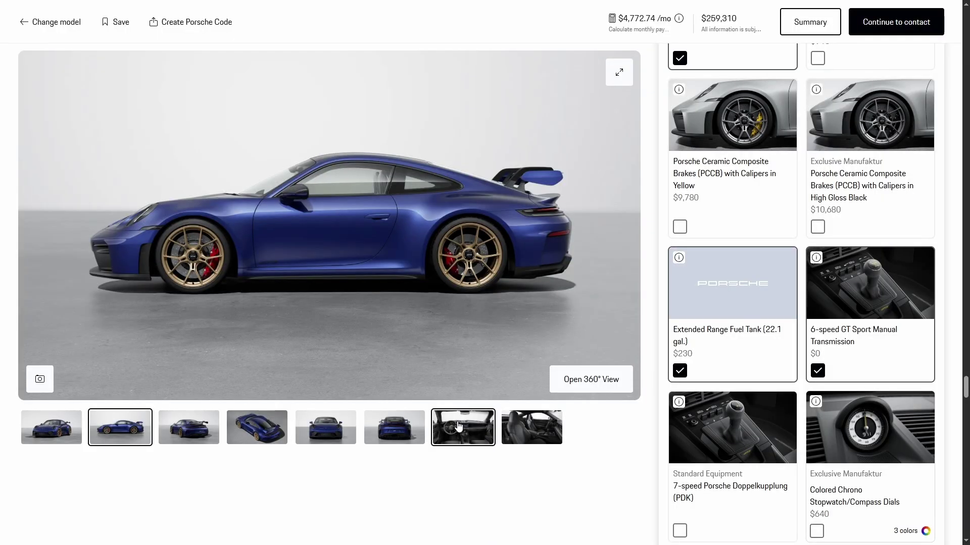
click(462, 427)
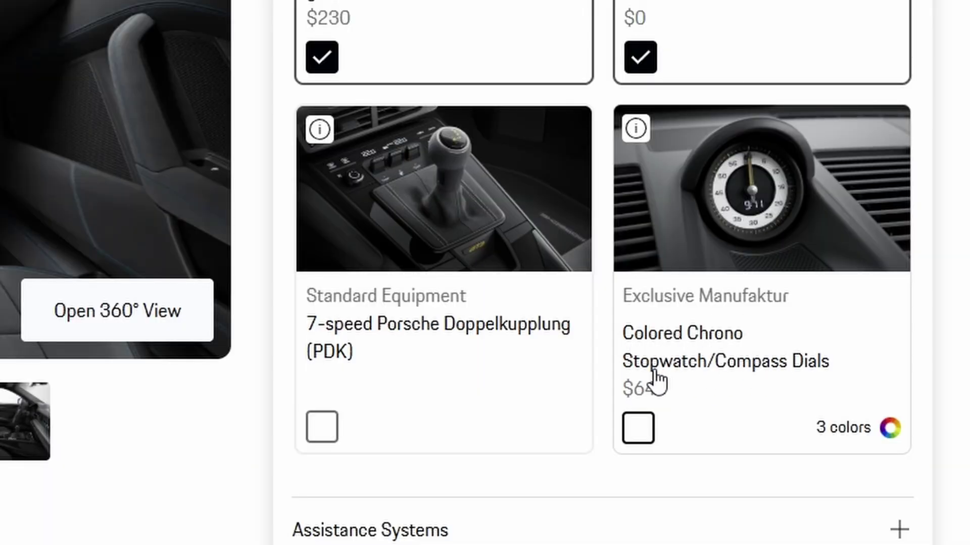
Expand Assistance Systems and read the ParkAssist (Rear) description, including the note about the reversing camera
click(656, 262)
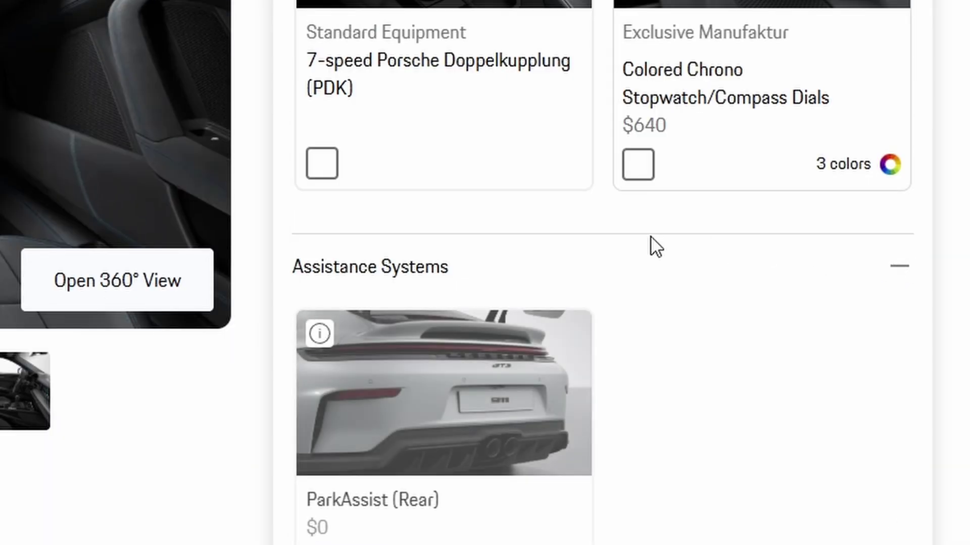
scroll(581, 235, down, 2)
scroll(558, 240, up, 1)
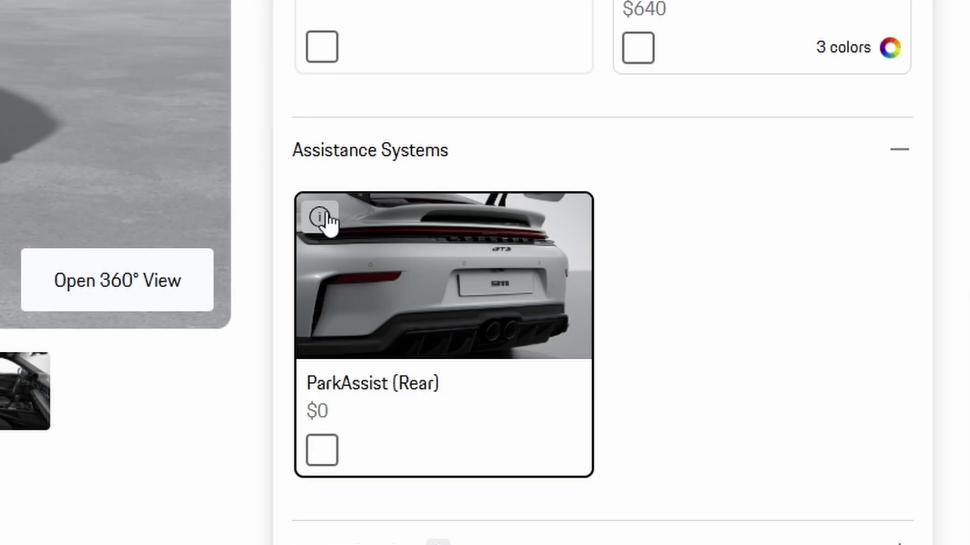
click(321, 218)
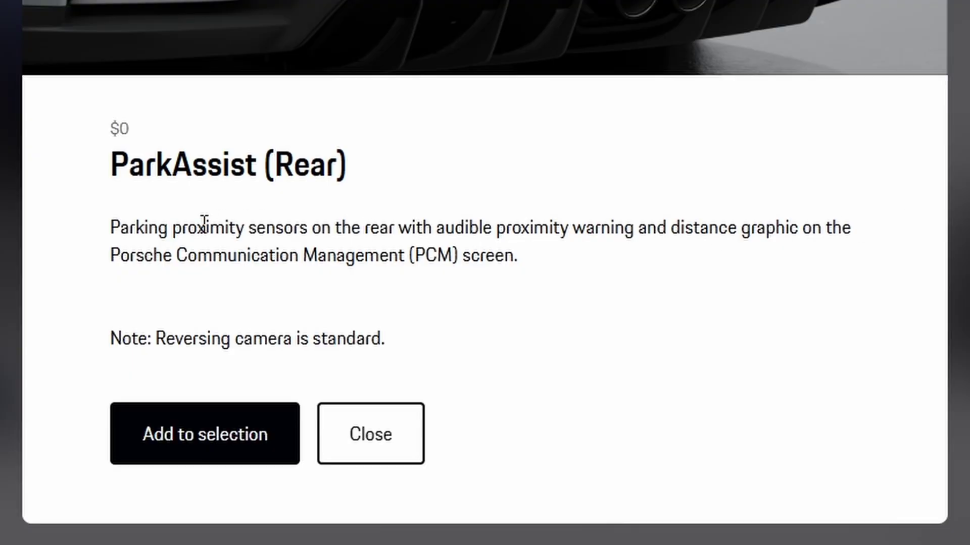
drag(144, 228, 536, 227)
click(526, 228)
drag(352, 227, 736, 230)
drag(414, 228, 492, 258)
click(833, 230)
click(158, 264)
click(487, 257)
drag(116, 341, 358, 342)
click(394, 345)
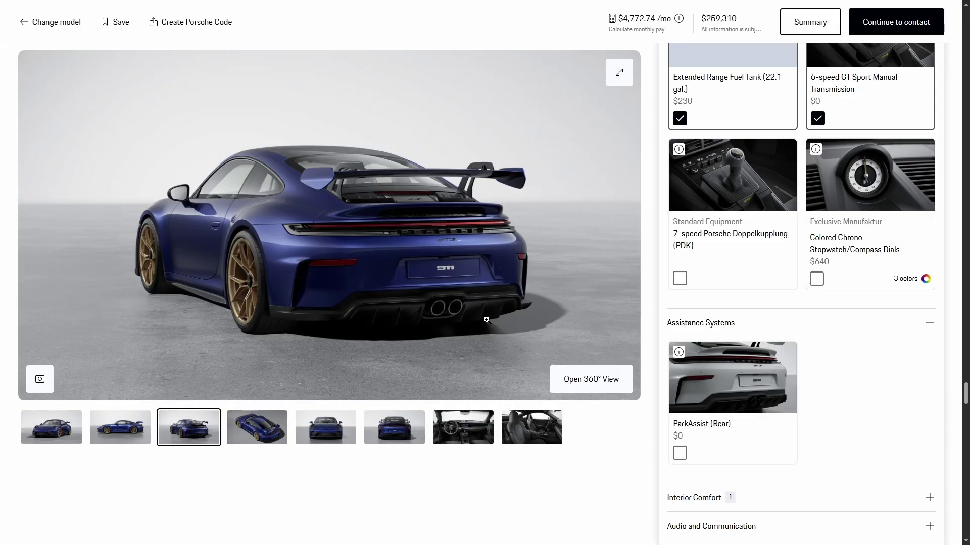
Add ParkAssist (Rear) and, under Interior Comfort, the Preparation for Porsche Dashcam (Front and Rear)
click(680, 453)
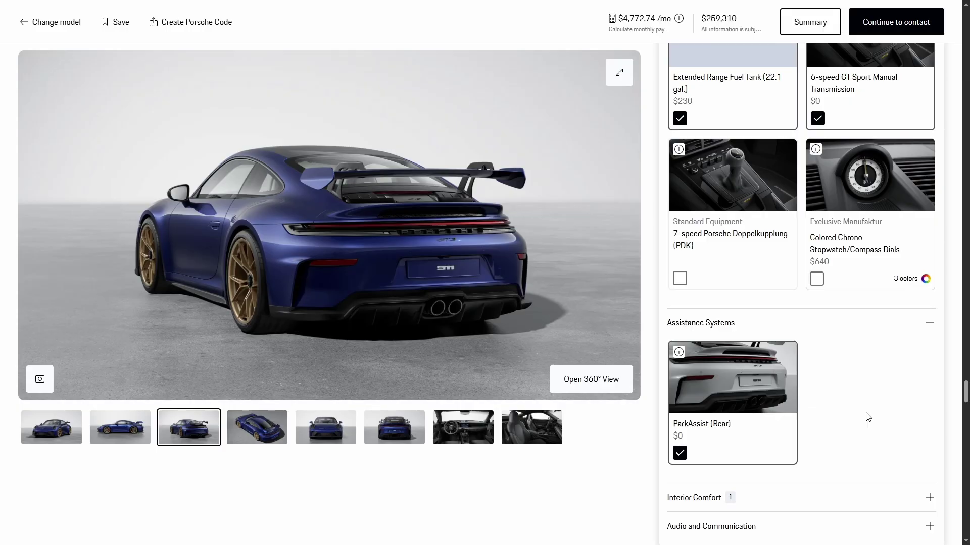
scroll(867, 417, down, 1)
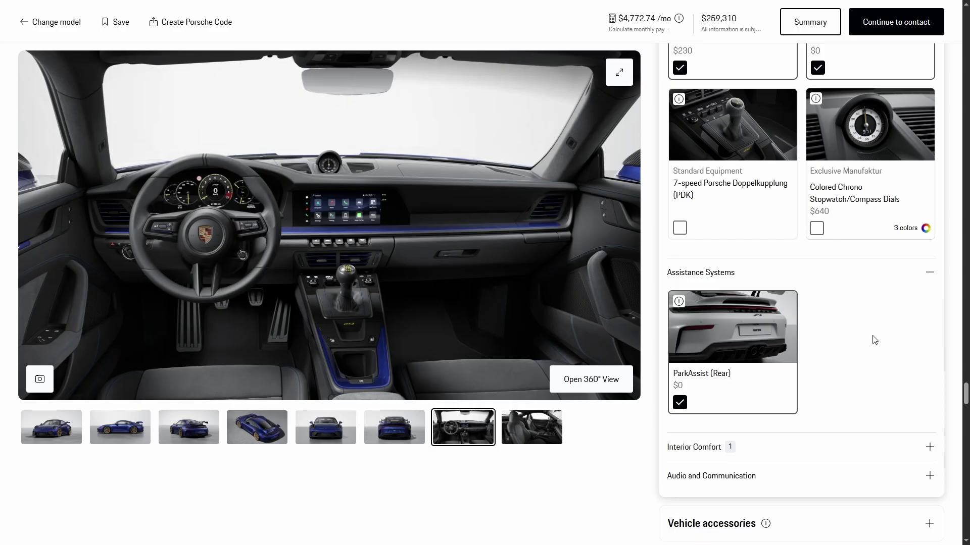
scroll(872, 354, up, 1)
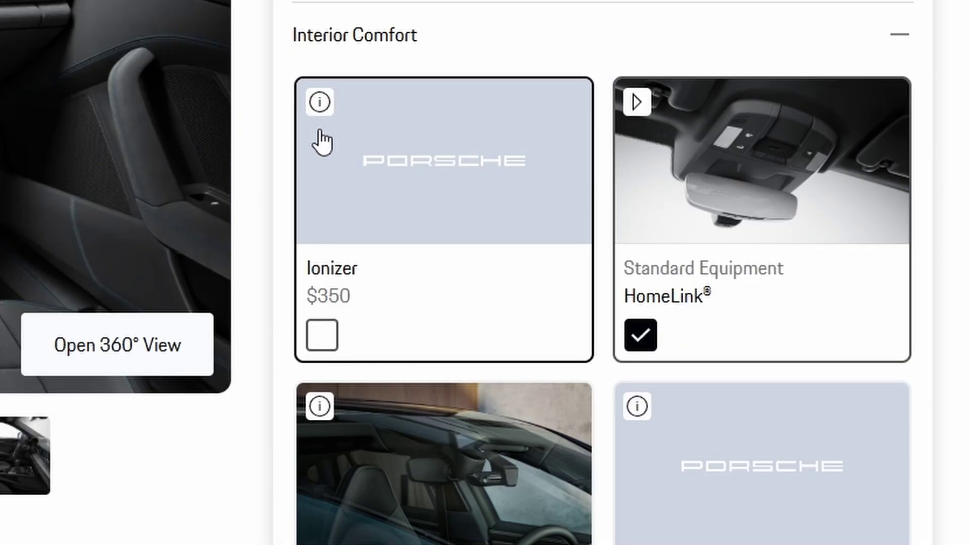
scroll(513, 174, down, 3)
scroll(323, 434, down, 1)
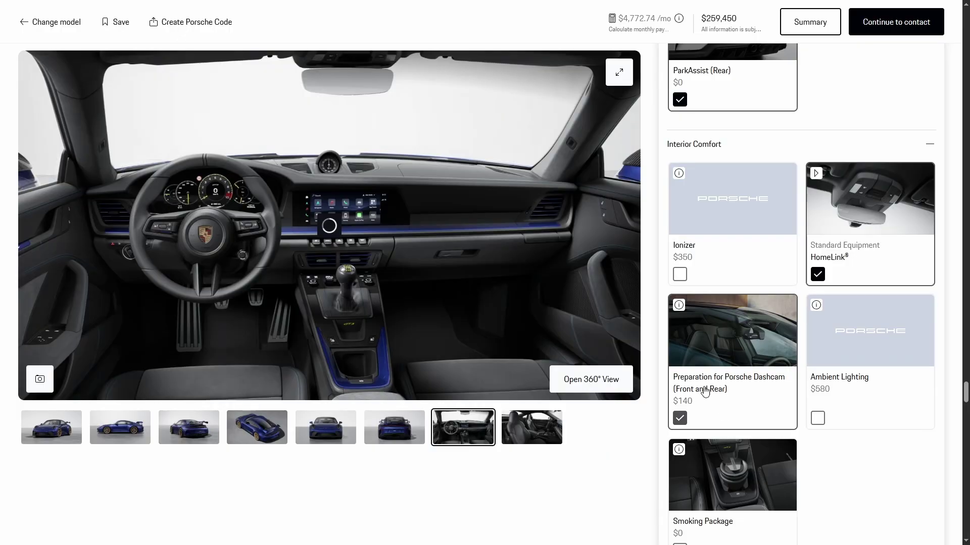
click(322, 370)
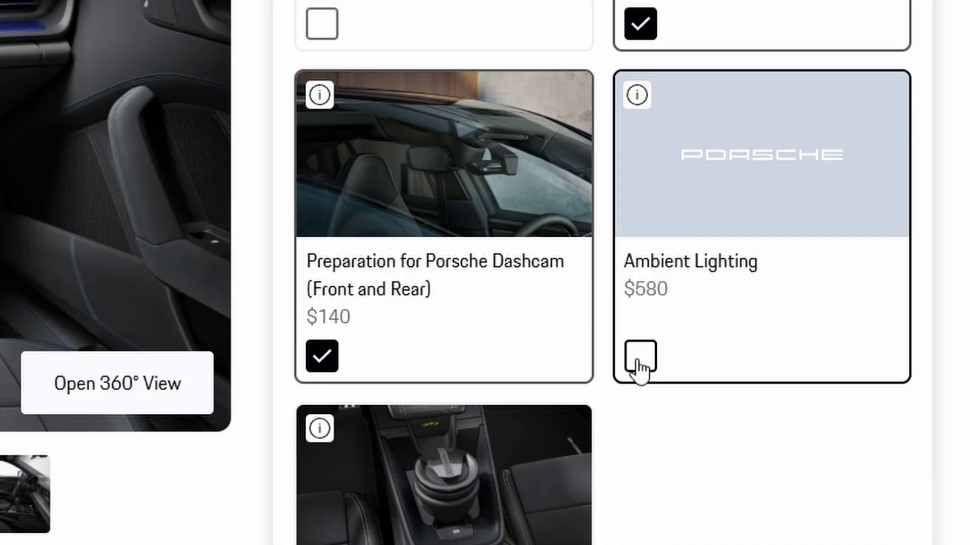
Try Ambient Lighting in the 360° interior view and remove the option from the build
click(818, 418)
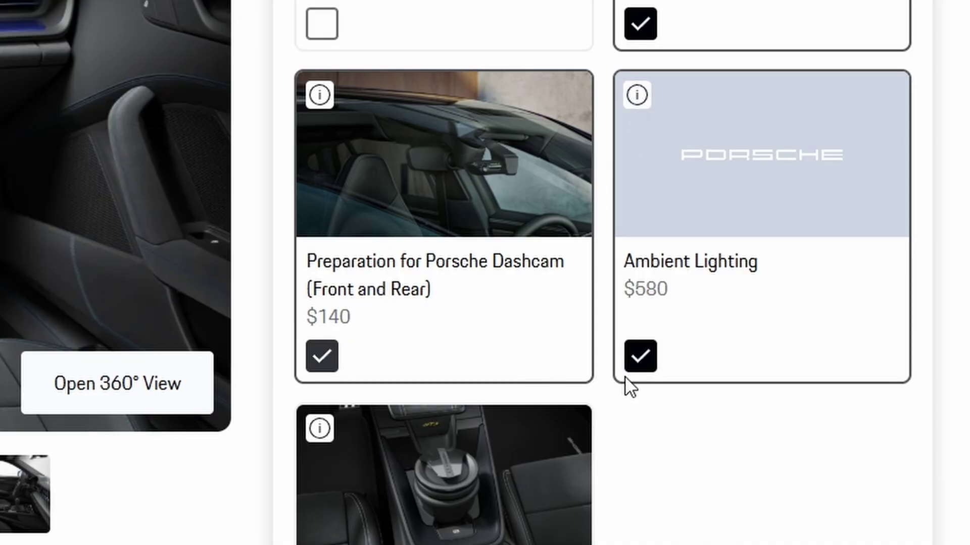
click(117, 383)
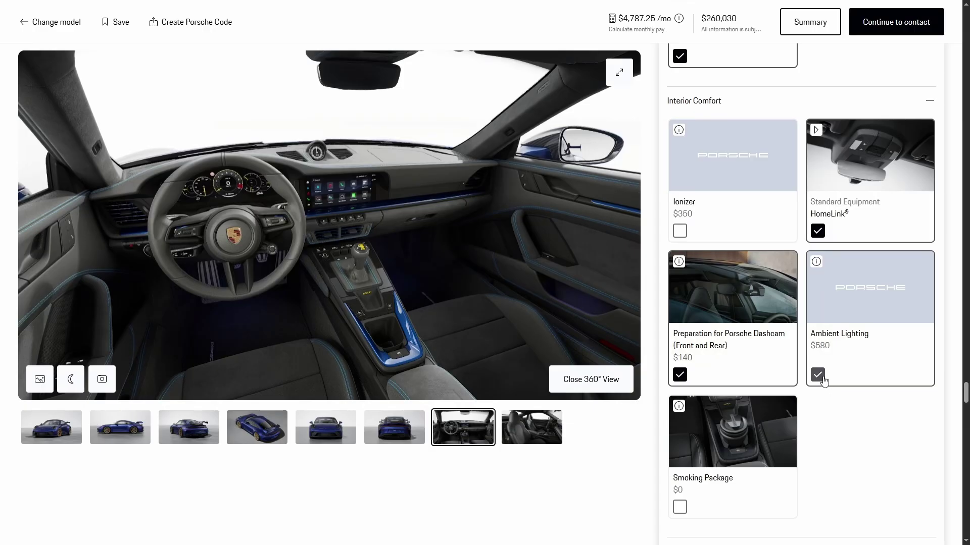
click(818, 374)
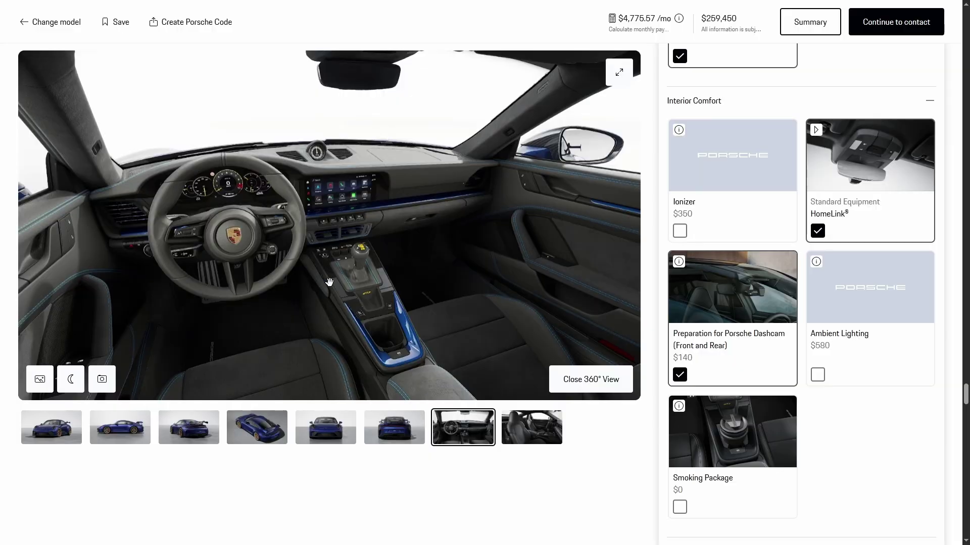
click(580, 382)
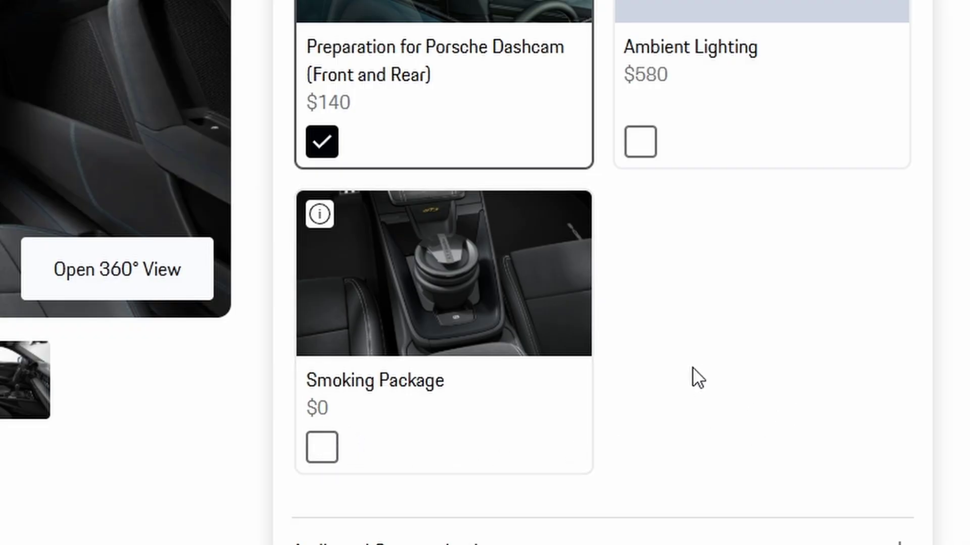
Add the Deletion of SiriusXM Antenna under Audio and Communication
scroll(660, 295, down, 9)
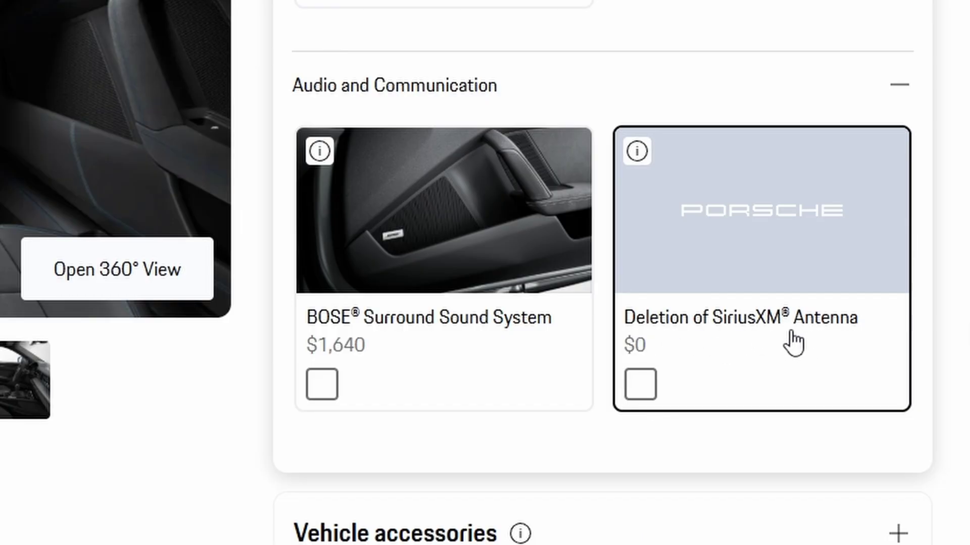
click(640, 385)
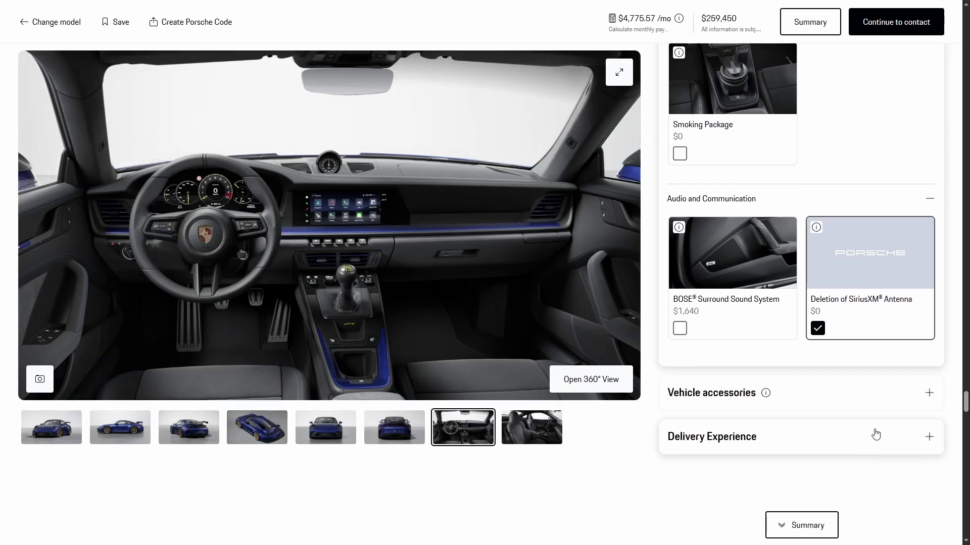
Expand Vehicle accessories, look through Transportation & protection, and add the All-weather floor mats under Interior accessories & child seats
click(898, 533)
click(928, 378)
scroll(826, 377, down, 4)
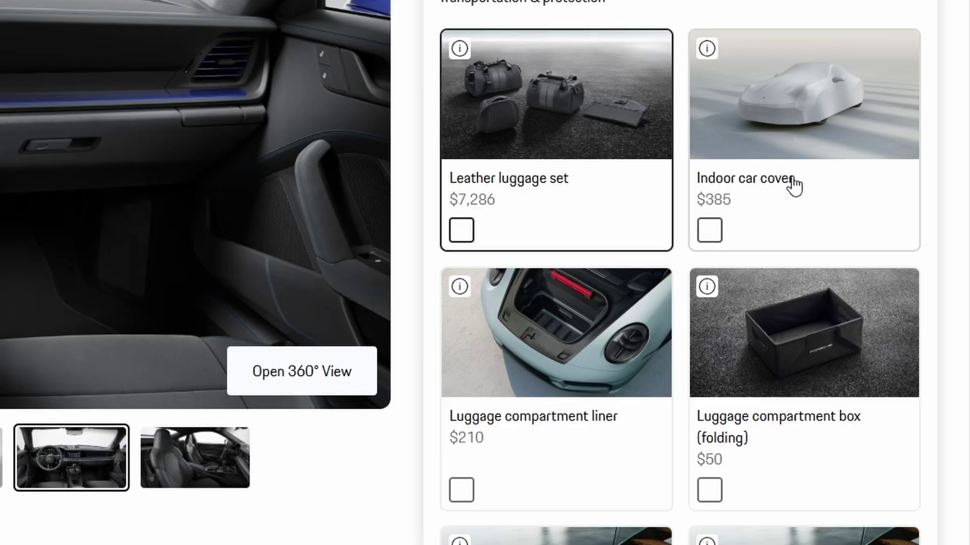
scroll(641, 210, down, 5)
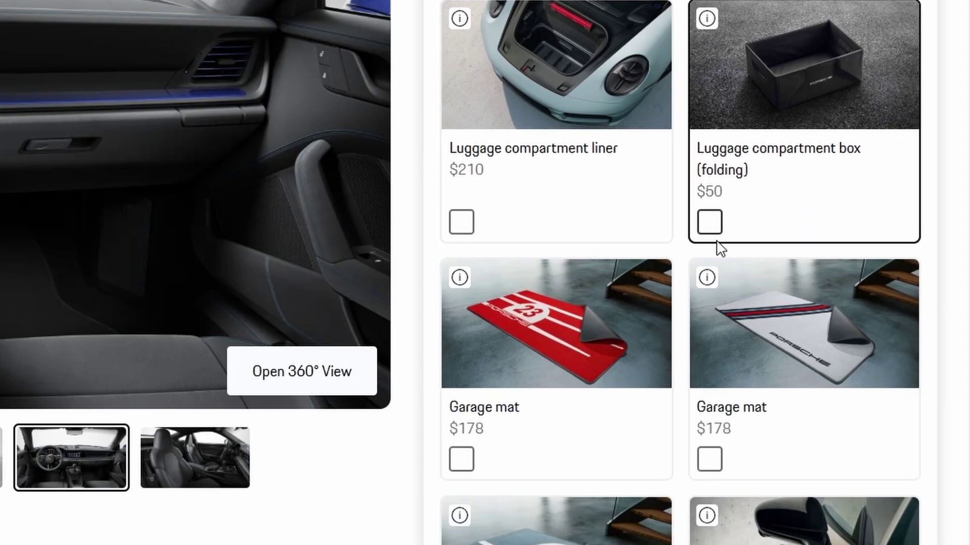
scroll(493, 361, down, 4)
scroll(580, 349, down, 2)
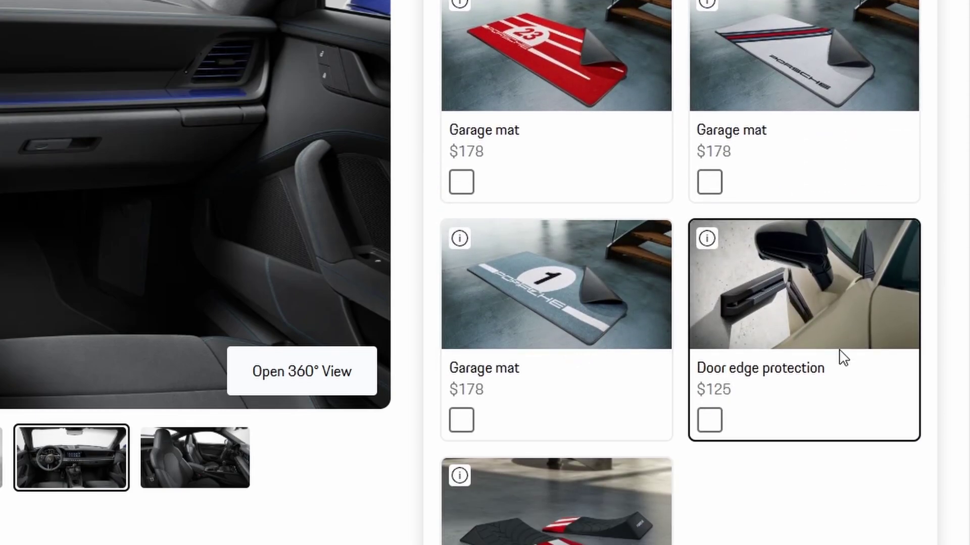
scroll(808, 338, down, 2)
scroll(569, 309, down, 6)
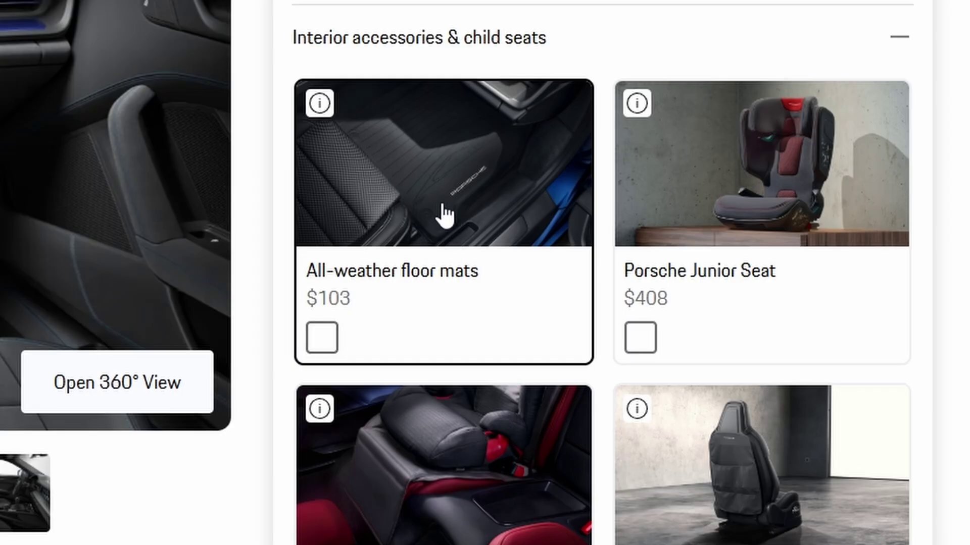
click(324, 349)
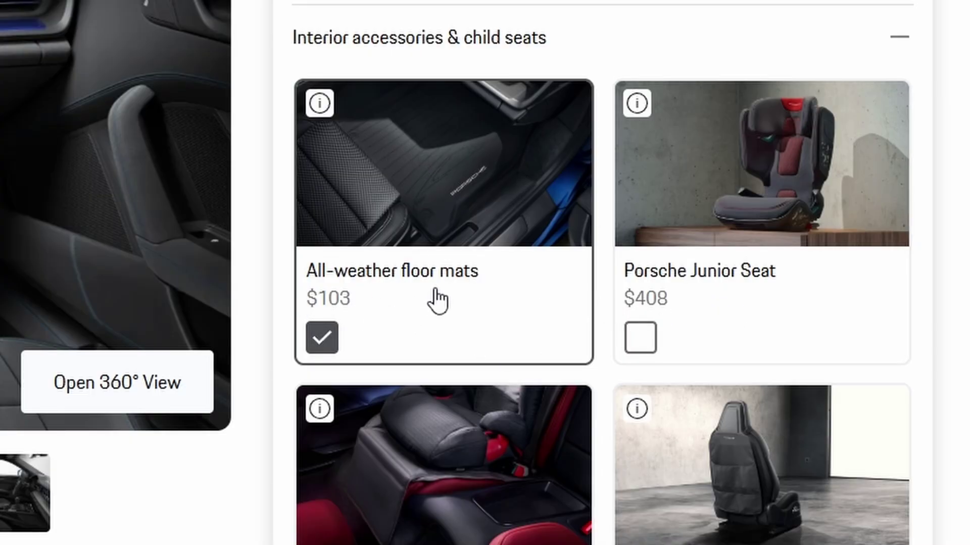
Expand Audio & communication accessories and add the Porsche Dashcam
scroll(605, 273, down, 2)
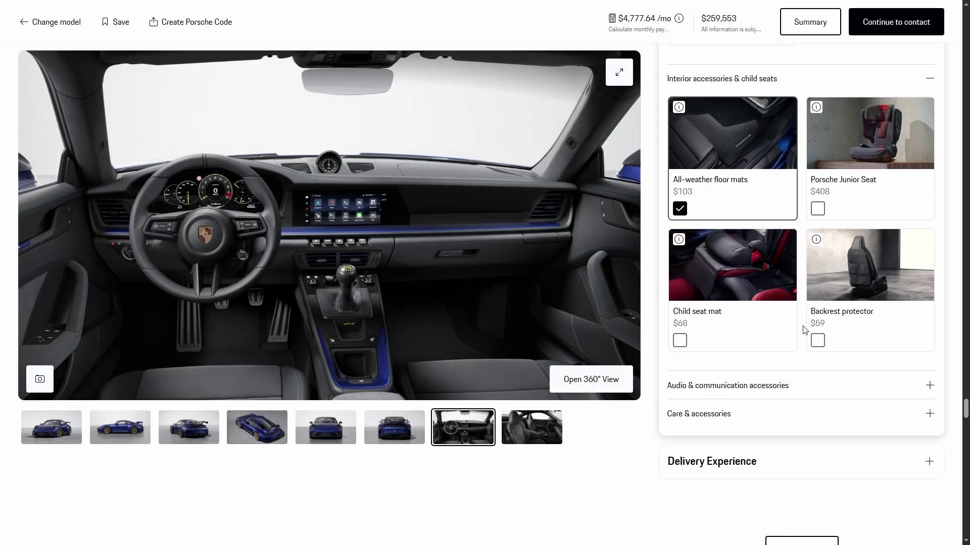
click(929, 386)
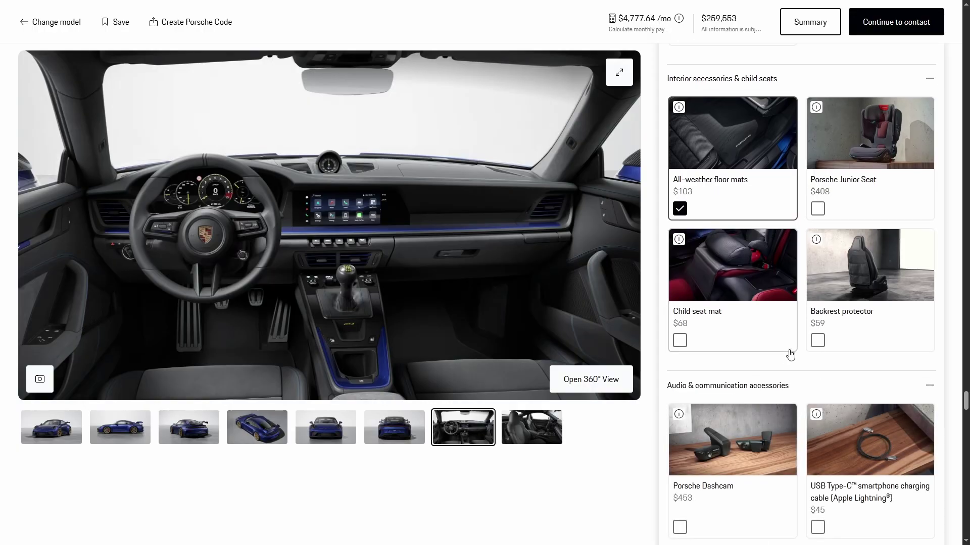
scroll(791, 352, down, 2)
click(792, 352)
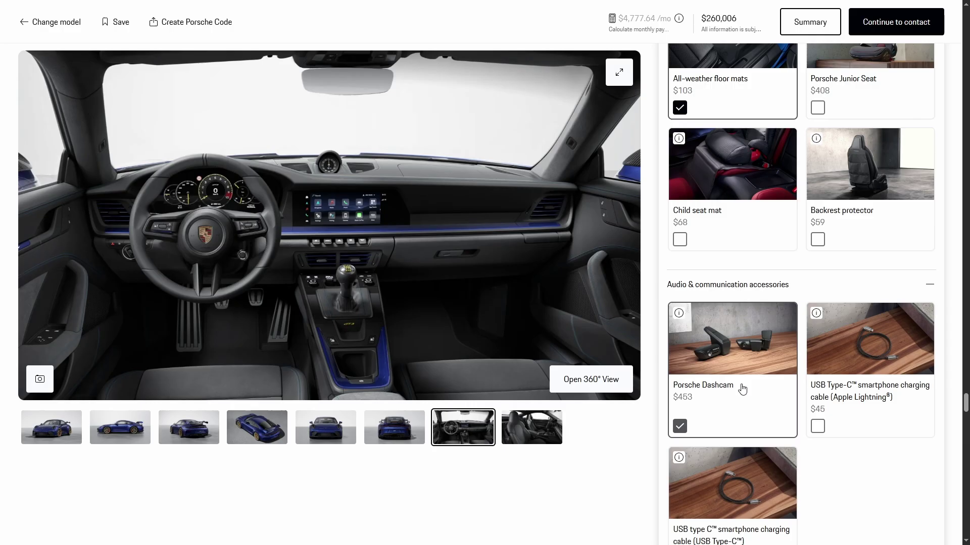
Expand Care & accessories and look through the cleaning sets and LED lights on offer
scroll(733, 378, down, 1)
scroll(853, 344, down, 4)
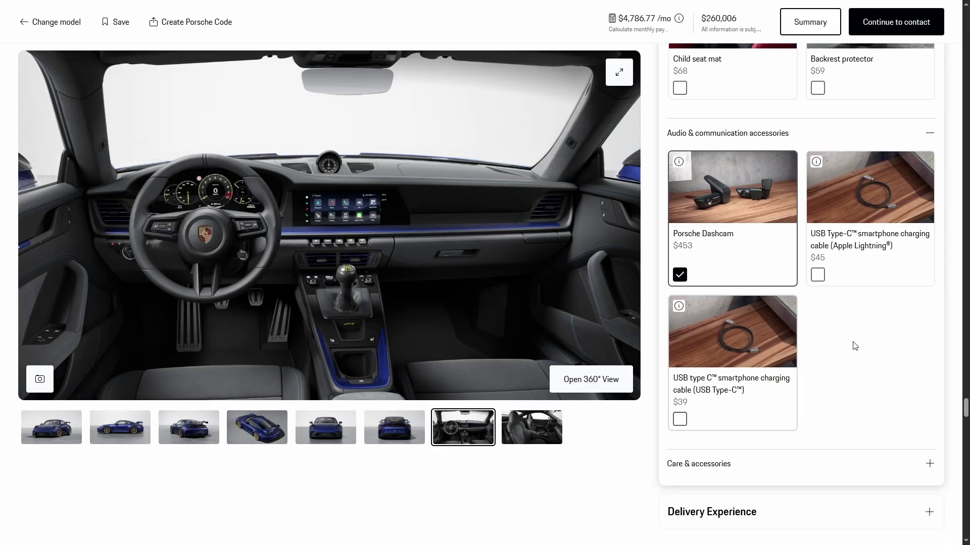
click(930, 364)
scroll(818, 386, down, 3)
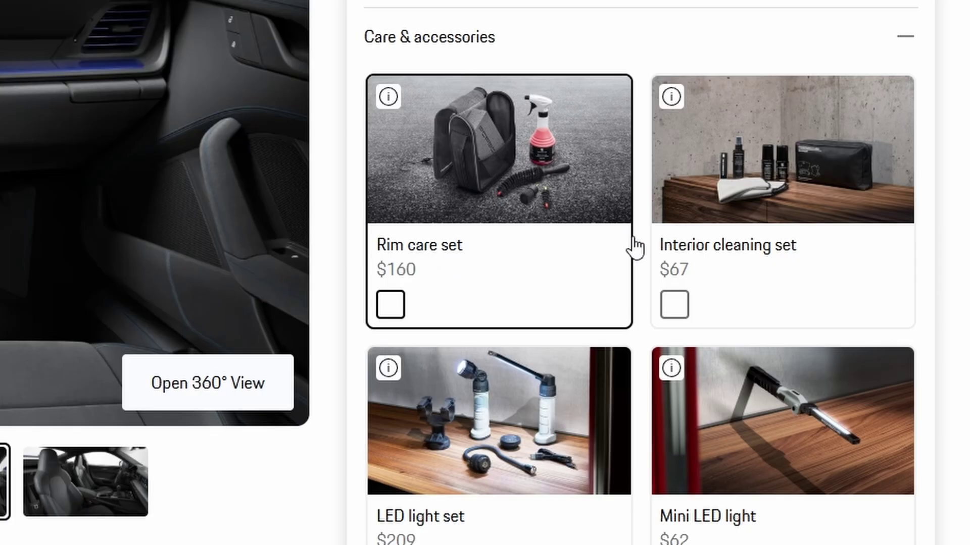
scroll(745, 244, down, 2)
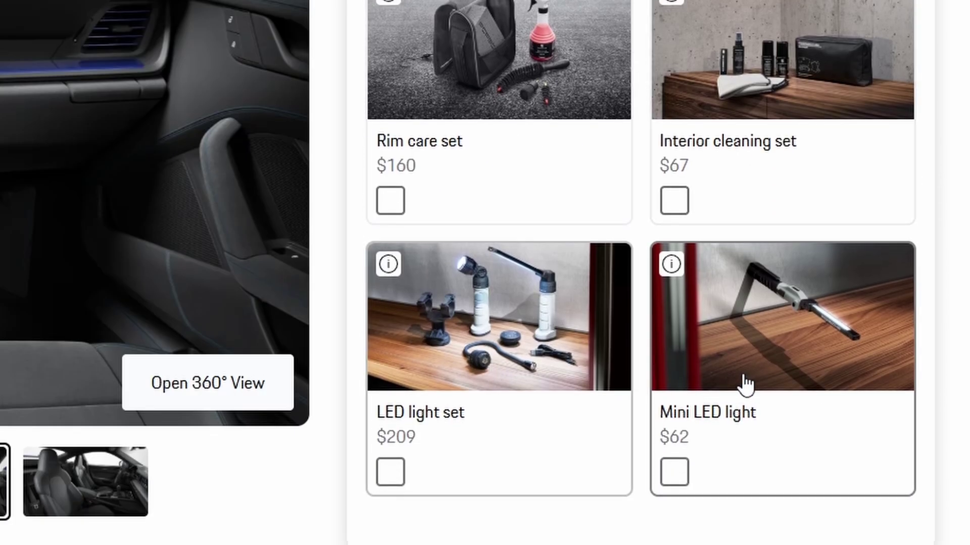
scroll(818, 416, down, 2)
Expand Delivery Experience and review the European Delivery, Experience Center and delivery transport options
click(928, 388)
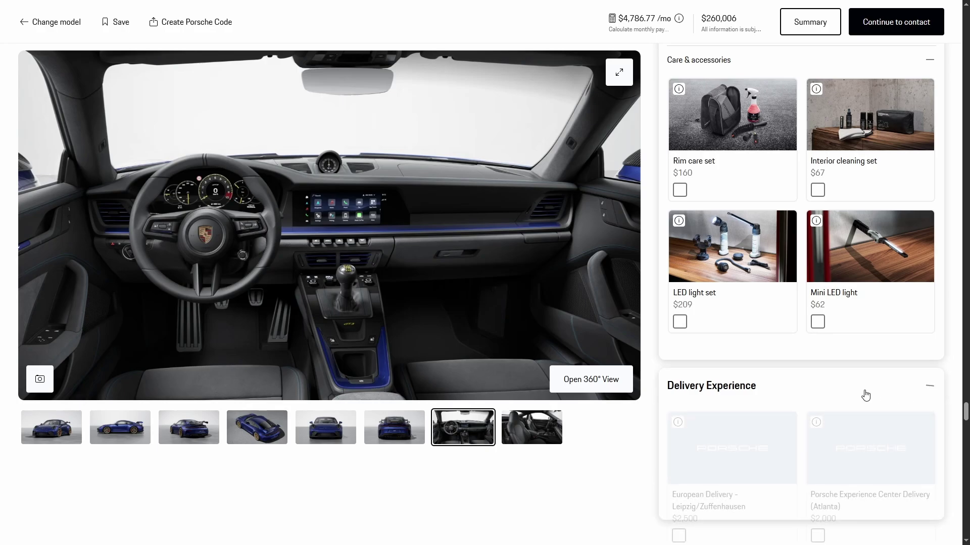
scroll(859, 395, down, 2)
scroll(857, 394, down, 2)
scroll(728, 417, down, 1)
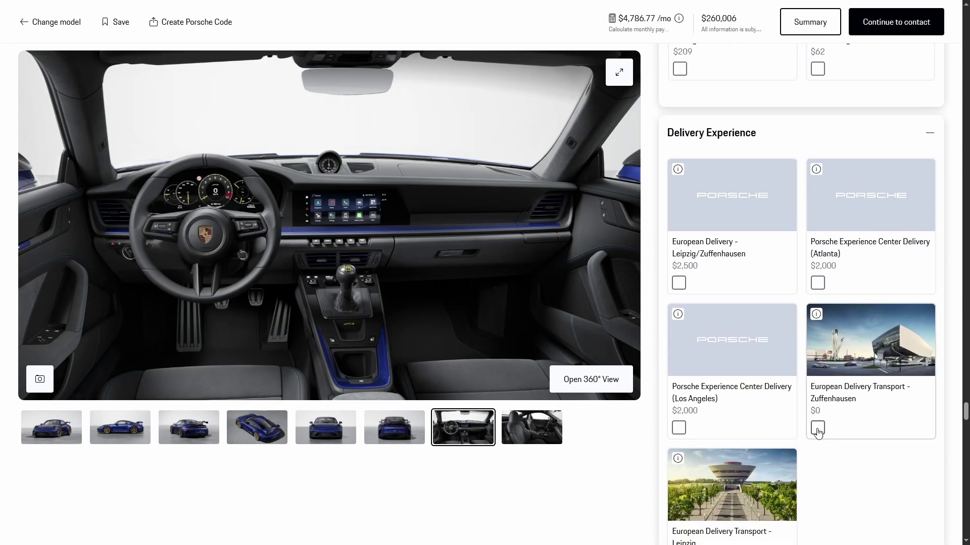
scroll(757, 273, down, 2)
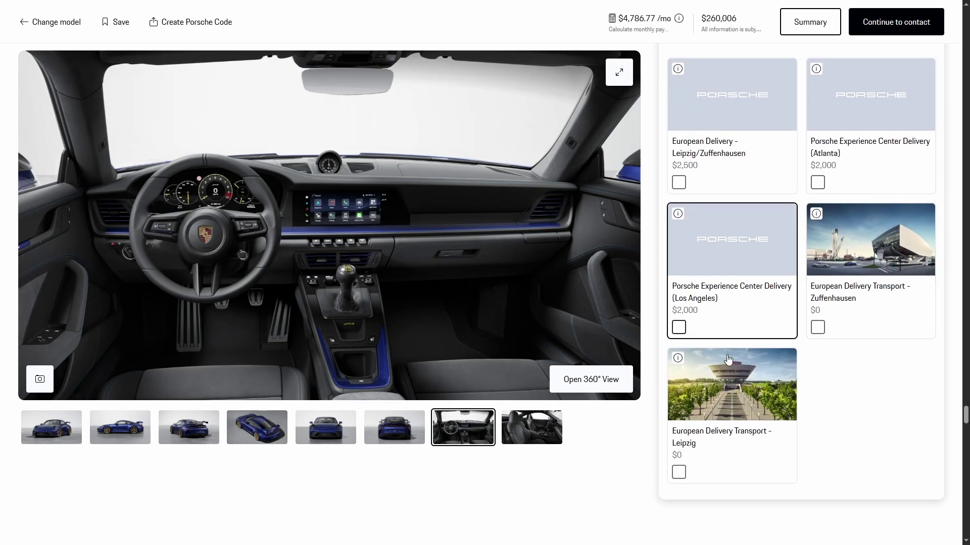
scroll(883, 386, up, 1)
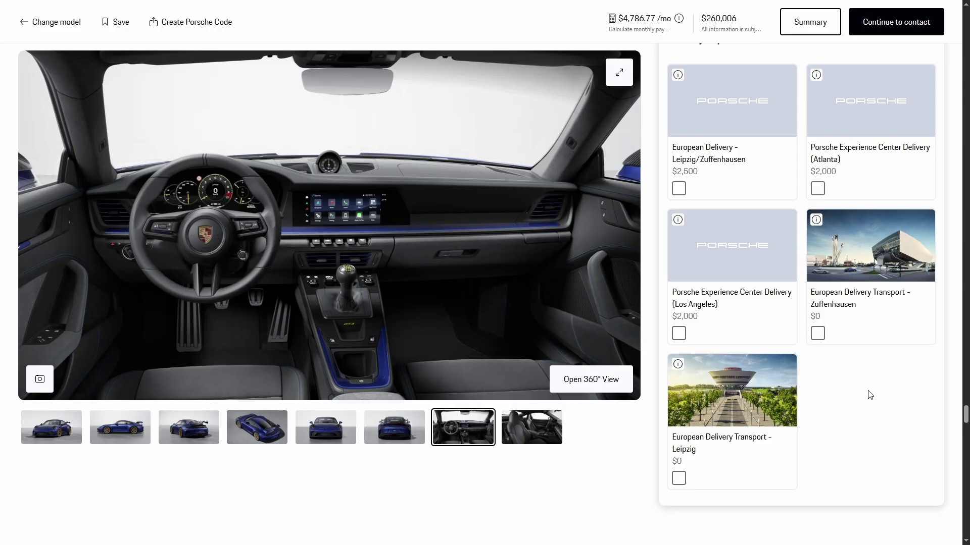
scroll(870, 394, up, 1)
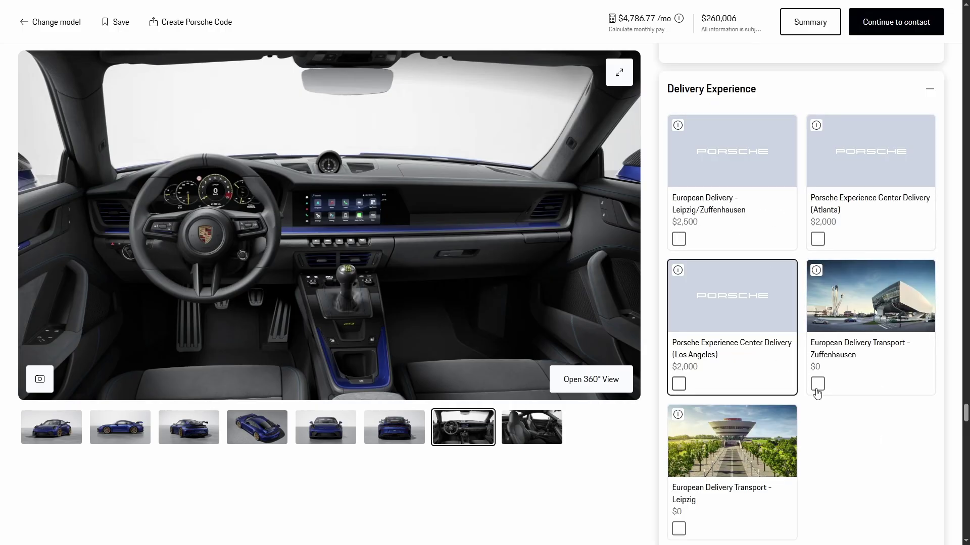
scroll(765, 402, down, 1)
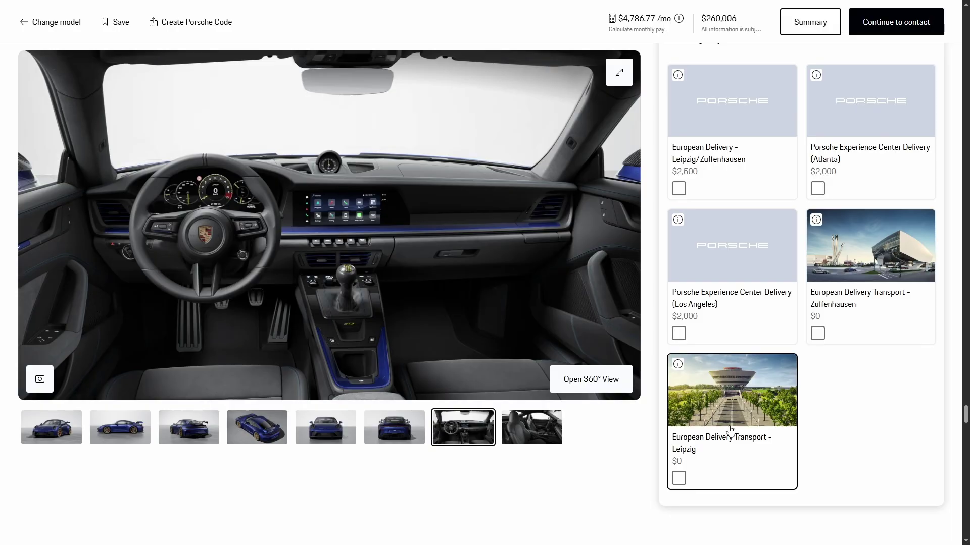
scroll(858, 404, down, 5)
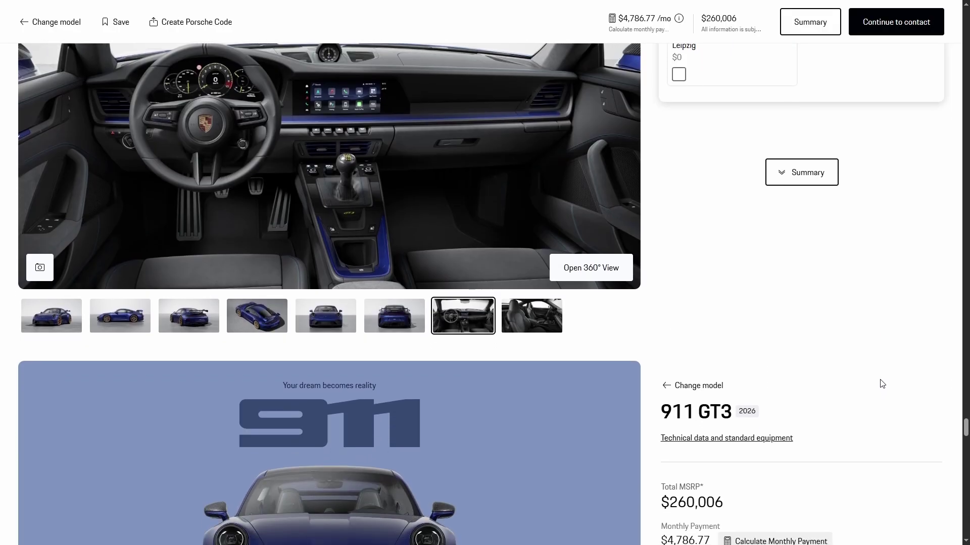
Browse the gallery's exterior images of the configured car from front, side, overhead and rear
scroll(882, 384, up, 2)
click(321, 428)
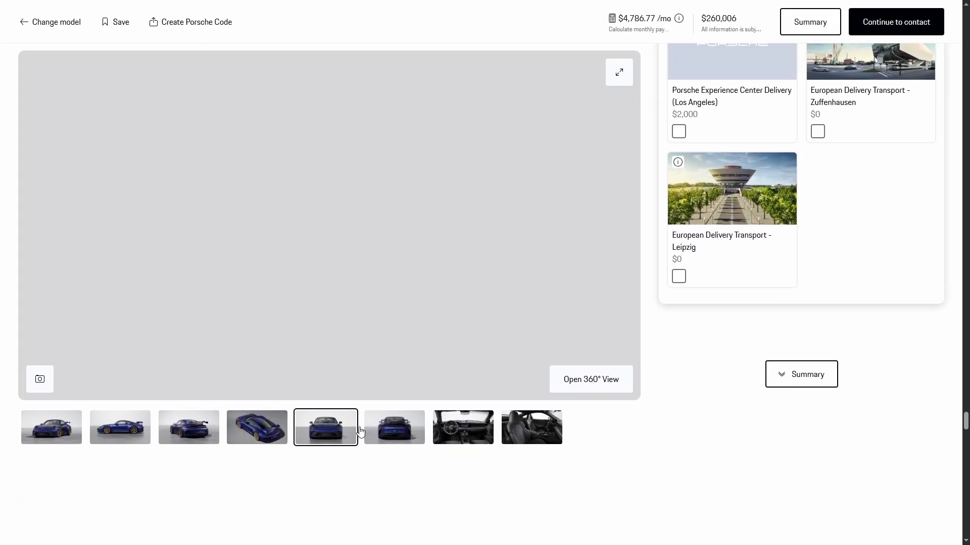
click(74, 447)
click(270, 438)
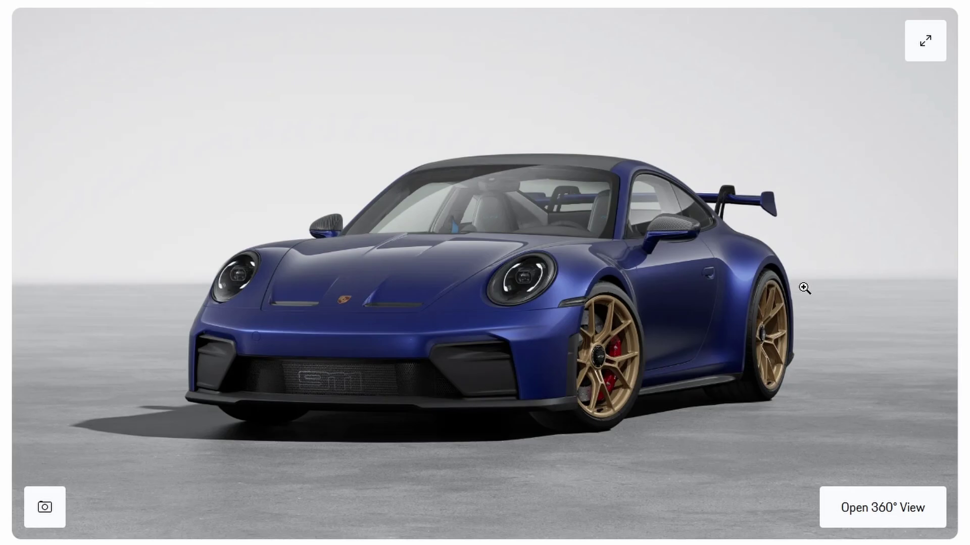
drag(804, 287, 510, 336)
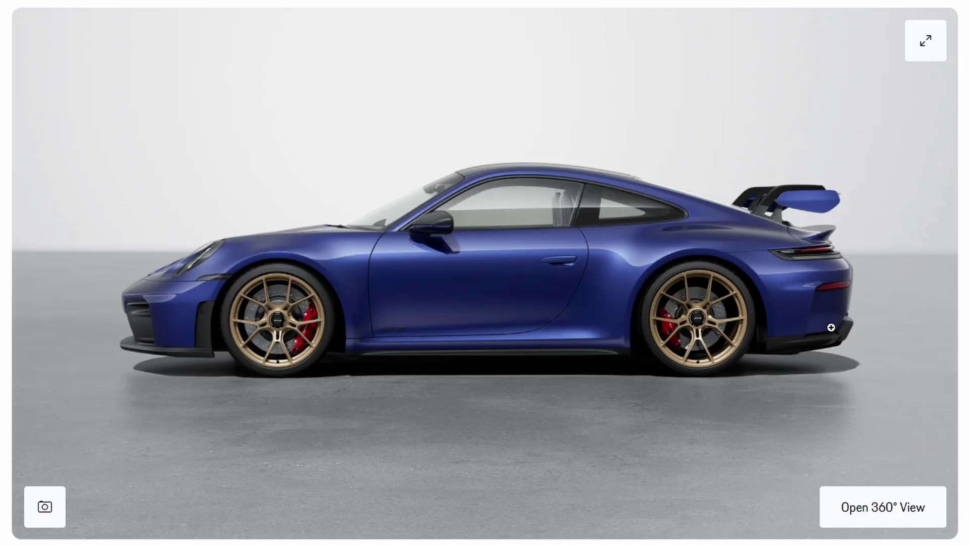
drag(831, 327, 571, 331)
drag(850, 323, 606, 328)
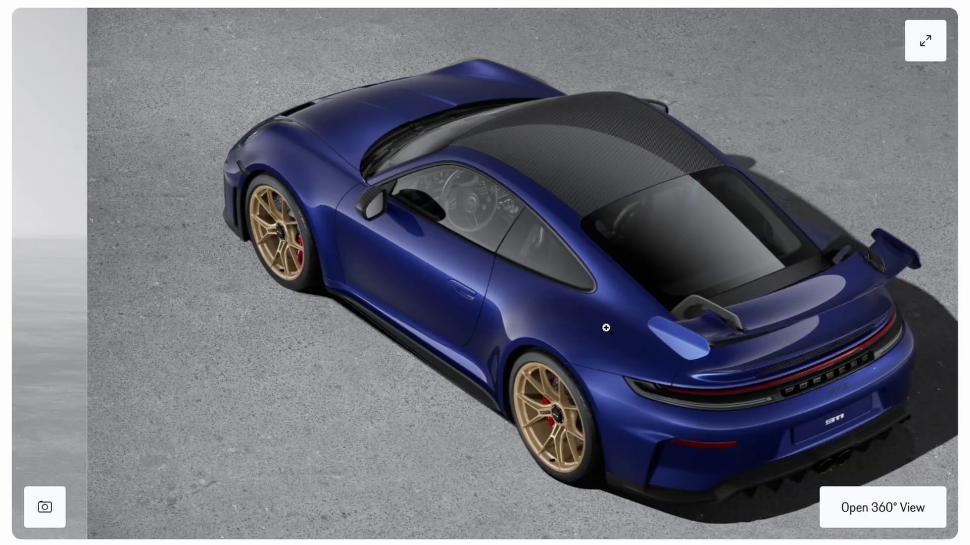
drag(820, 327, 622, 342)
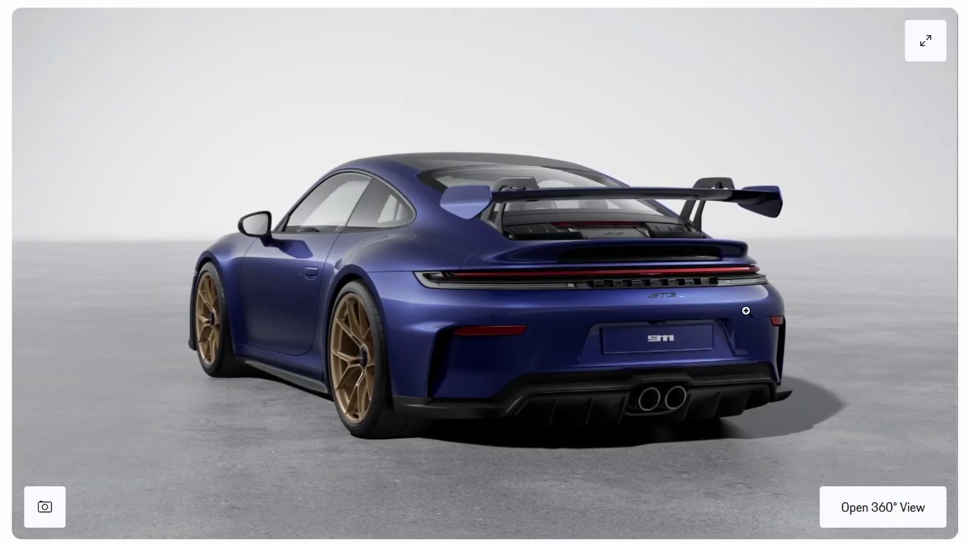
drag(746, 311, 405, 321)
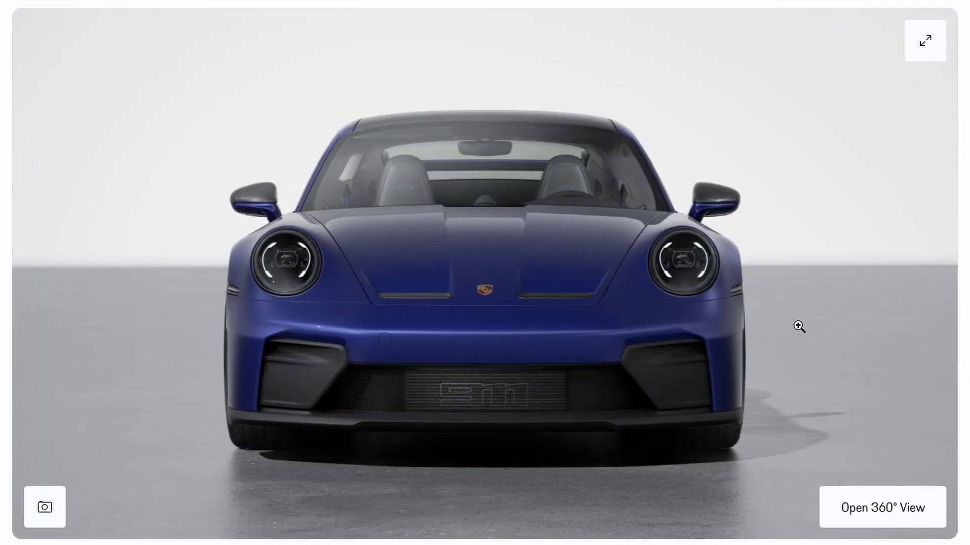
View the gallery's dashboard and seat images, and return to the front three-quarter exterior image
drag(799, 326, 689, 323)
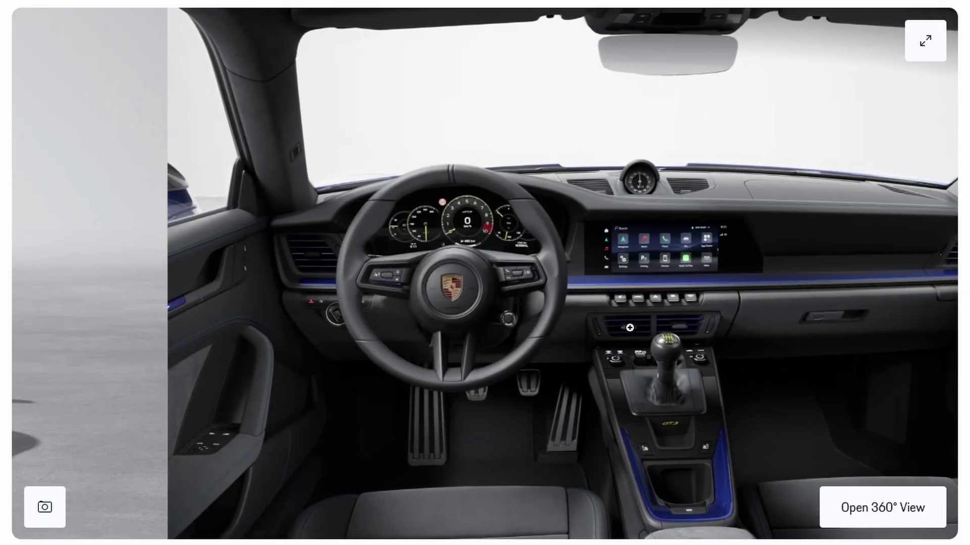
drag(409, 326, 489, 325)
drag(699, 268, 628, 293)
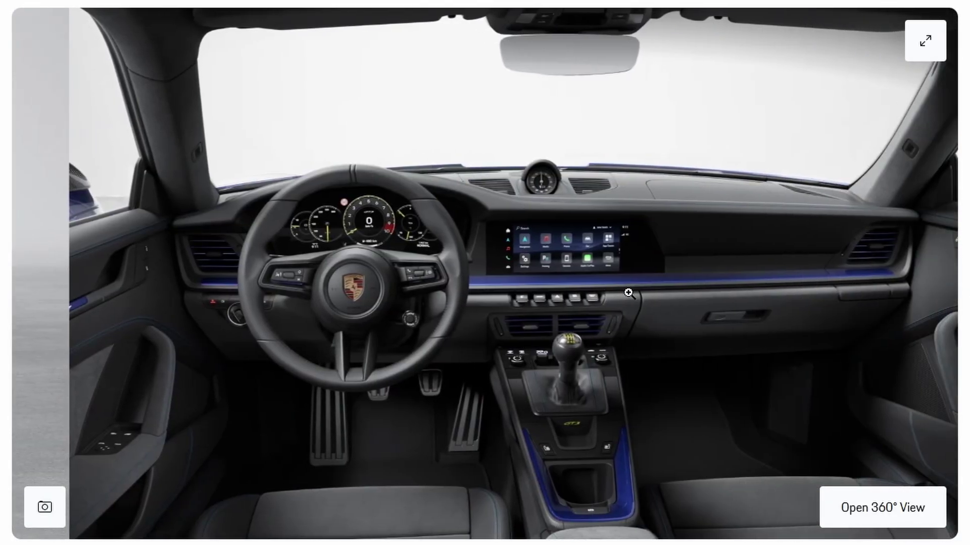
drag(794, 312, 357, 310)
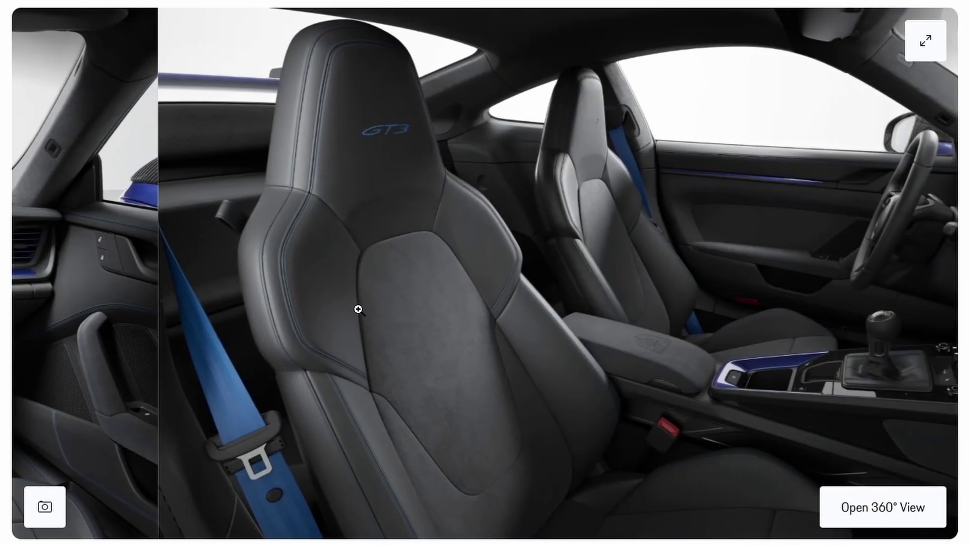
drag(684, 305, 464, 306)
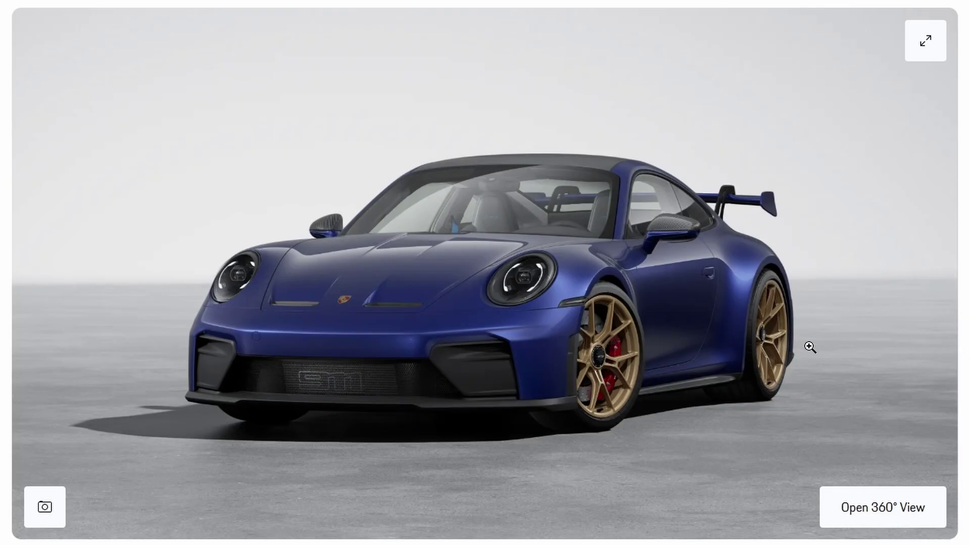
drag(825, 377, 471, 342)
drag(408, 348, 435, 350)
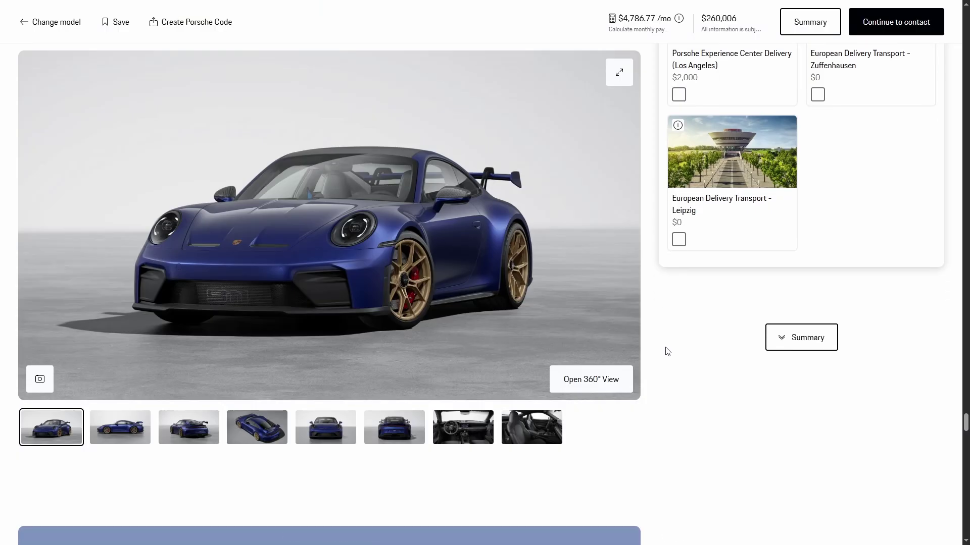
Go to the build summary and review the selected exterior color, wheels, interior color and seats
scroll(665, 349, down, 7)
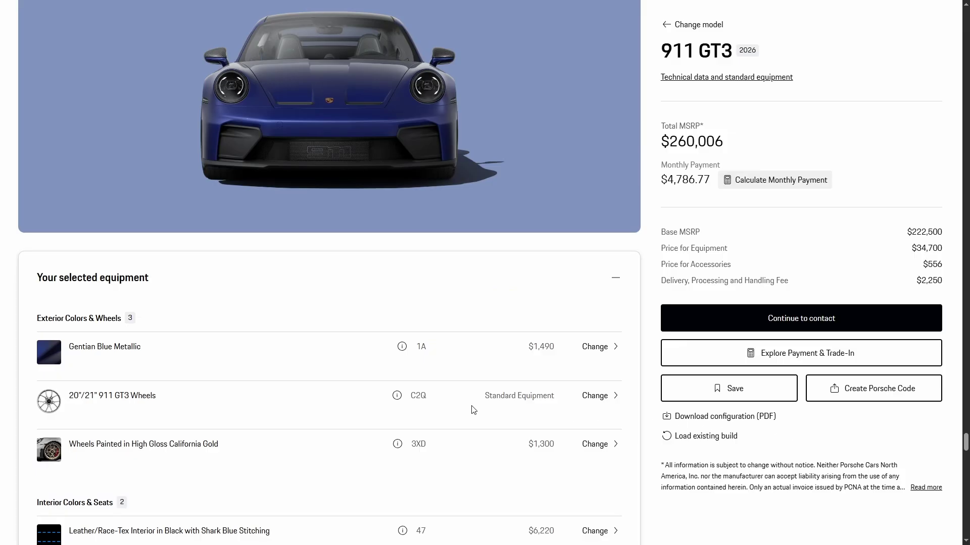
scroll(275, 379, down, 1)
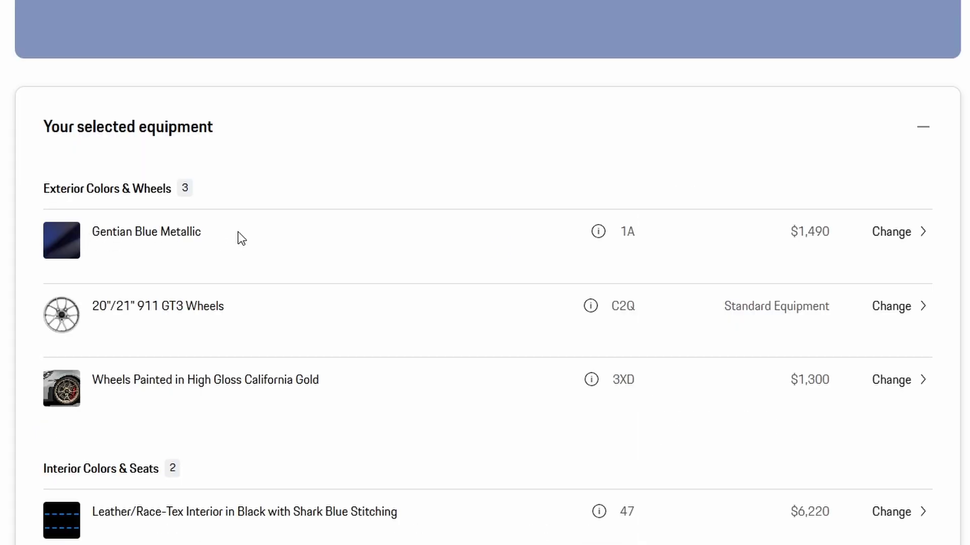
scroll(238, 239, down, 1)
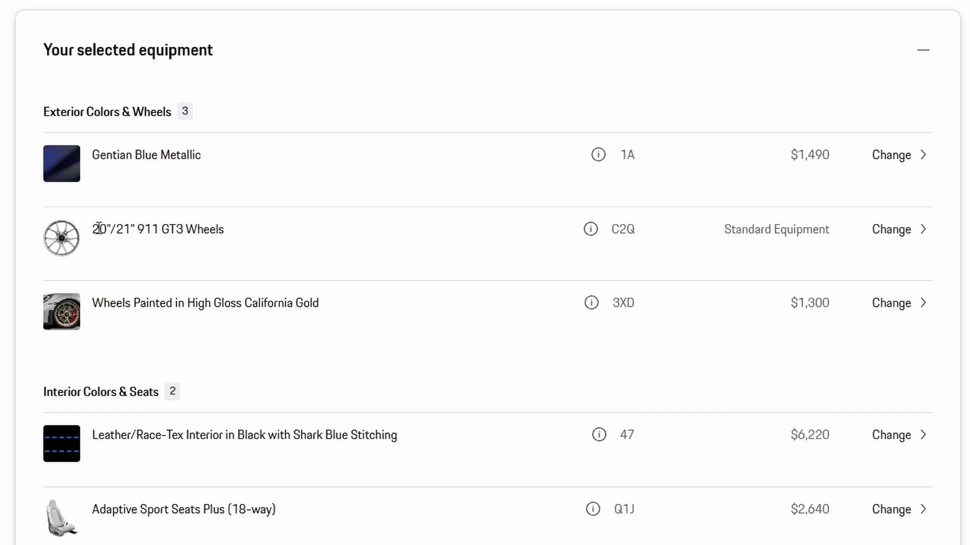
scroll(98, 227, down, 2)
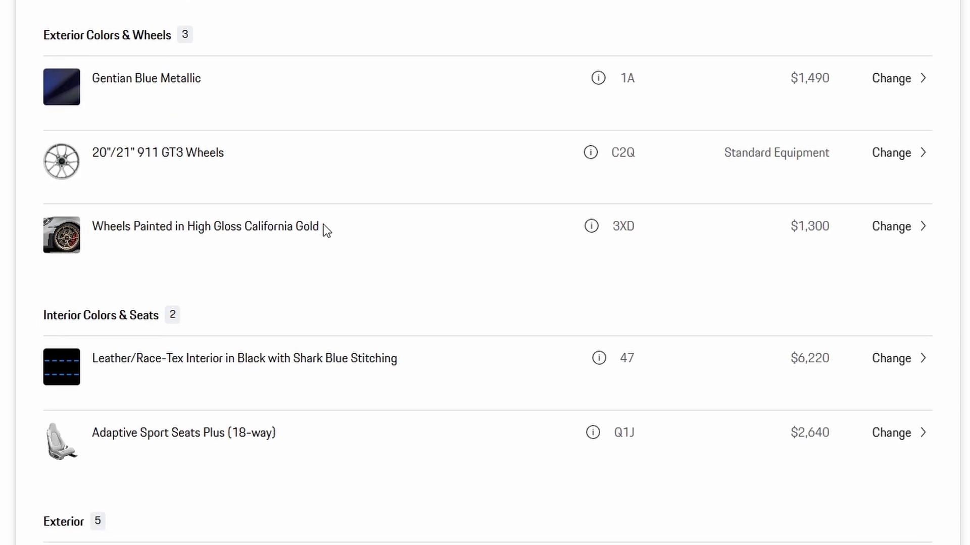
scroll(235, 222, down, 3)
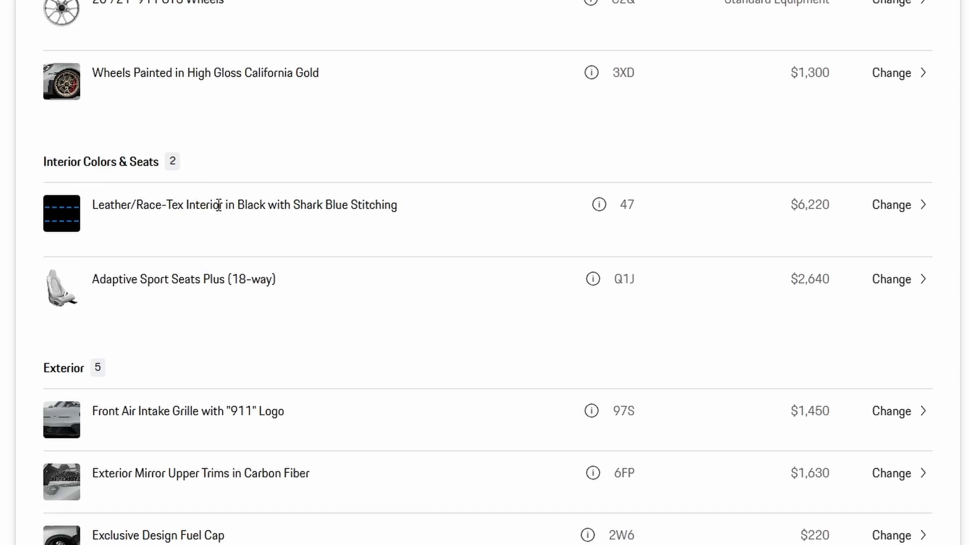
scroll(245, 227, down, 2)
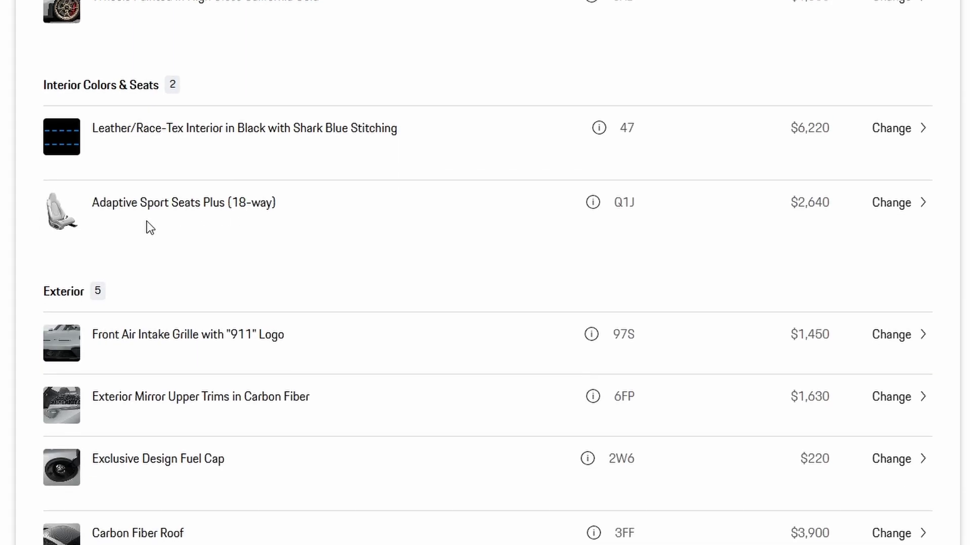
Review the selected Exterior equipment, from the front air intake grille to the door model designation
scroll(172, 204, down, 3)
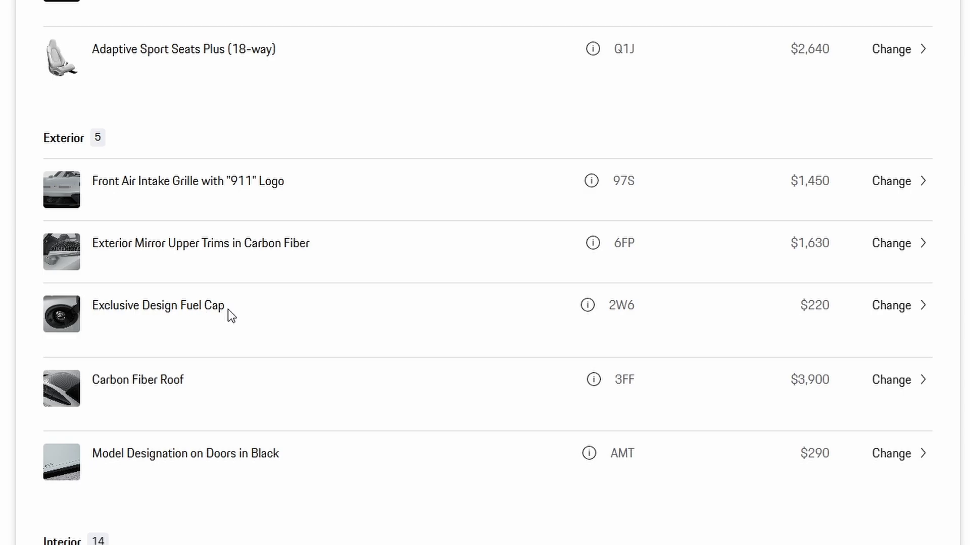
scroll(200, 315, down, 2)
scroll(243, 298, down, 2)
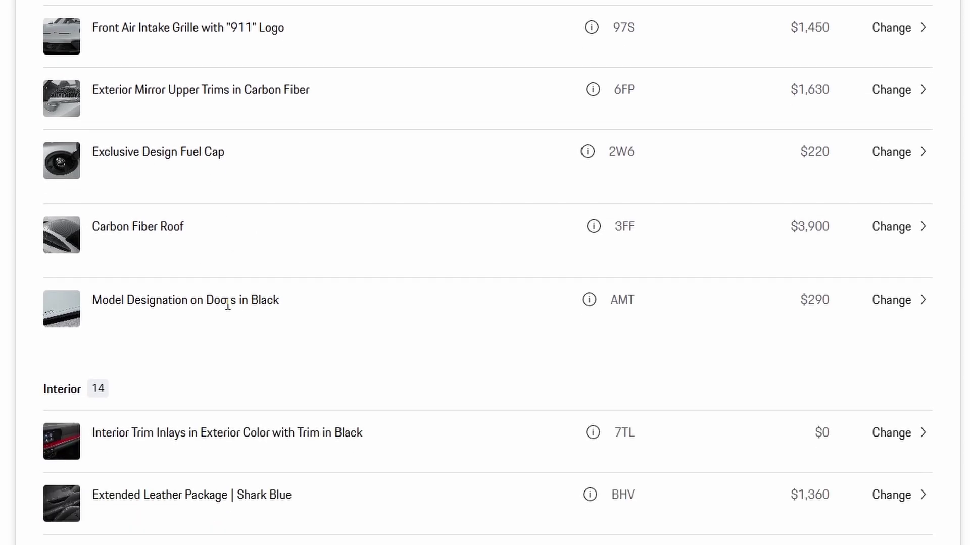
Review the first selected Interior items, from the trim inlays and leather packages to the steering column casing
scroll(252, 308, down, 2)
scroll(211, 305, down, 2)
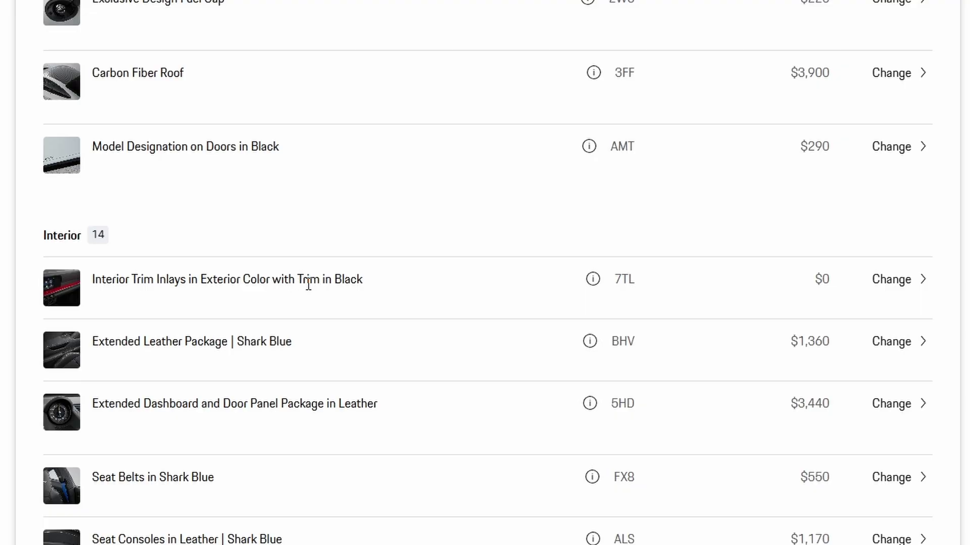
scroll(309, 284, down, 2)
scroll(303, 266, down, 2)
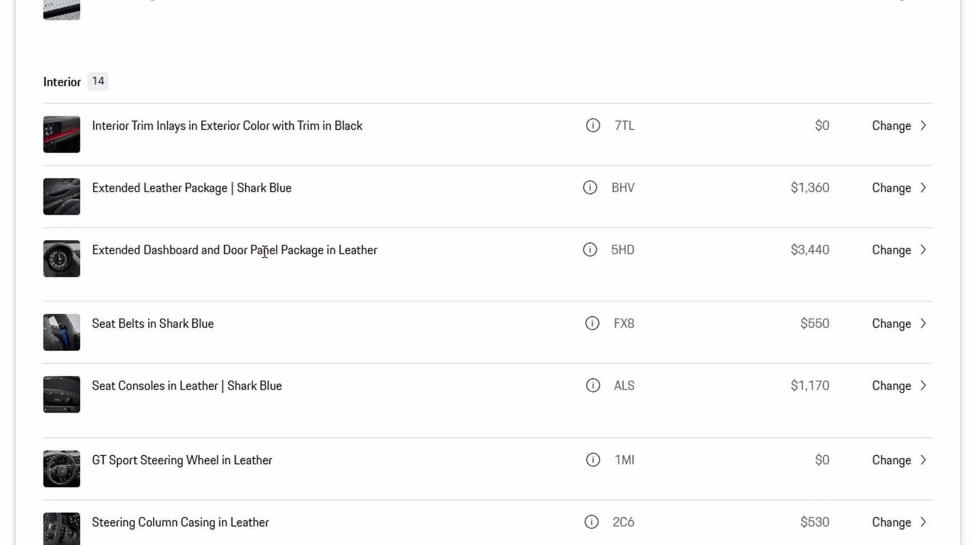
scroll(126, 275, down, 2)
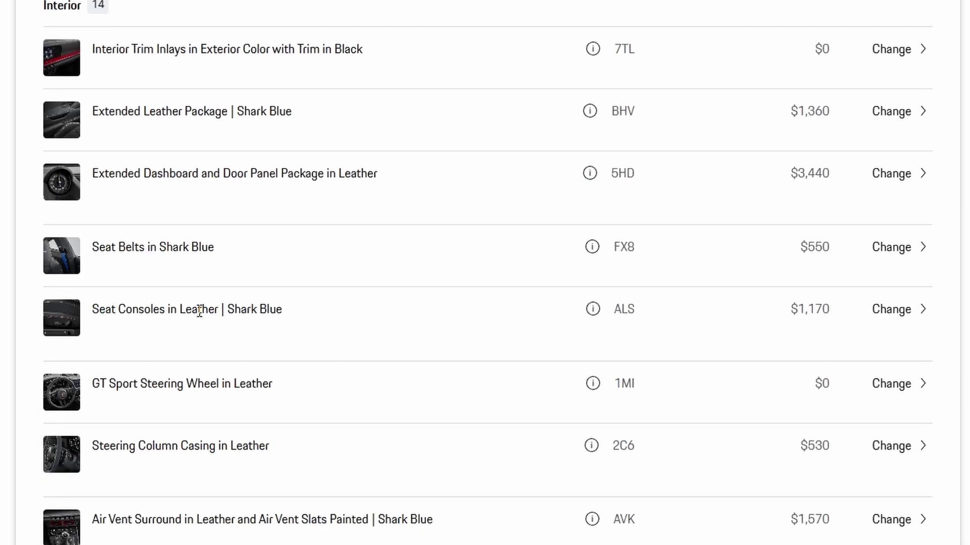
scroll(229, 251, down, 2)
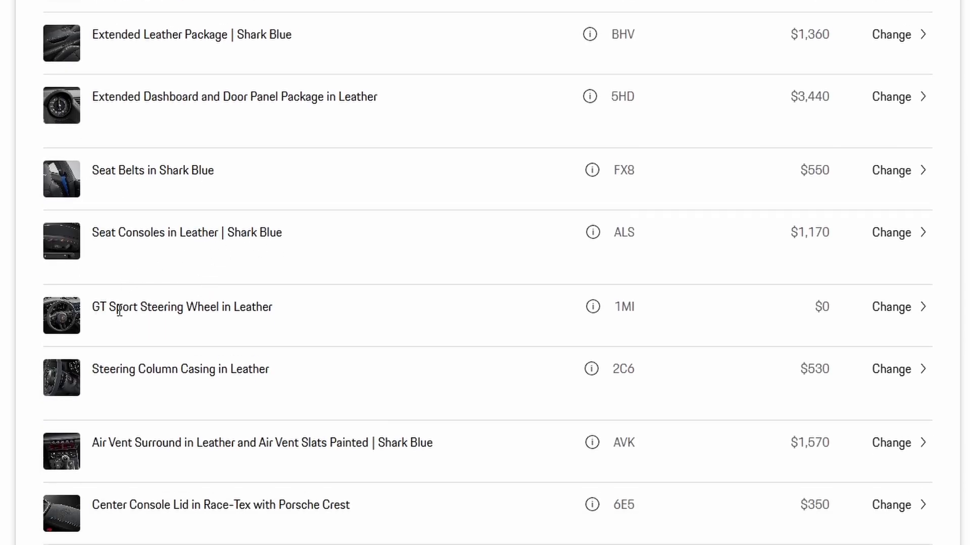
scroll(109, 368, down, 2)
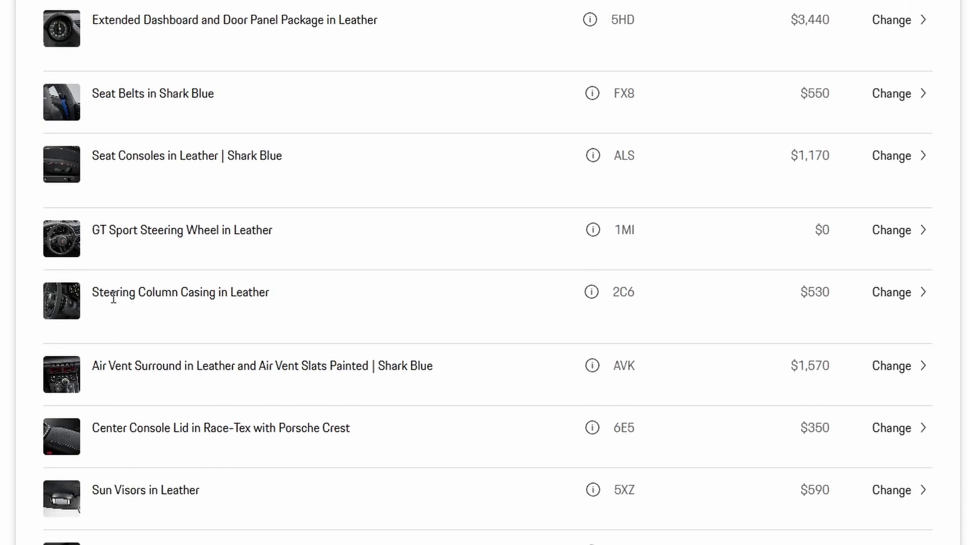
Review the remaining selected Interior items, from the air vent surround to the painted vehicle keys
scroll(284, 296, down, 2)
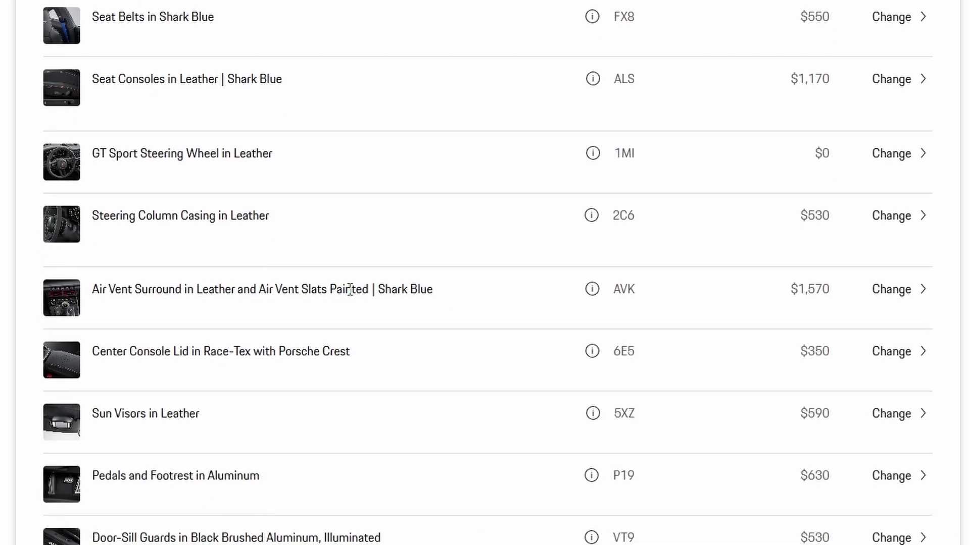
scroll(298, 290, down, 2)
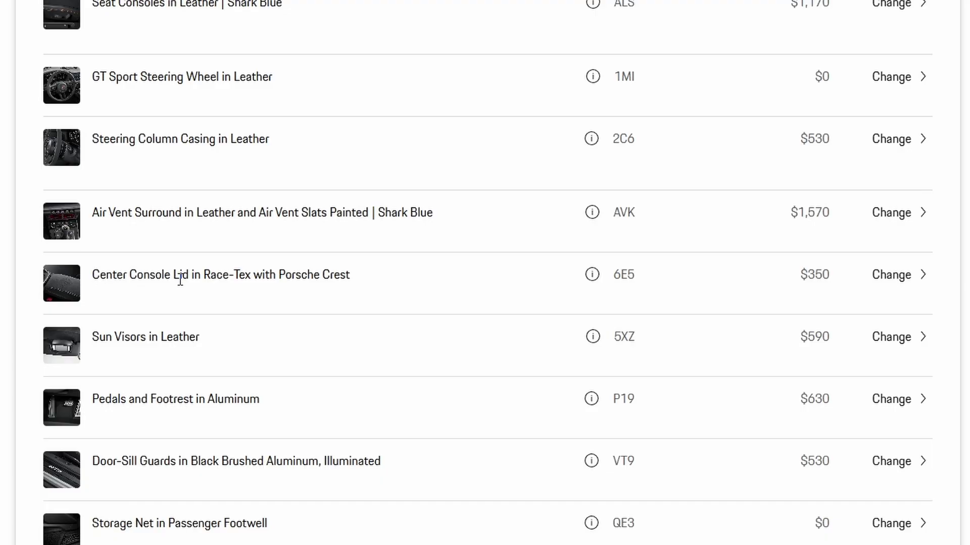
scroll(112, 269, down, 2)
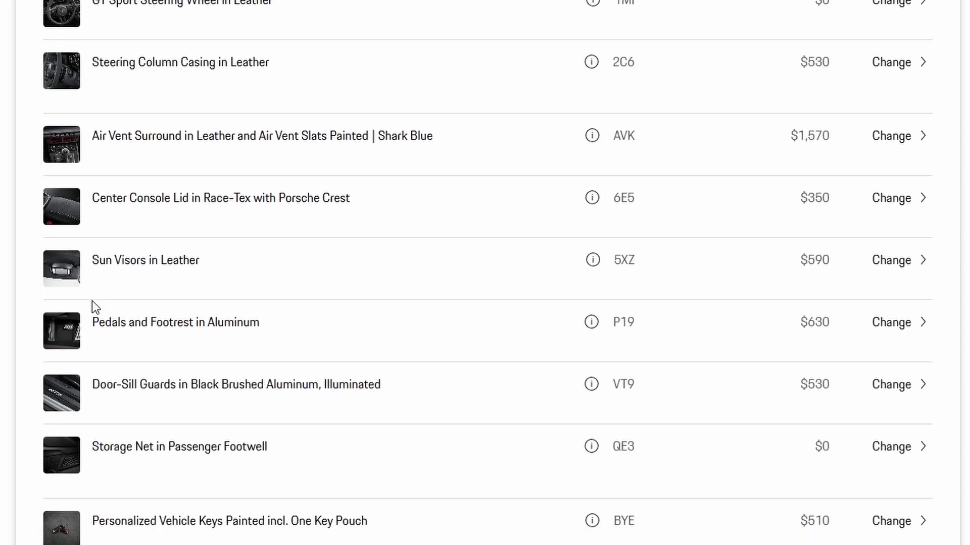
scroll(95, 320, down, 2)
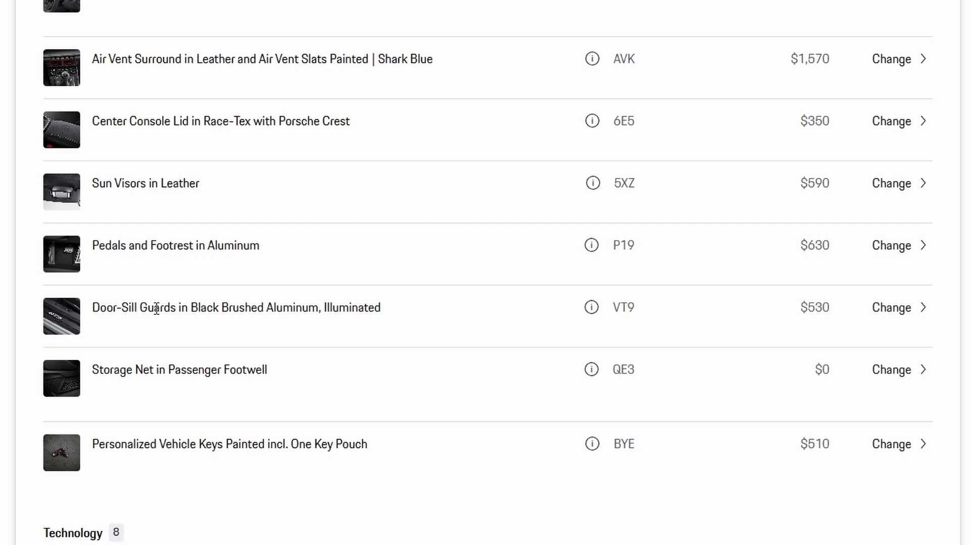
scroll(209, 312, down, 2)
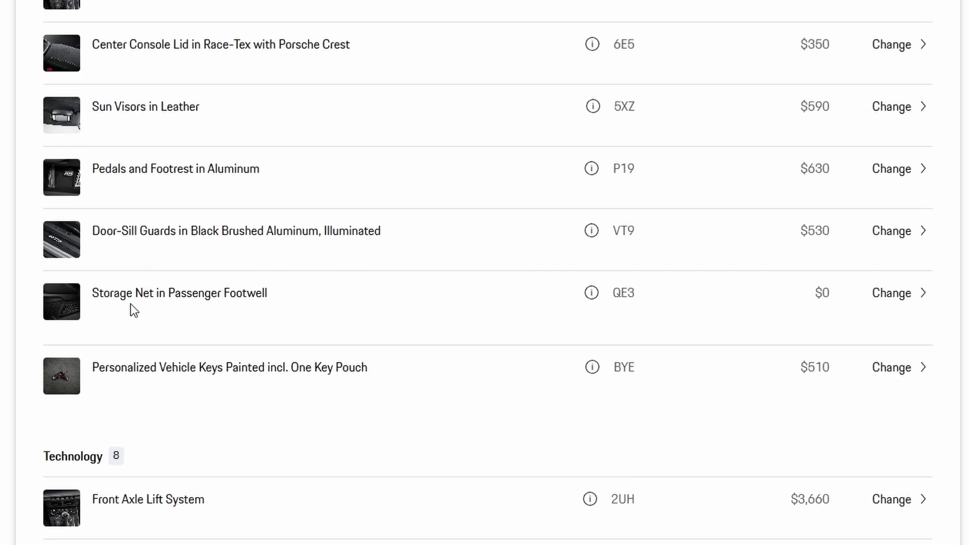
scroll(133, 309, down, 2)
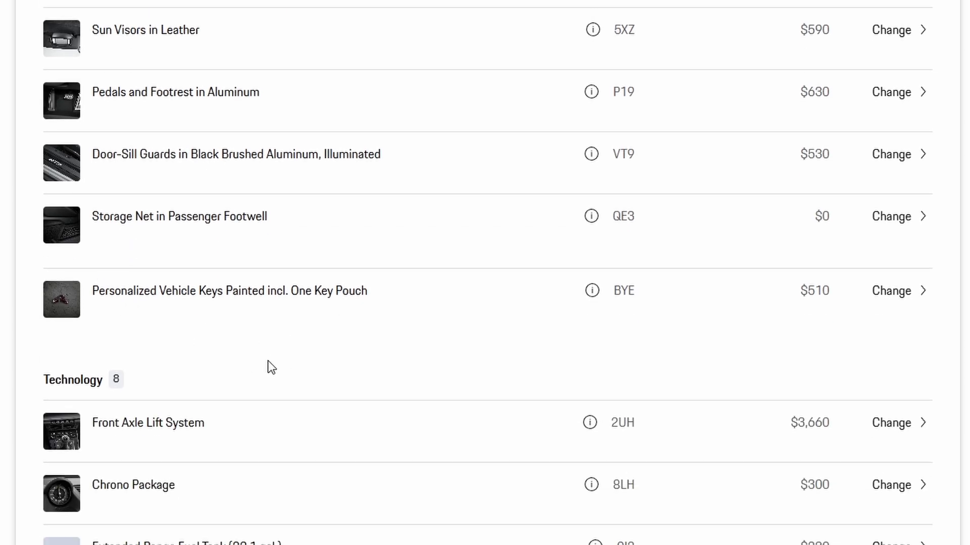
Review the selected Technology equipment, from the Front Axle Lift System to the SiriusXM antenna deletion
scroll(316, 278, down, 6)
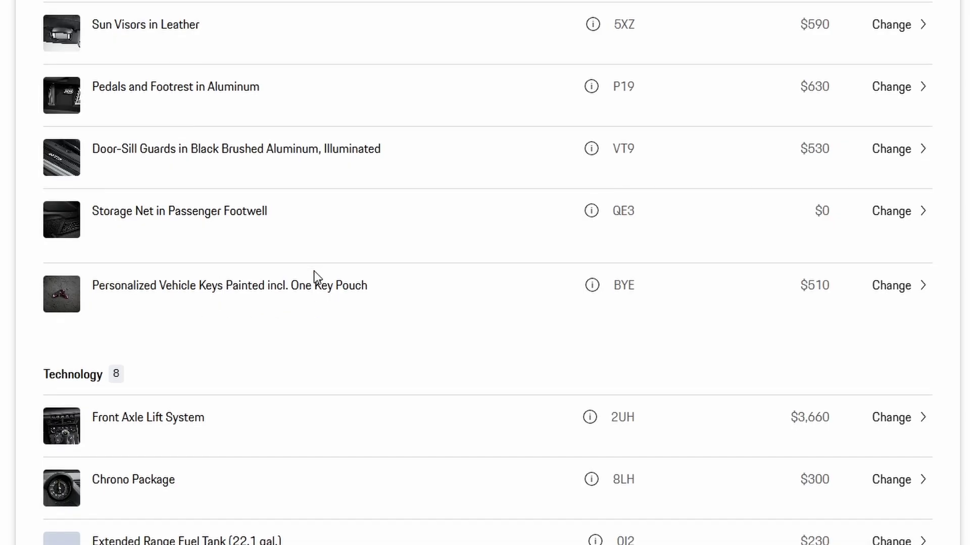
scroll(127, 250, down, 2)
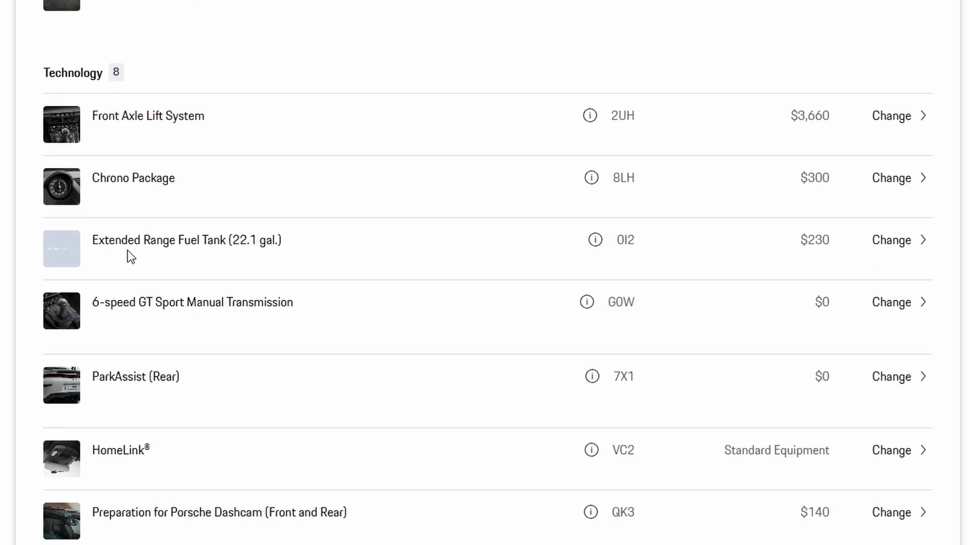
scroll(98, 225, down, 2)
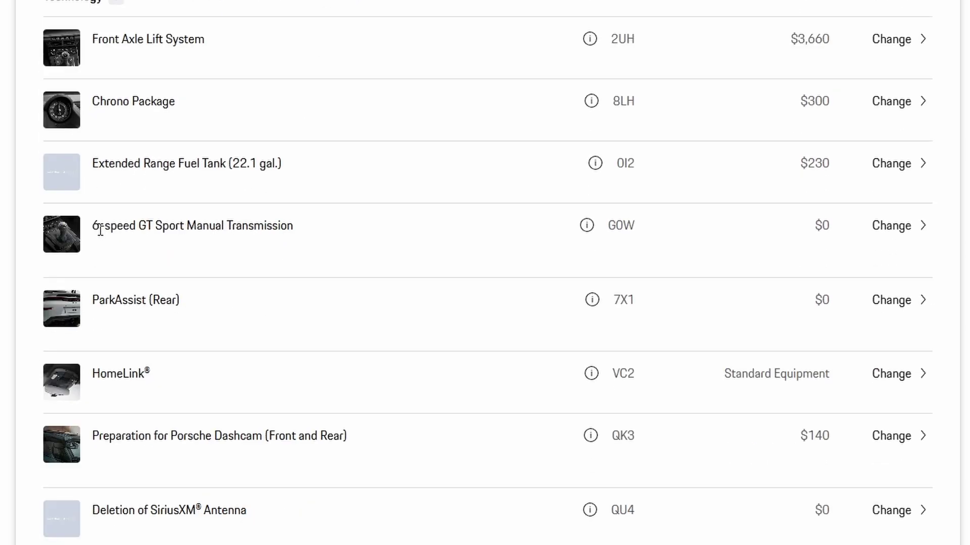
scroll(276, 280, up, 2)
scroll(212, 279, down, 2)
scroll(107, 303, down, 2)
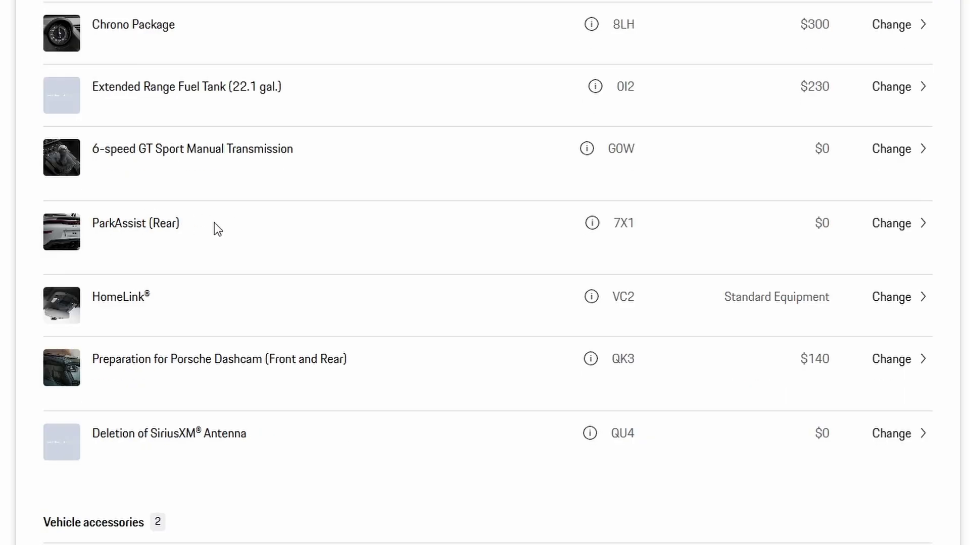
scroll(155, 299, down, 2)
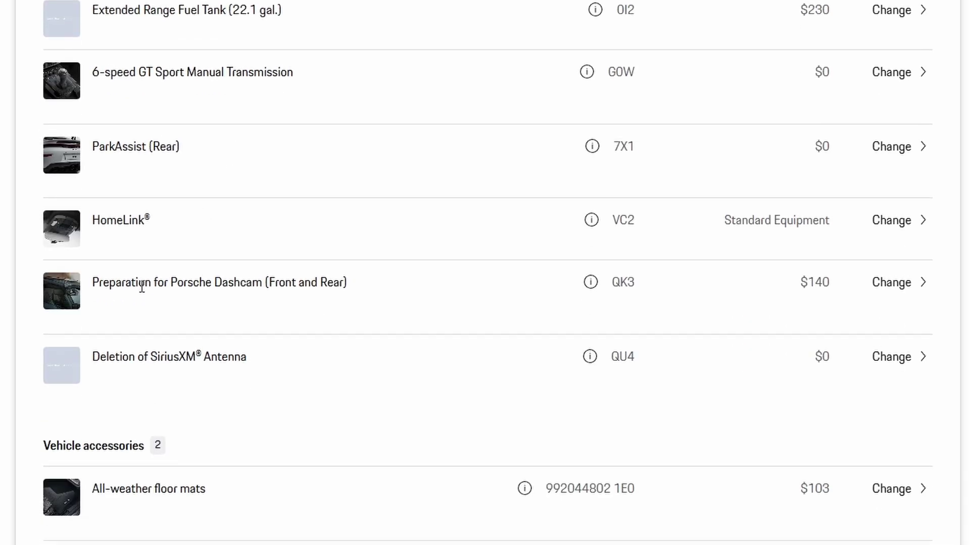
Review the selected vehicle accessories and the Others section at the end of the equipment list
scroll(104, 286, down, 4)
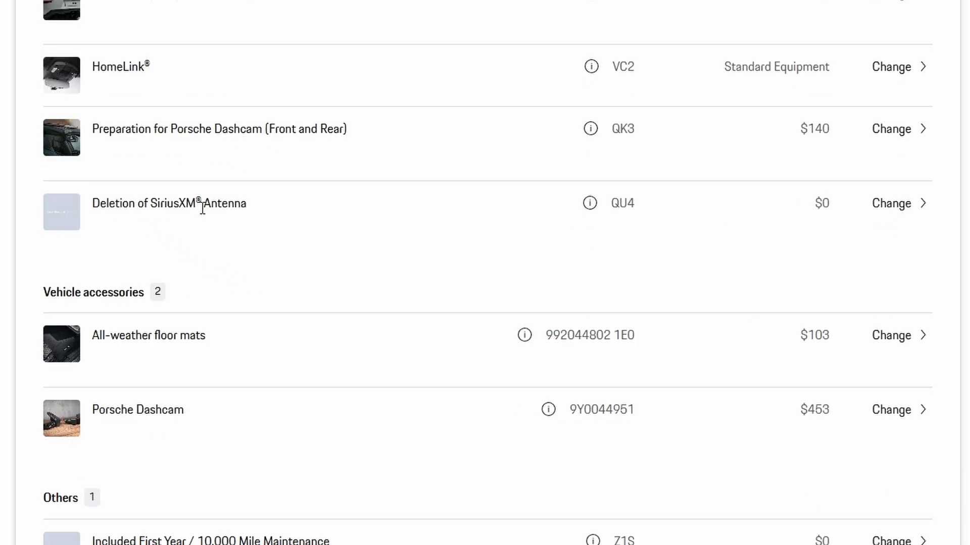
scroll(256, 239, down, 2)
scroll(207, 277, down, 2)
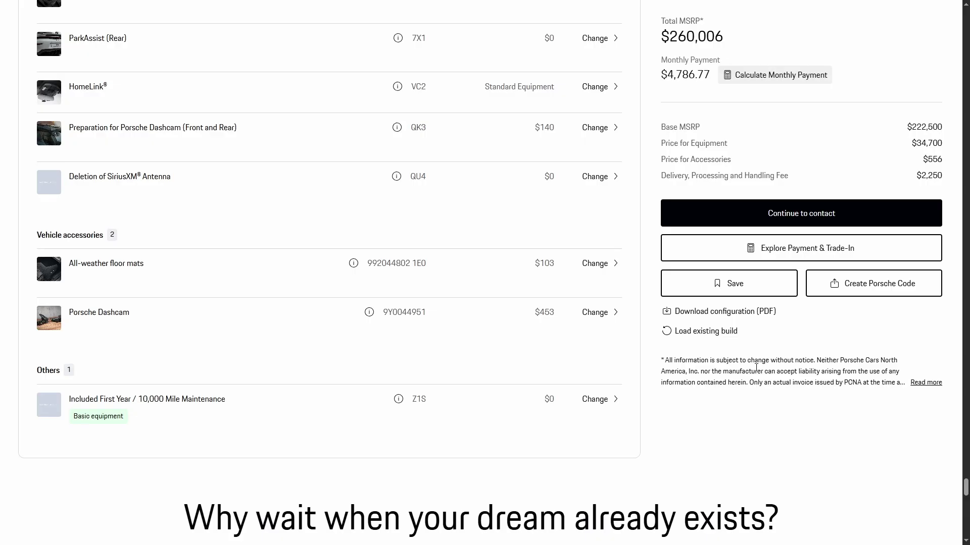
Open the configuration PDF, look through its price summary and equipment pages, and close it
click(736, 314)
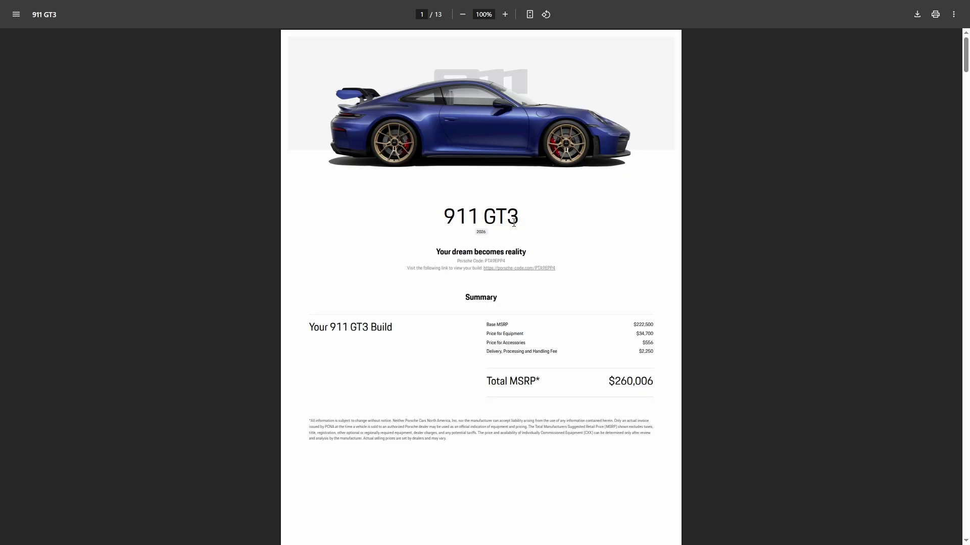
scroll(519, 226, down, 10)
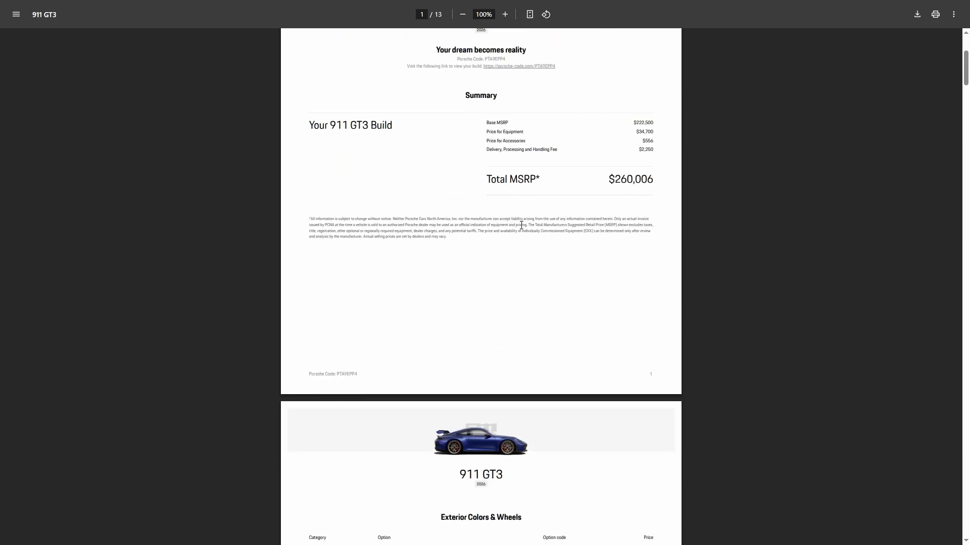
scroll(611, 260, down, 2)
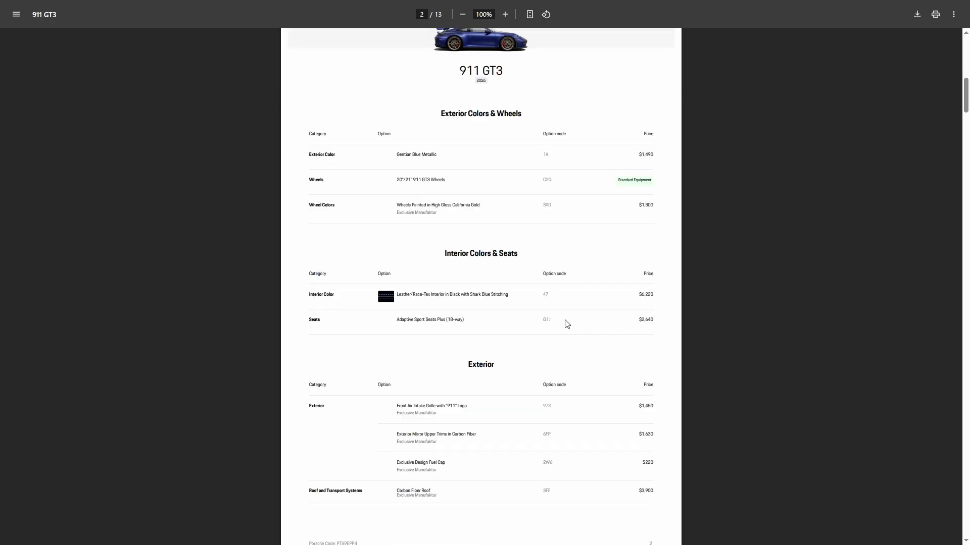
scroll(537, 324, up, 5)
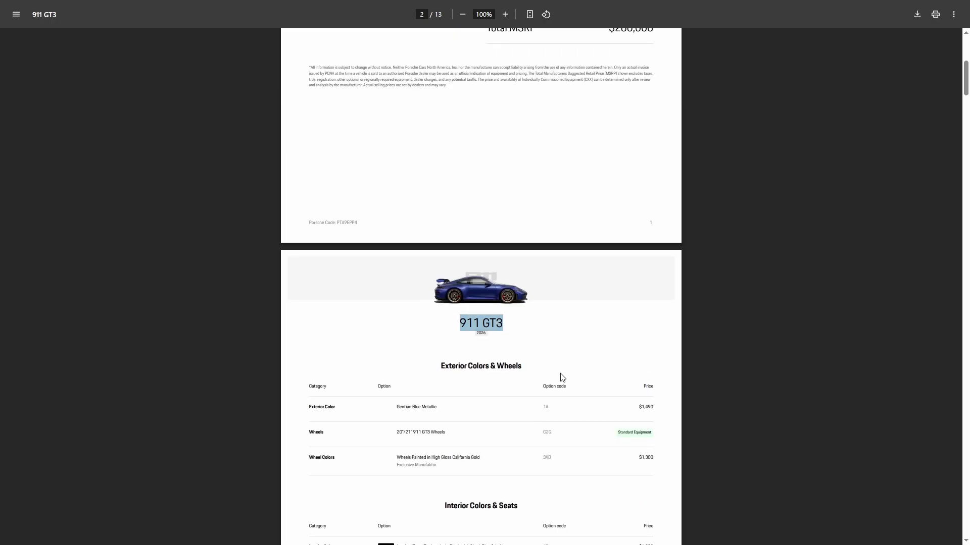
scroll(559, 379, down, 7)
scroll(542, 343, down, 15)
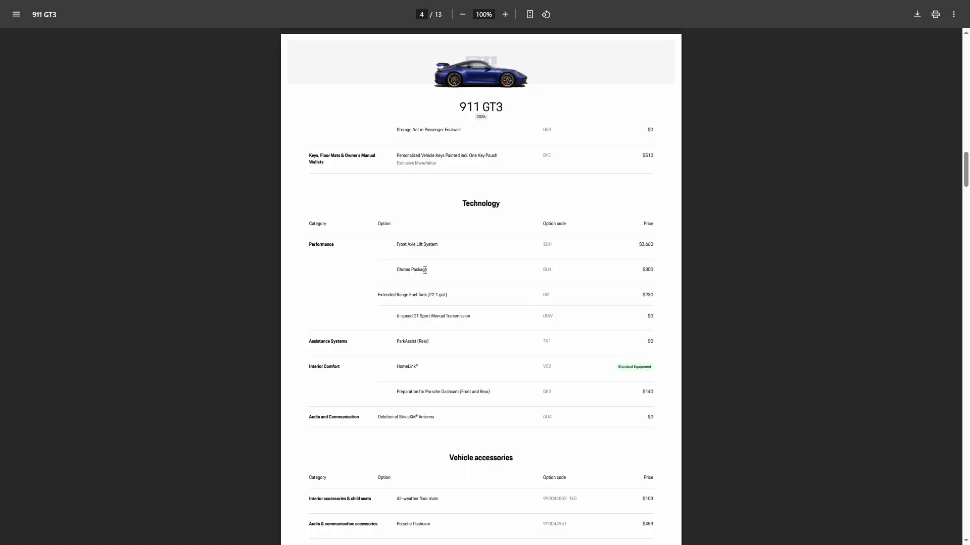
scroll(431, 275, down, 10)
key(ctrl+w)
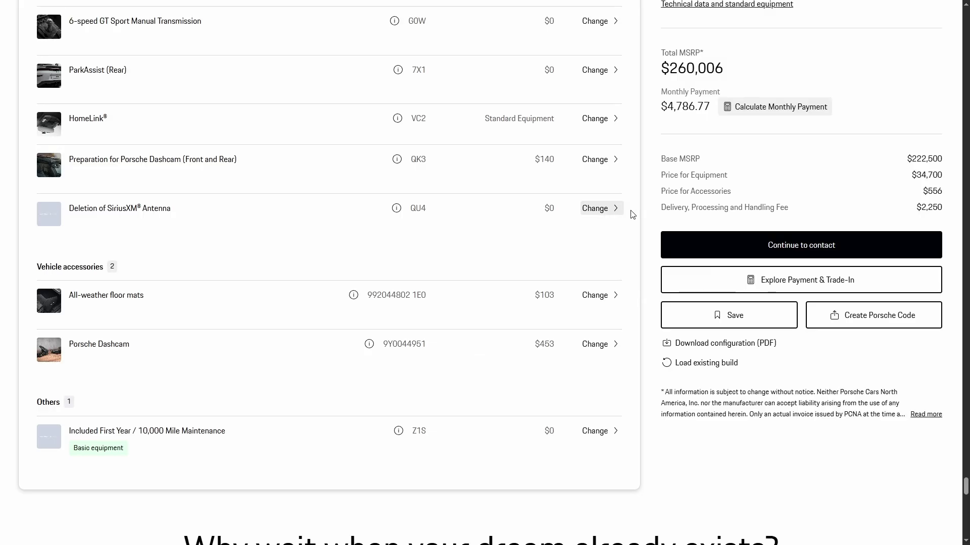
Find the Chronograph 911 GT3 offer below the available vehicles and open its watch configurator
scroll(640, 218, down, 13)
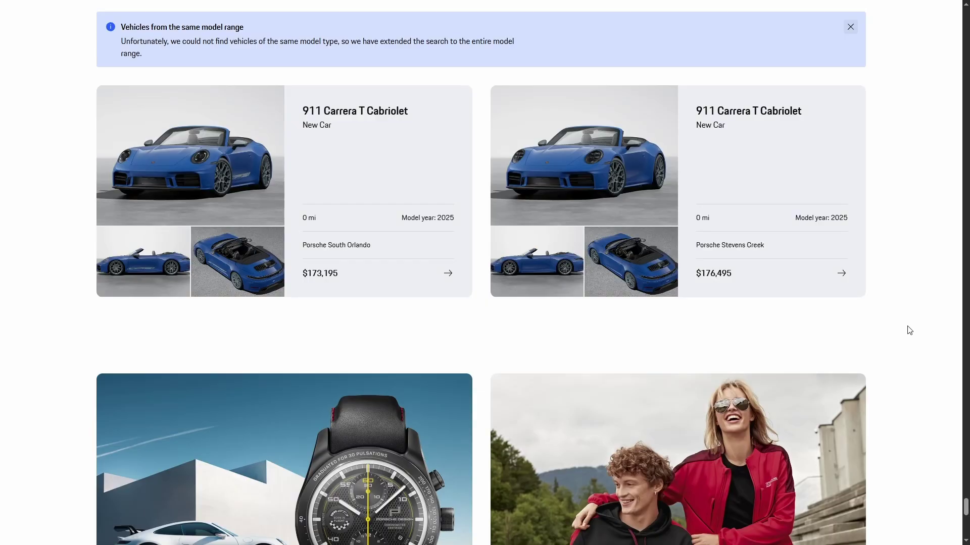
scroll(909, 330, down, 4)
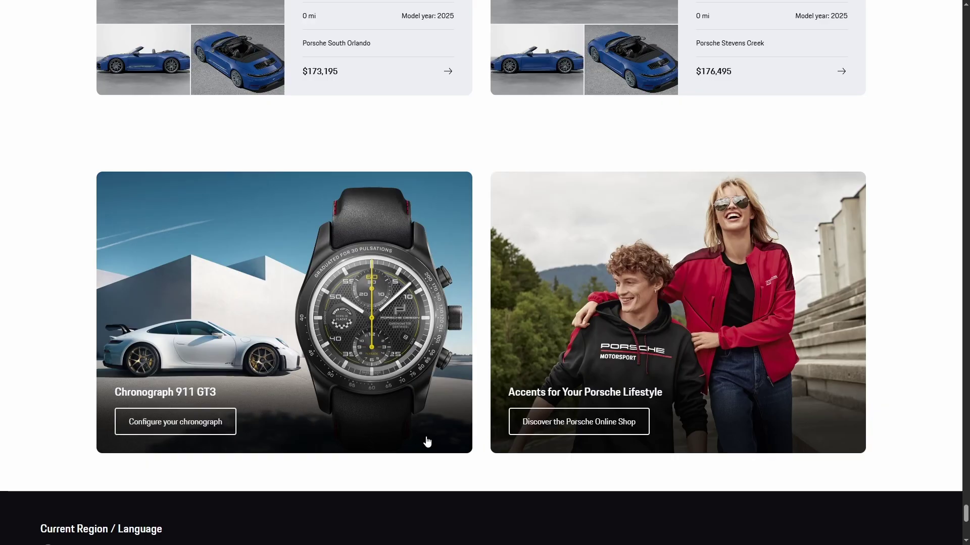
key(ctrl+Tab)
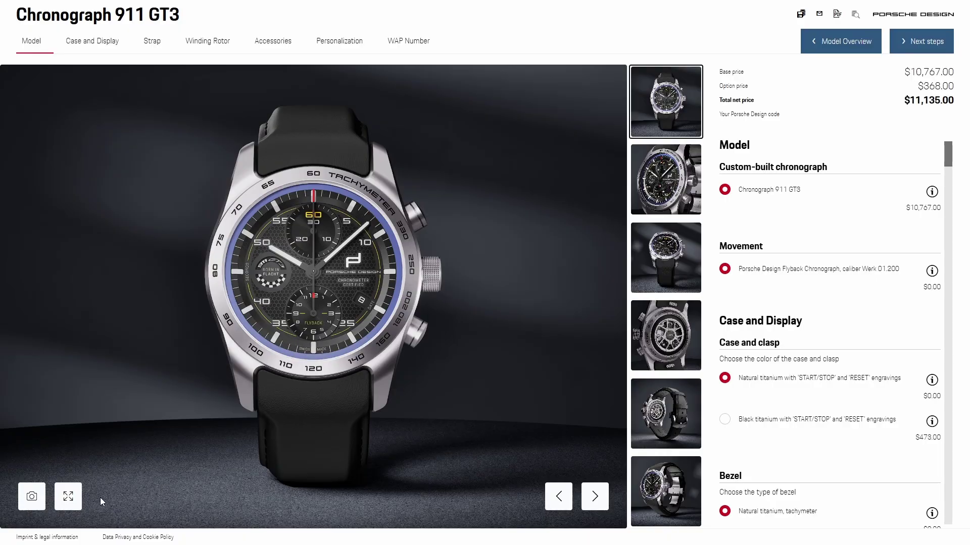
Look through the first four preview images of the watch and return to the front view
click(595, 500)
click(597, 501)
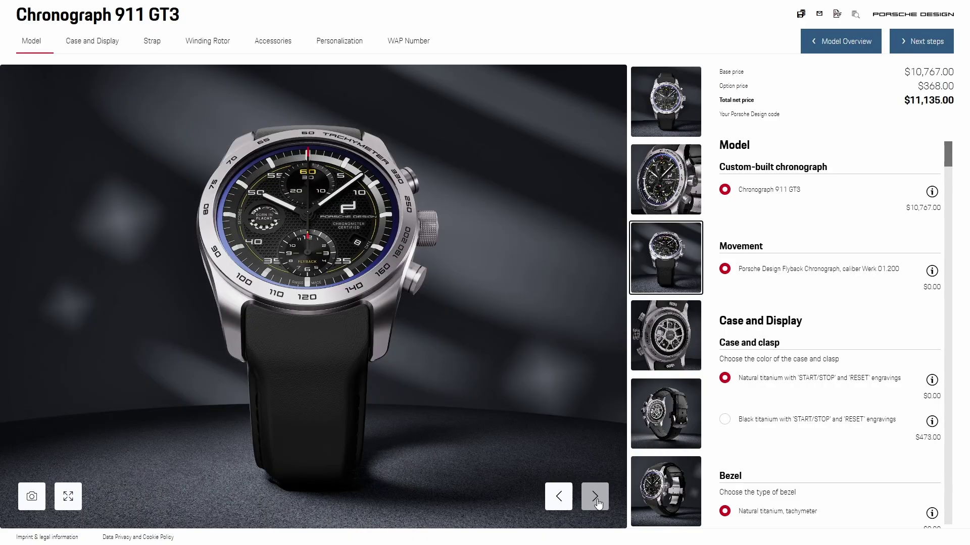
click(597, 501)
click(560, 498)
click(560, 498)
click(560, 498)
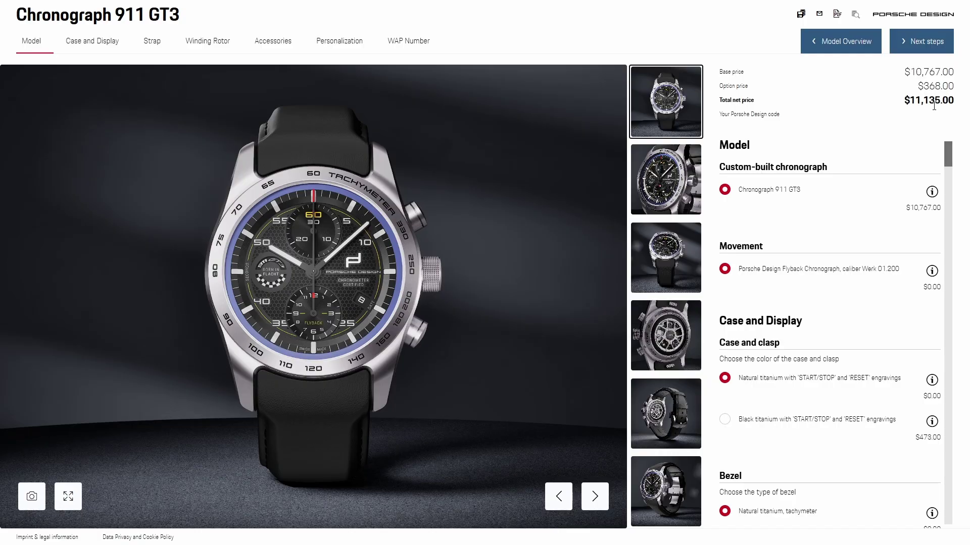
Set the case and clasp to black titanium with 'START/STOP' and 'RESET' engravings
scroll(794, 206, down, 2)
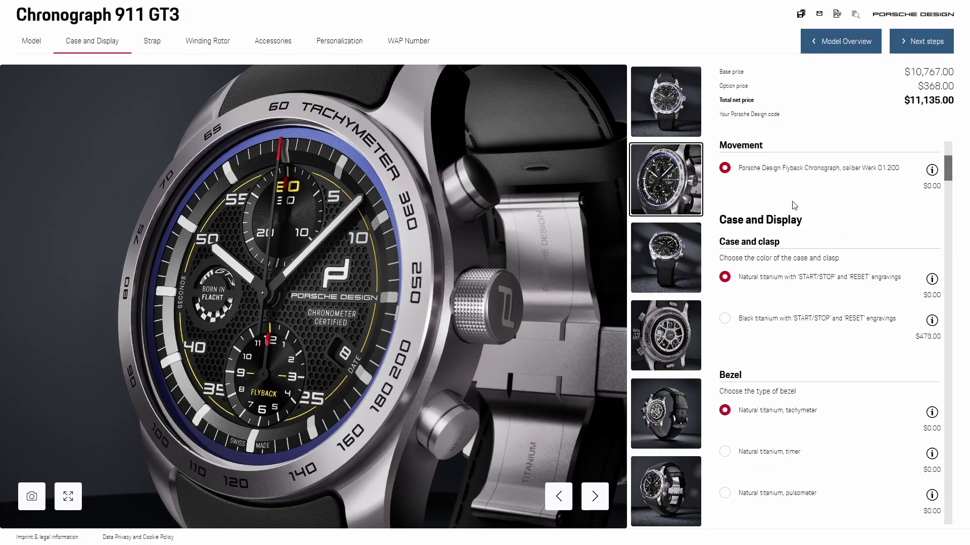
scroll(794, 206, down, 2)
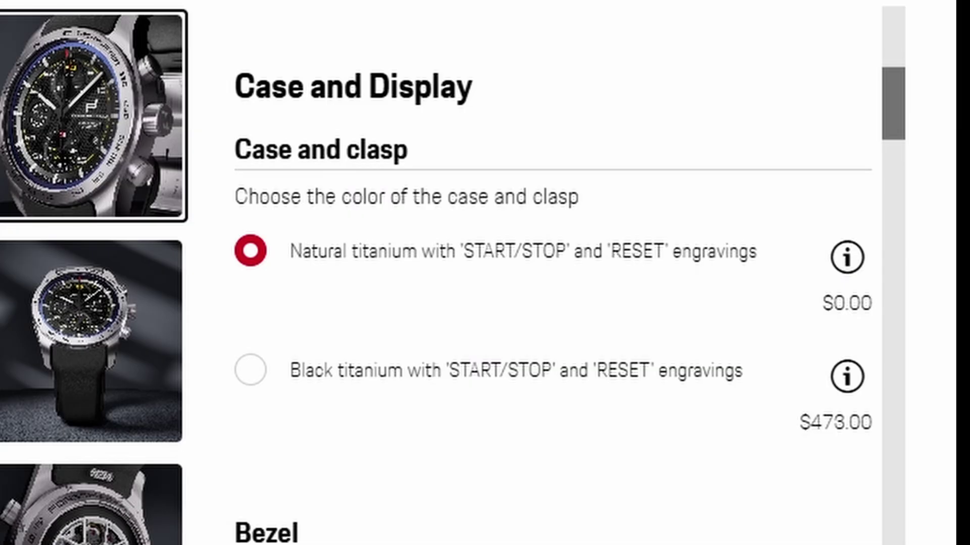
click(353, 370)
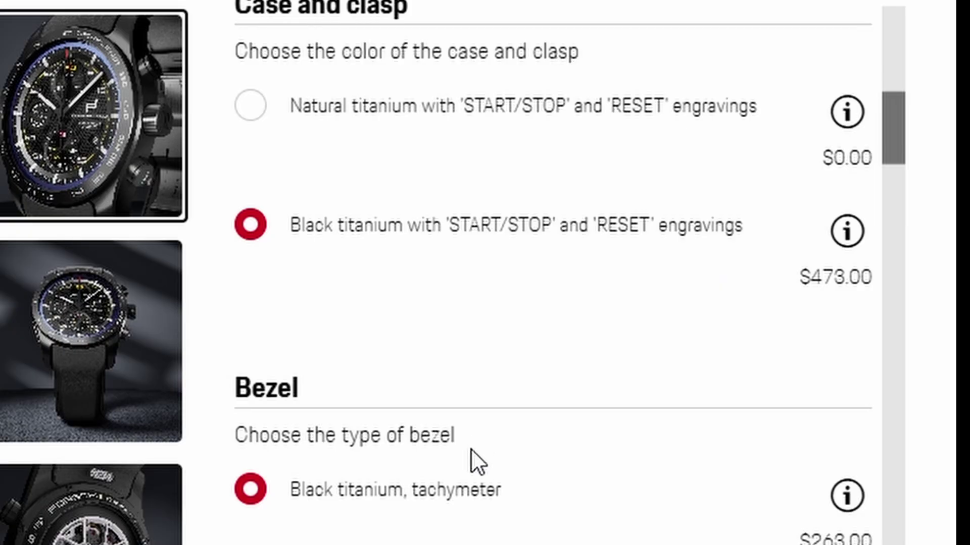
Try the black titanium pulsometer bezel and switch back to the black titanium tachymeter bezel
scroll(471, 448, down, 5)
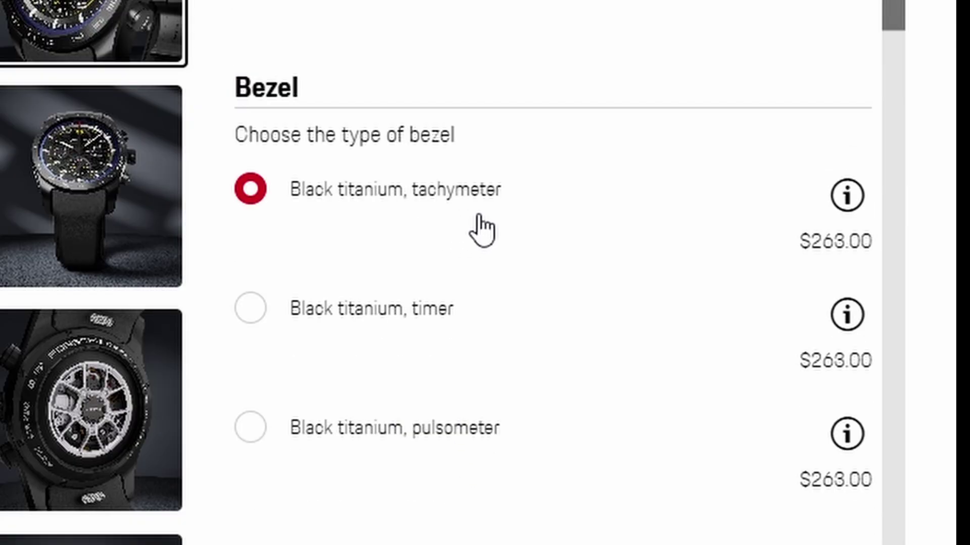
click(408, 439)
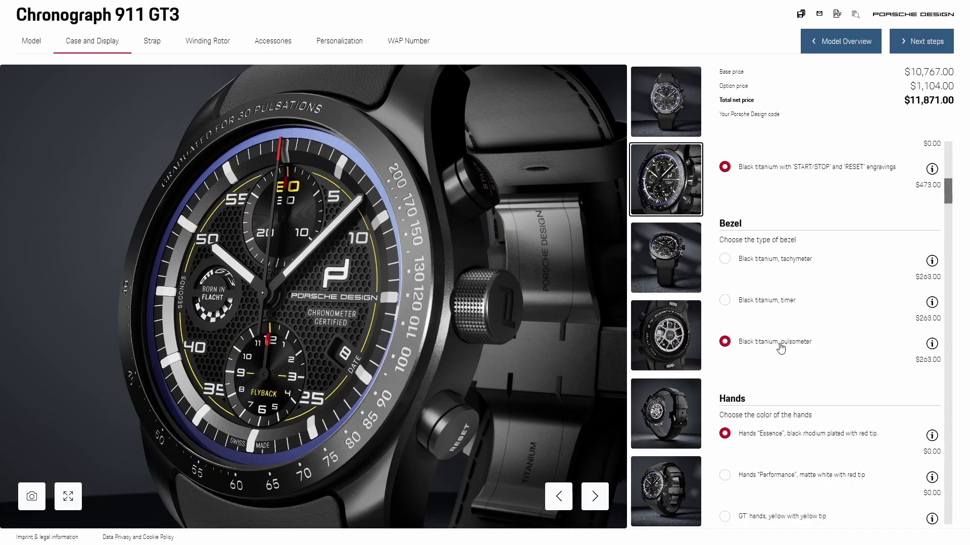
click(772, 258)
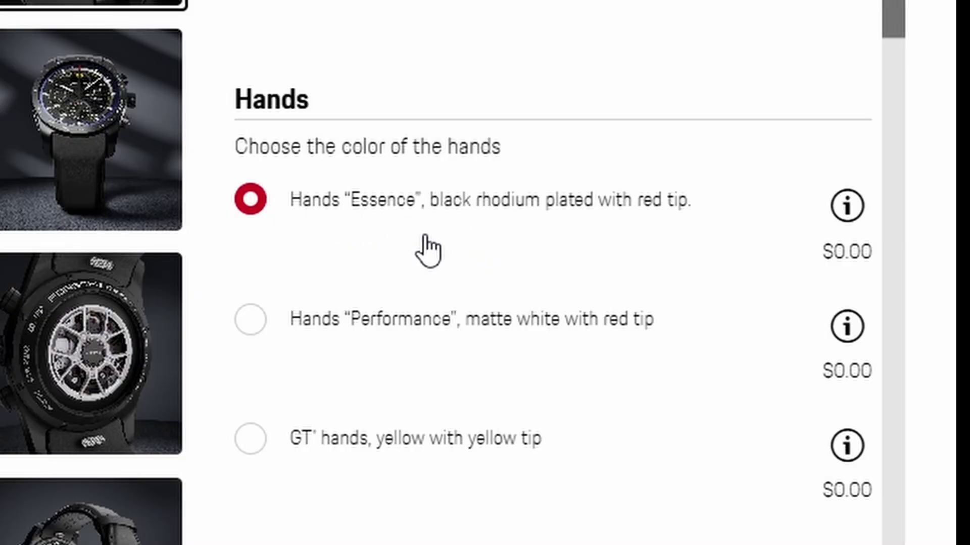
Try the matte white "Performance" hands and the yellow GT hands, and return to the black rhodium "Essence" hands
click(502, 329)
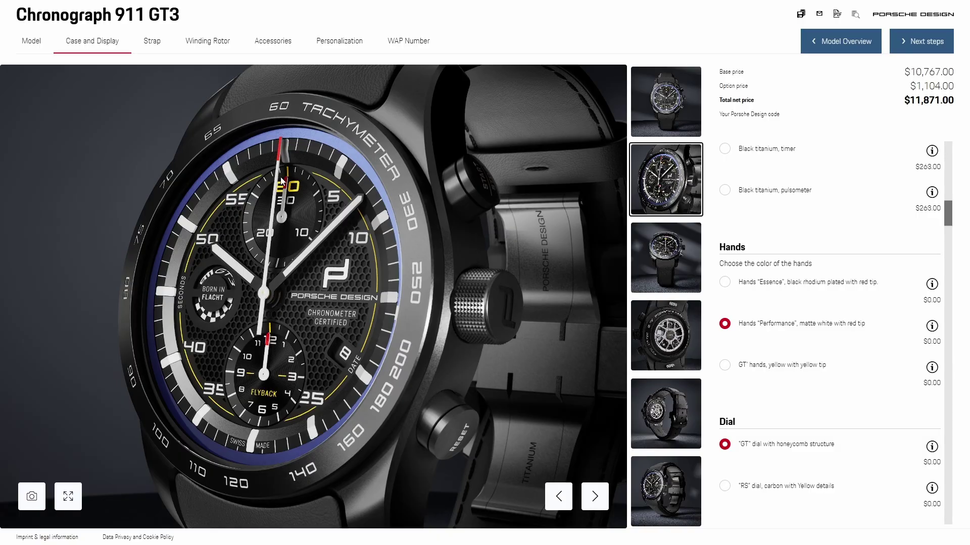
click(733, 366)
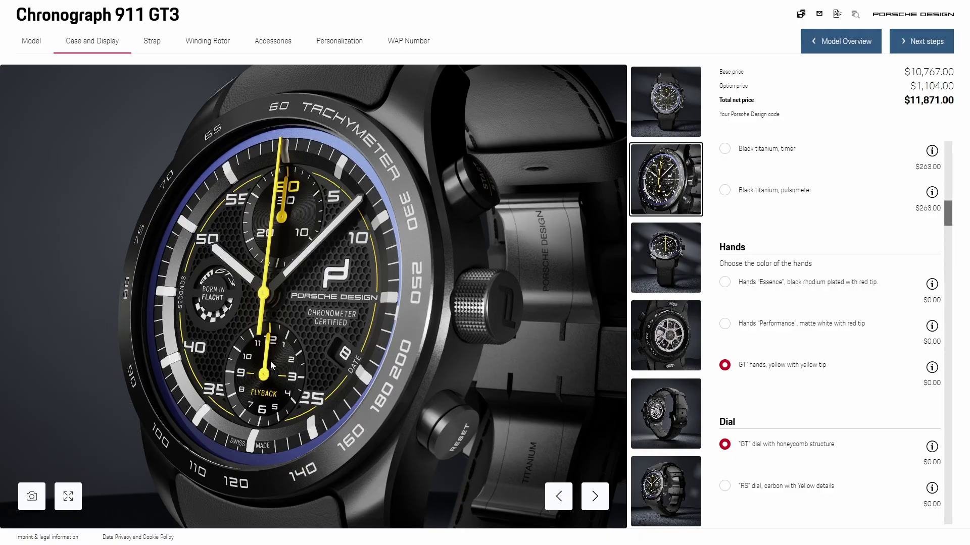
click(818, 280)
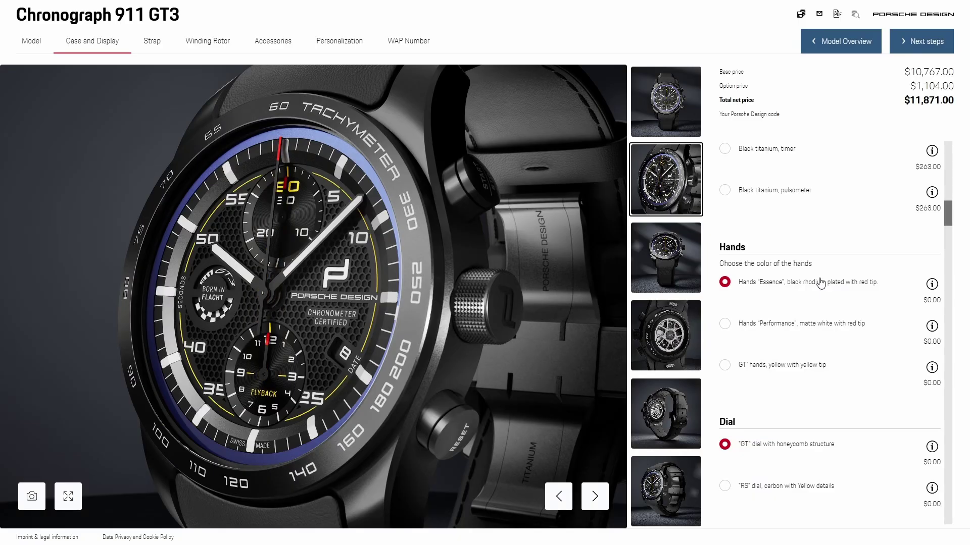
Try the "RS" carbon dial with yellow details and return to the "GT" dial with honeycomb structure
scroll(821, 284, down, 3)
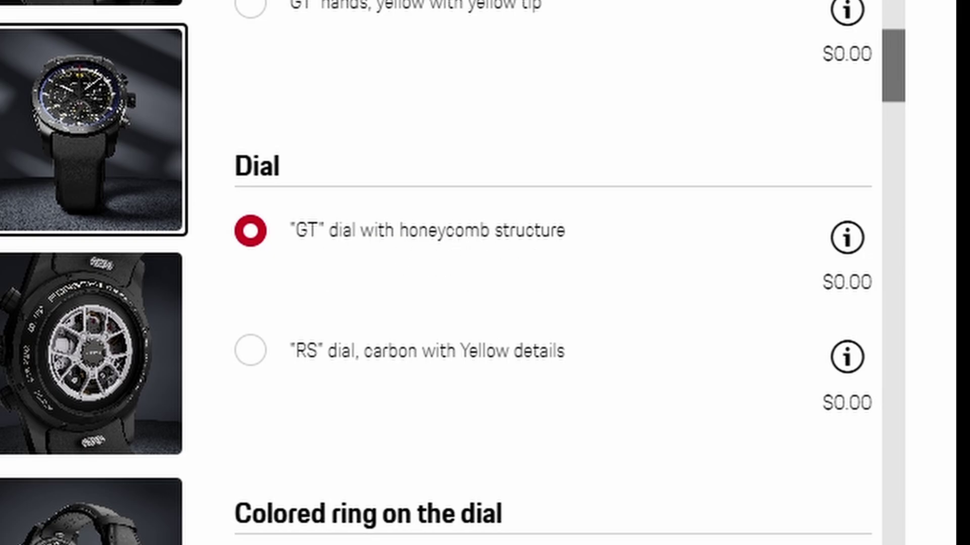
click(395, 357)
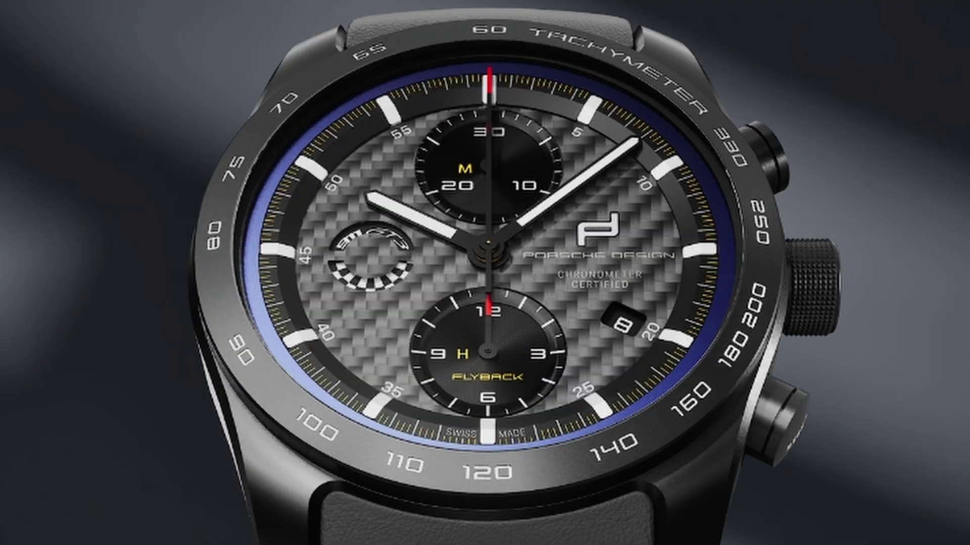
click(740, 295)
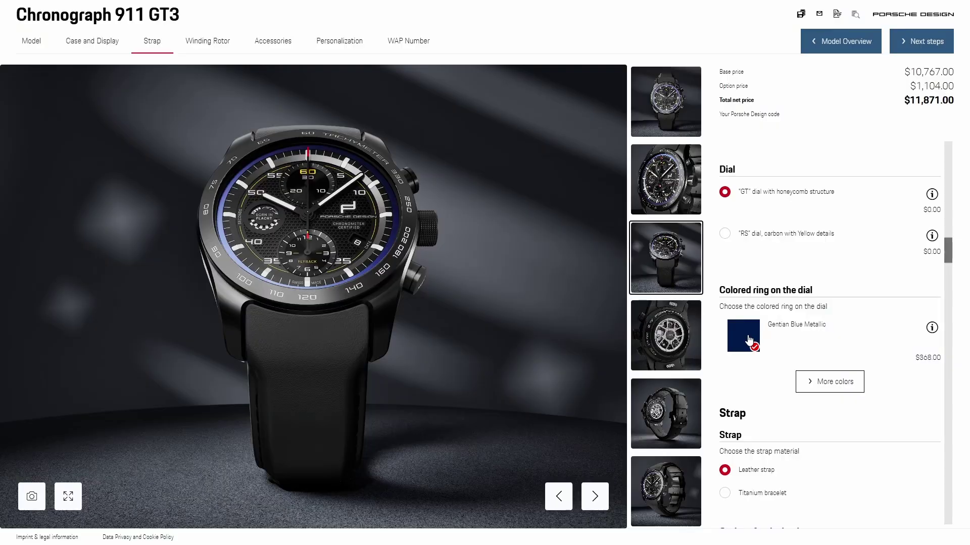
Change the strap material to the titanium bracelet
scroll(696, 275, down, 3)
click(343, 376)
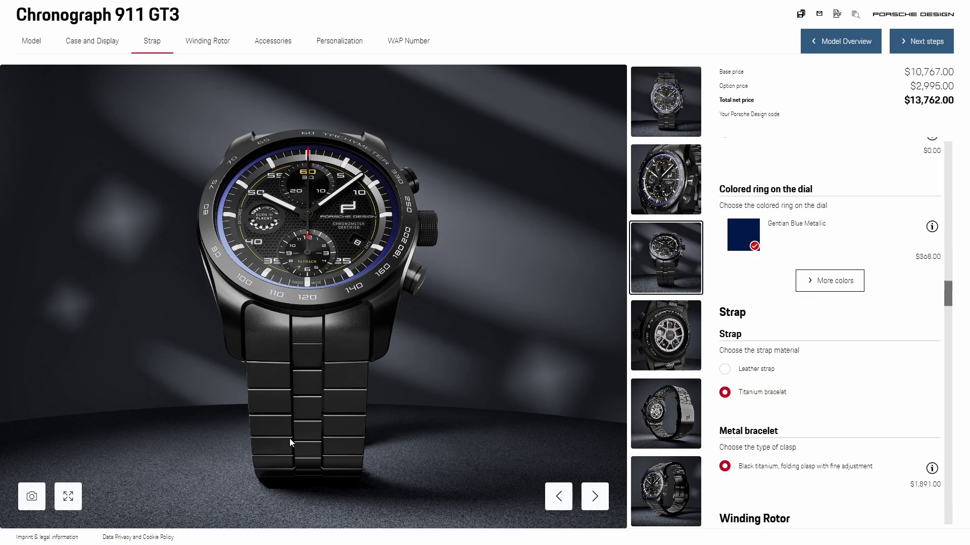
Look over the 911 GT3 winding rotor and its color options, and set the rotor color to California Gold
scroll(815, 356, down, 4)
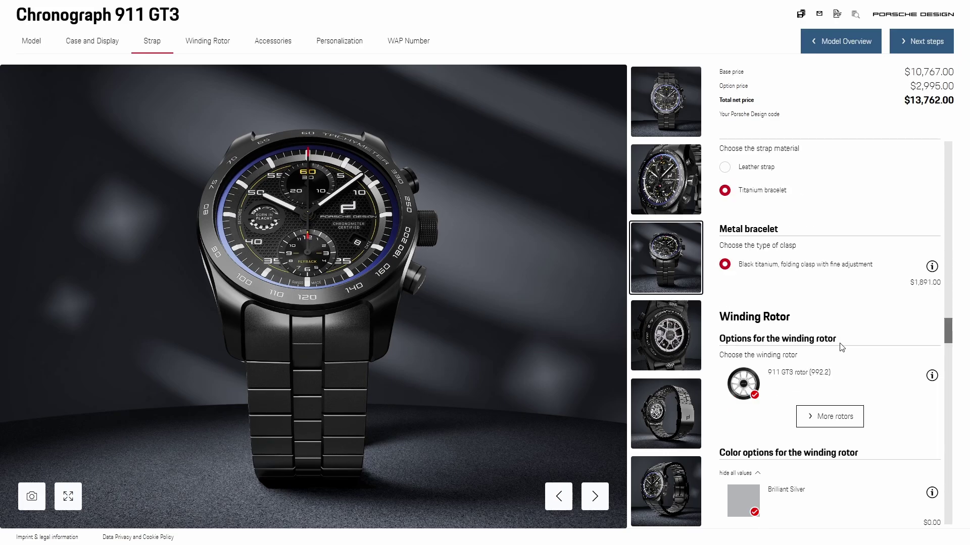
click(773, 374)
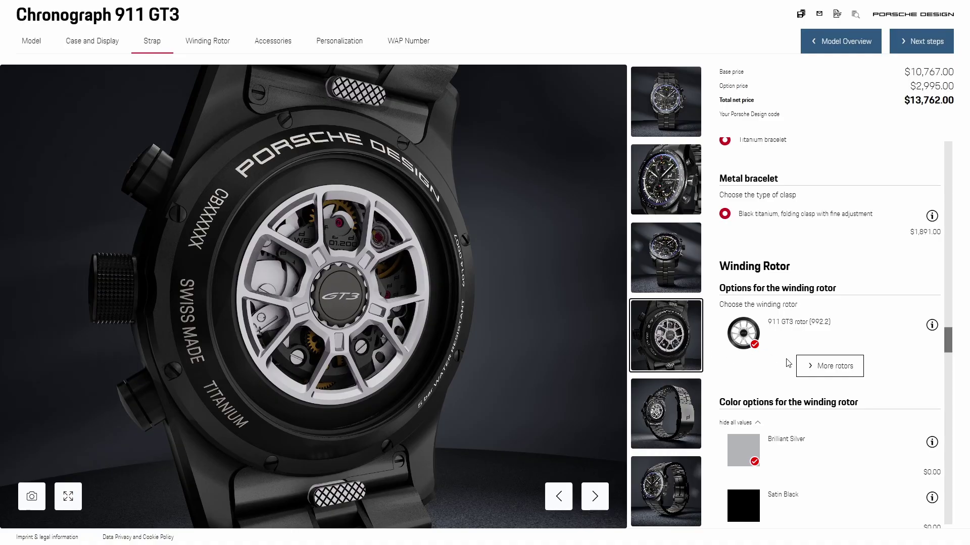
scroll(798, 349, down, 4)
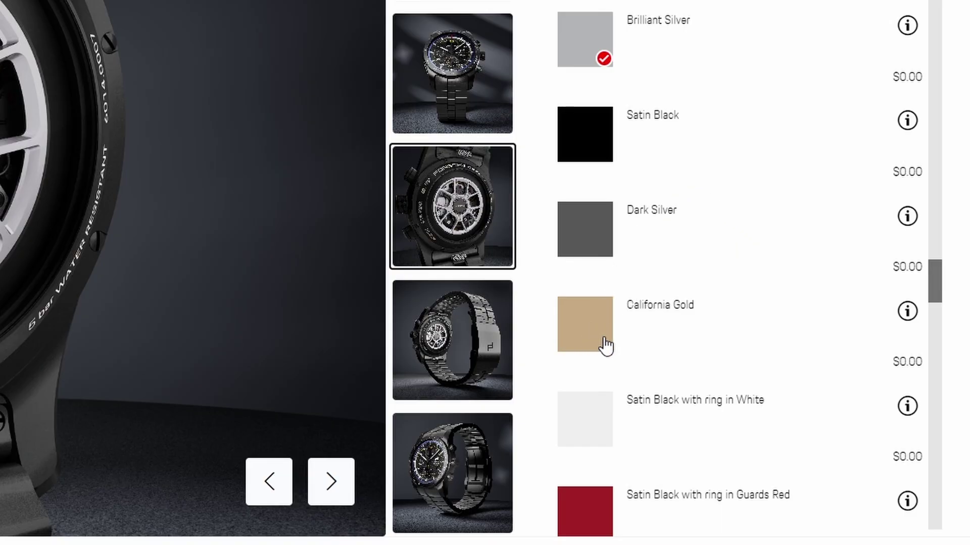
scroll(616, 328, down, 1)
scroll(623, 313, up, 1)
click(588, 325)
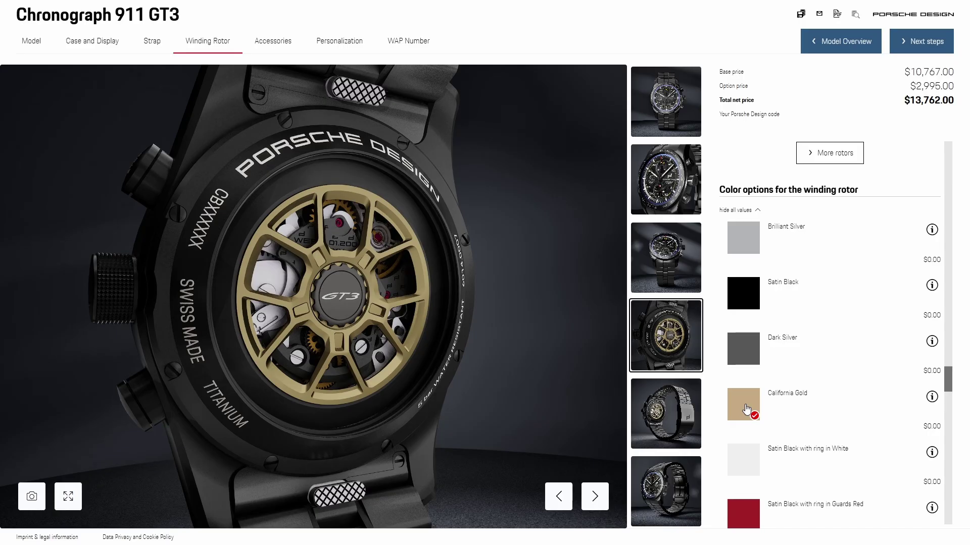
Enable VIN engraving on the case back and plaque for a not yet known VIN, viewing the plaque graphic's information in between
scroll(746, 409, down, 6)
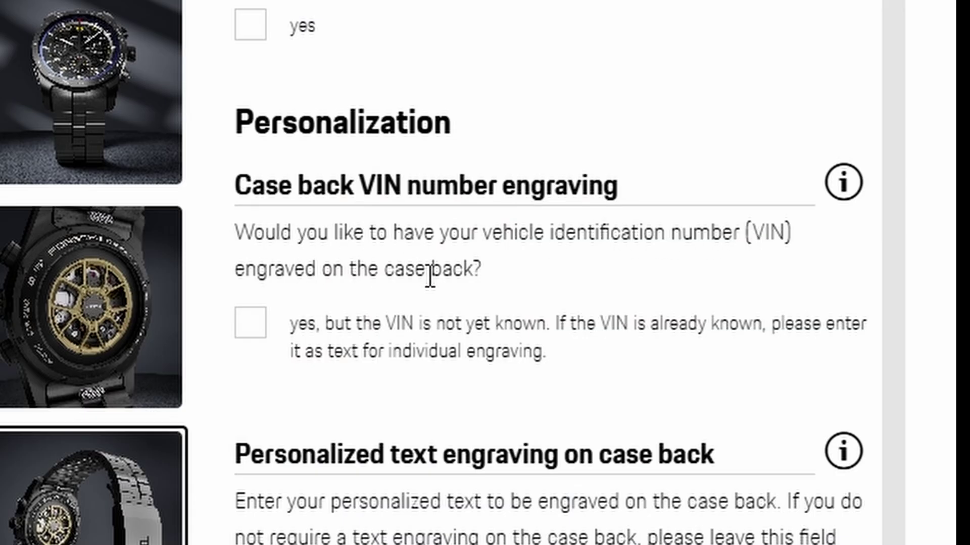
click(265, 319)
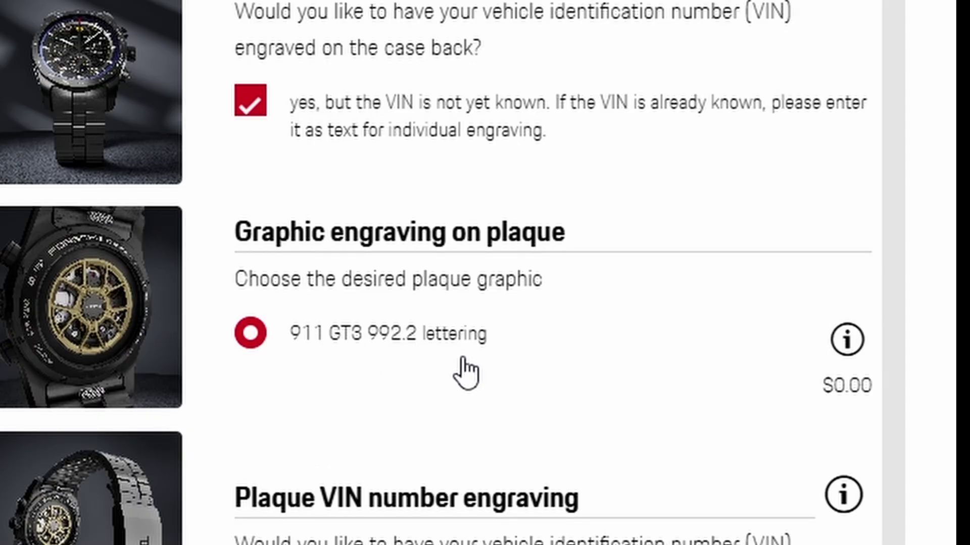
click(847, 340)
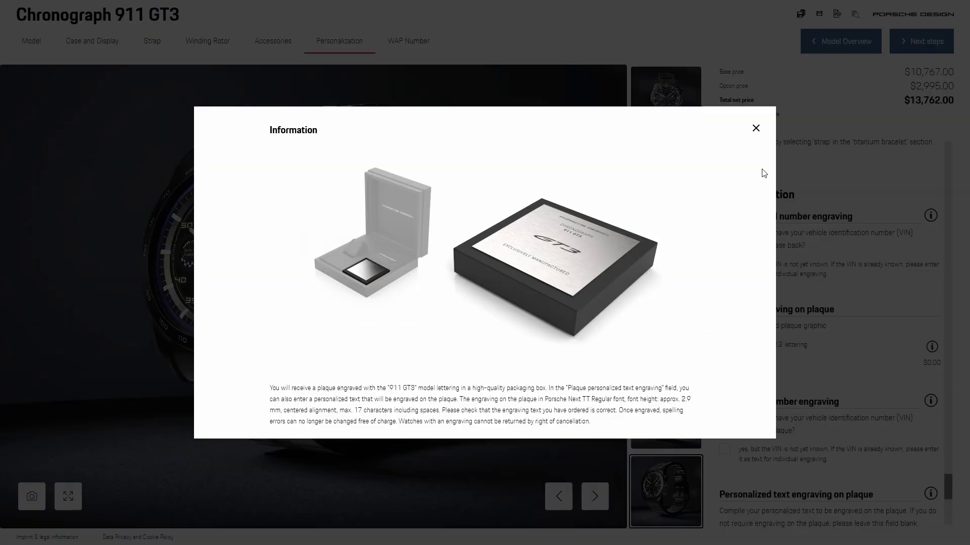
click(755, 130)
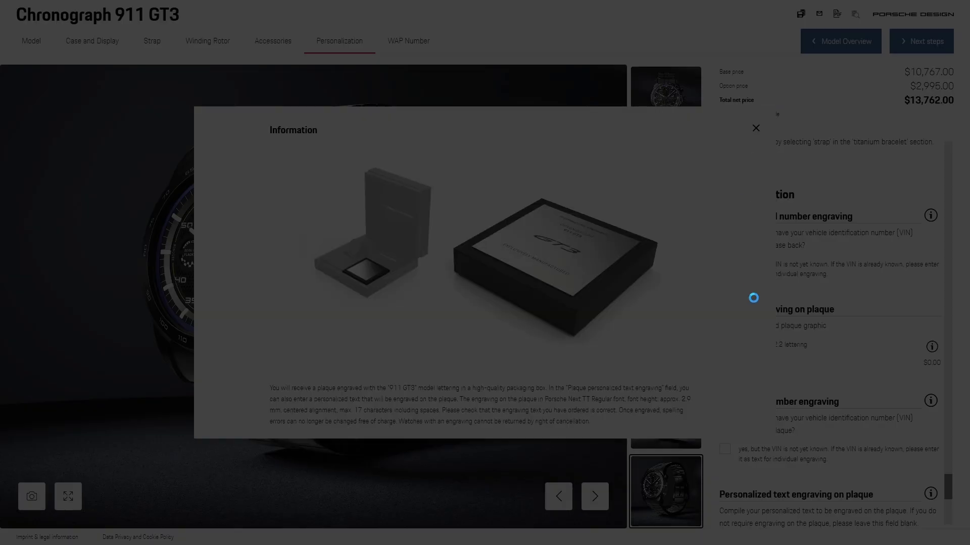
click(287, 372)
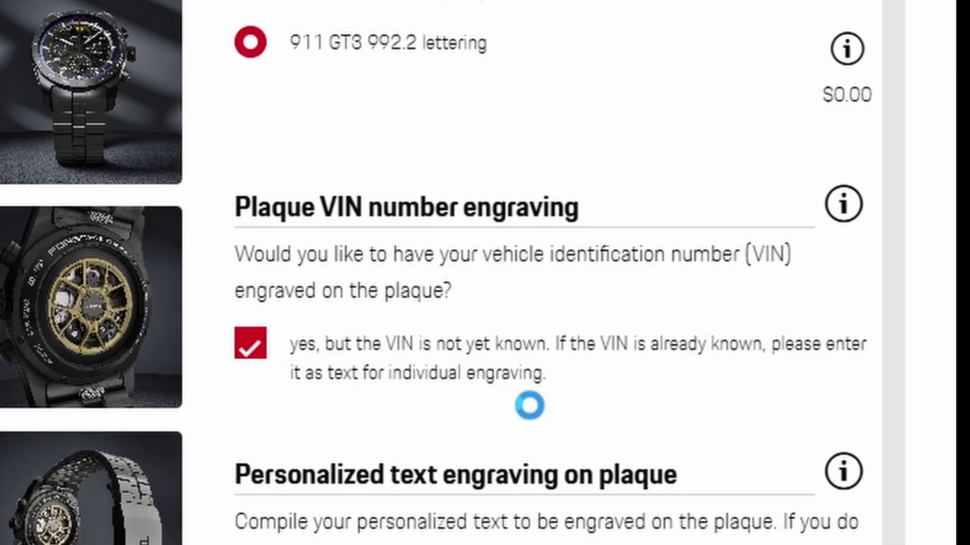
Review the finished watch configuration's summary to its end, and display and close its Porsche Design code
click(439, 353)
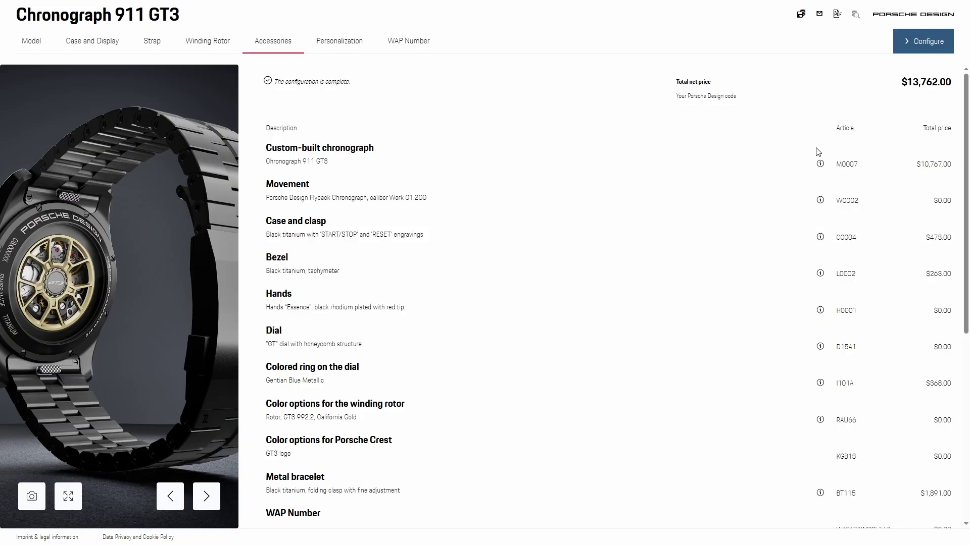
scroll(798, 157, down, 6)
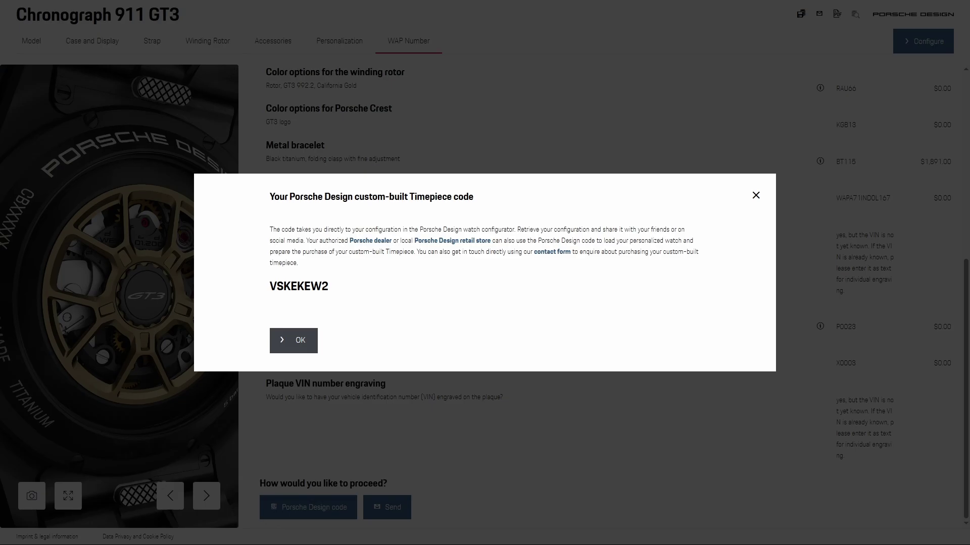
click(756, 196)
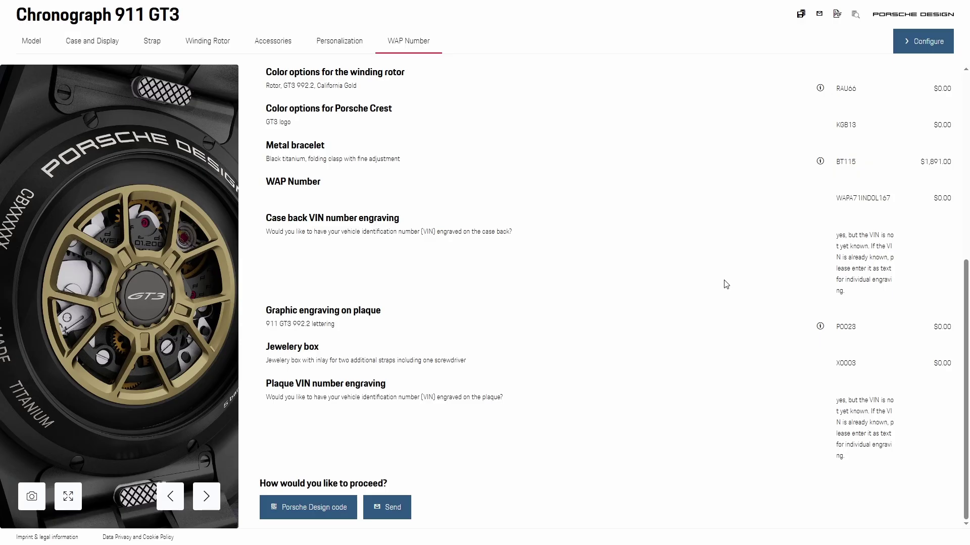